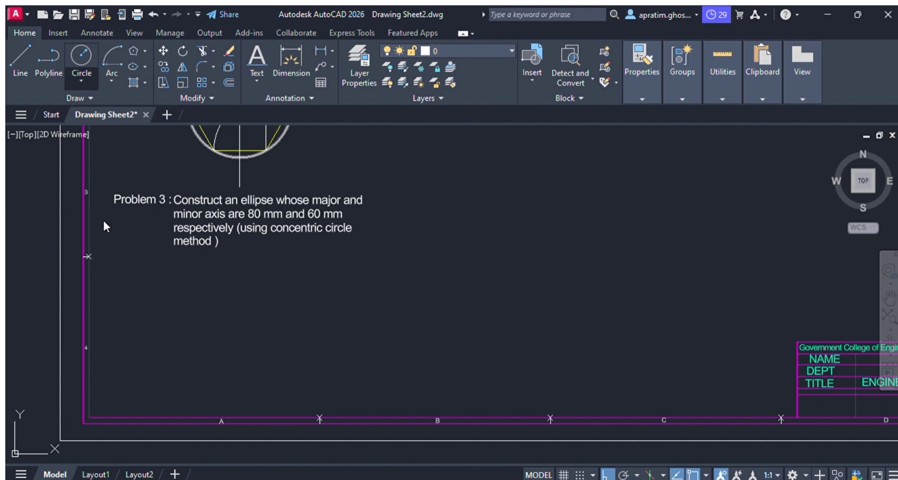
- Draw an 80 mm diameter two-point circle below the Problem 3 text, starting from its lowest point
{"action": "left_click", "coordinate": [100, 155]}
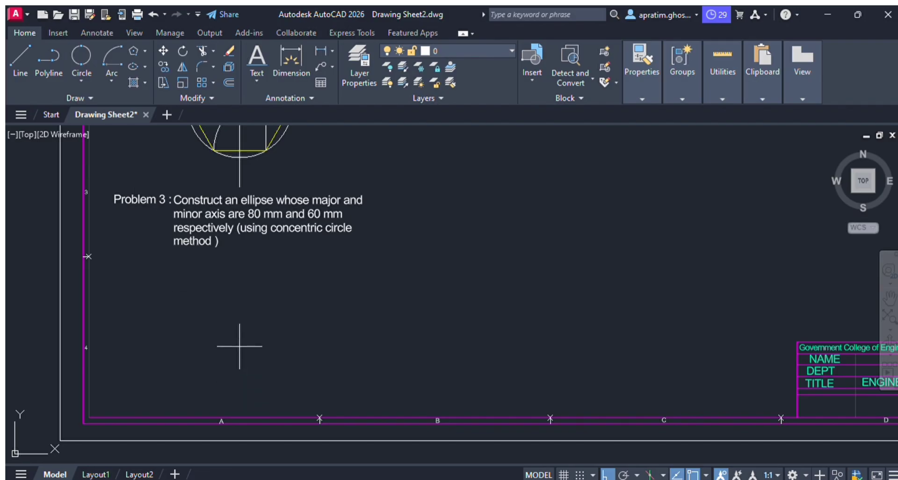
{"action": "left_click", "coordinate": [242, 376]}
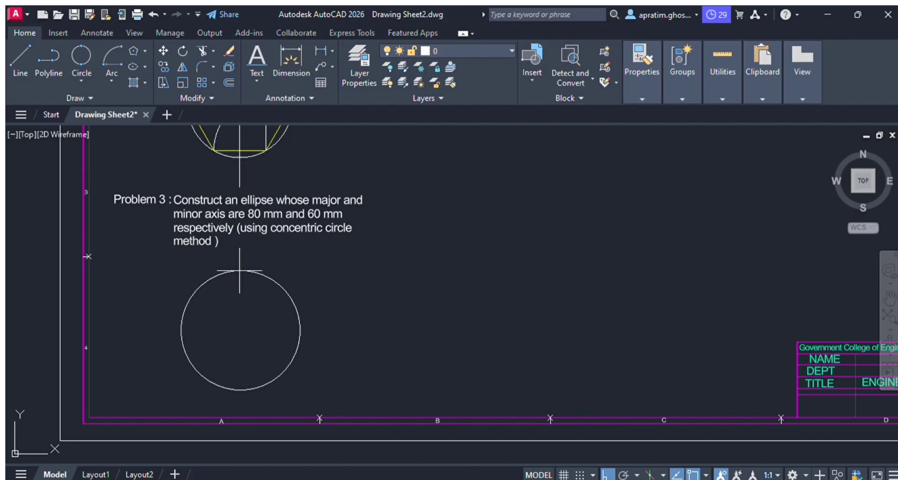
{"action": "type", "text": "80"}
{"action": "key", "text": "Return"}
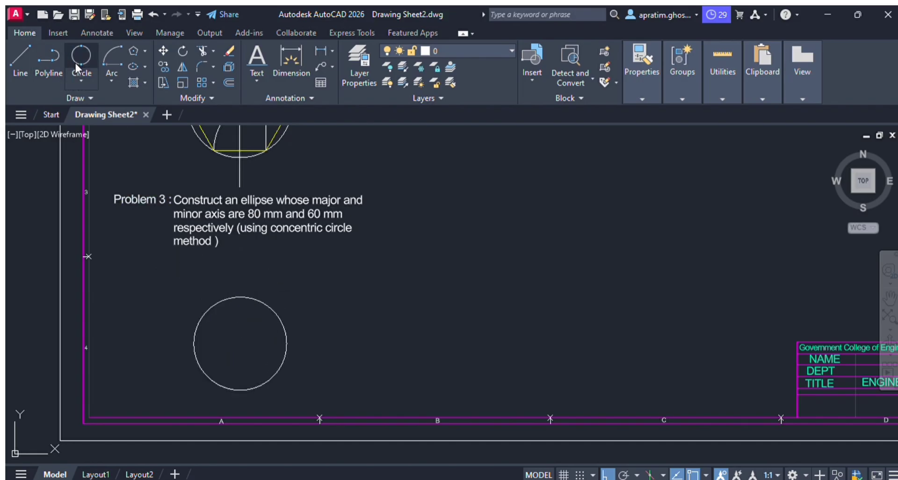
- Draw a concentric circle of radius 30 mm at the centre of the 80 mm circle
{"action": "left_click", "coordinate": [102, 123]}
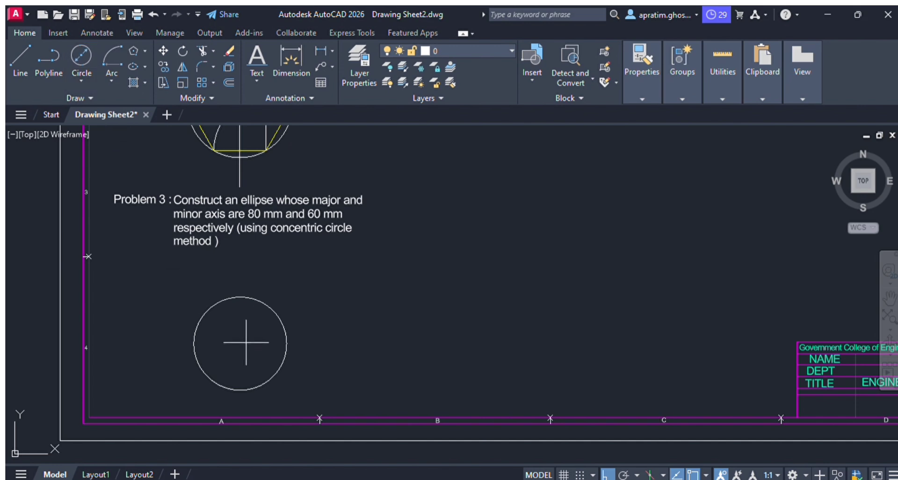
{"action": "scroll", "coordinate": [246, 342], "scroll_direction": "up", "scroll_amount": 4}
{"action": "scroll", "coordinate": [241, 344], "scroll_direction": "down", "scroll_amount": 4}
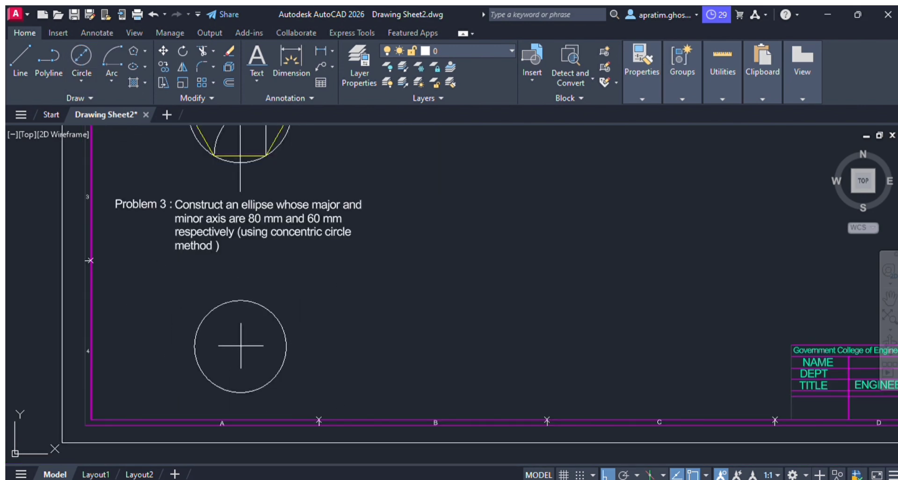
{"action": "scroll", "coordinate": [240, 346], "scroll_direction": "up", "scroll_amount": 5}
{"action": "scroll", "coordinate": [240, 345], "scroll_direction": "down", "scroll_amount": 4}
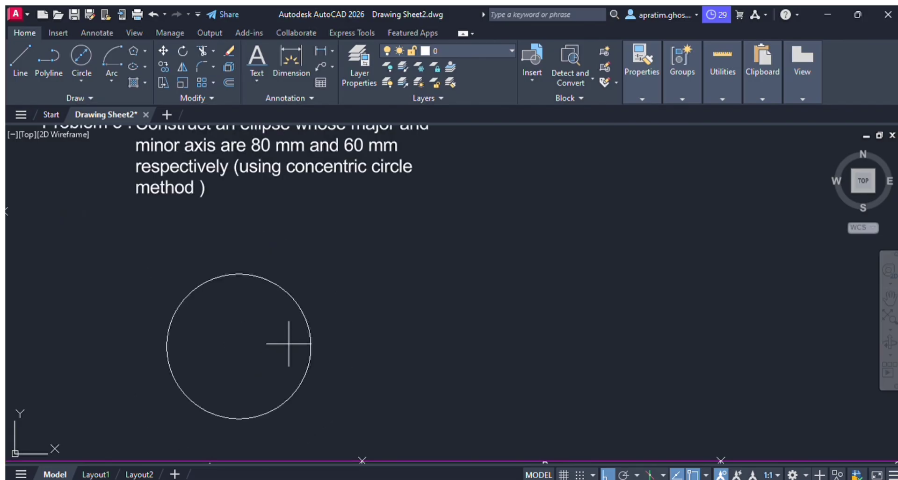
{"action": "left_click", "coordinate": [242, 347]}
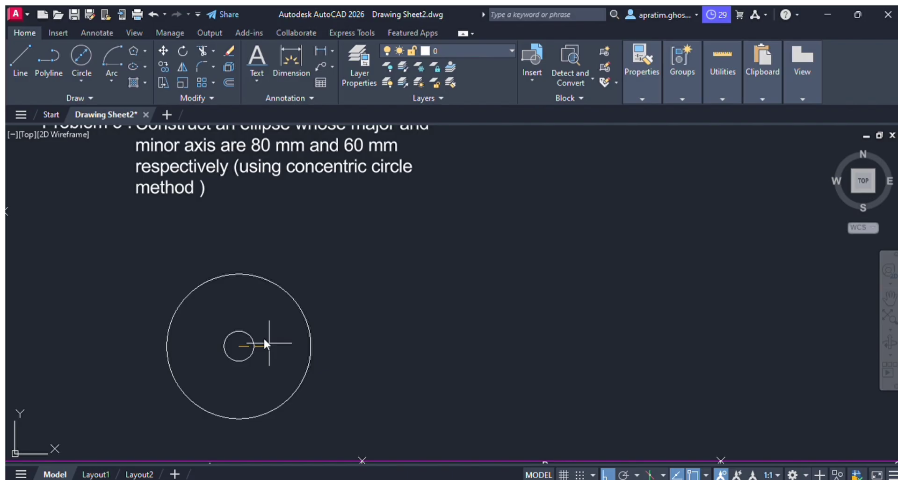
{"action": "type", "text": "30"}
{"action": "key", "text": "Return"}
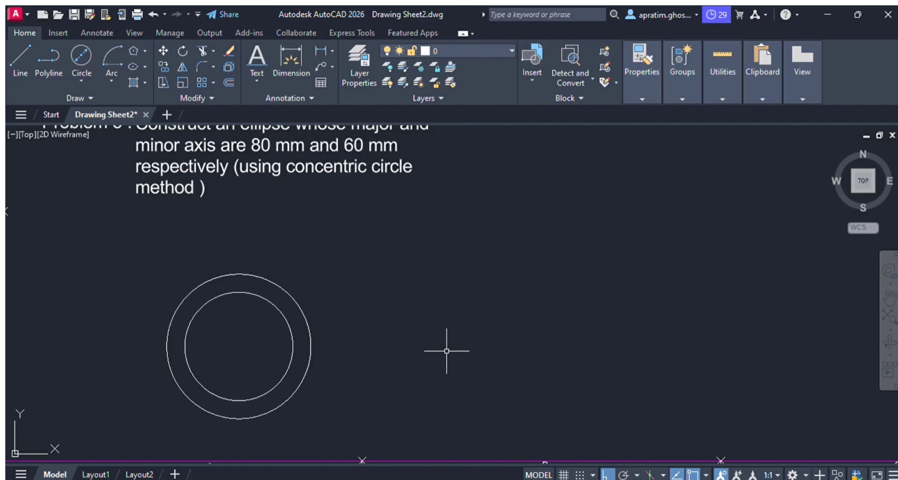
{"action": "scroll", "coordinate": [345, 353], "scroll_direction": "down", "scroll_amount": 4}
{"action": "scroll", "coordinate": [324, 363], "scroll_direction": "down", "scroll_amount": 6}
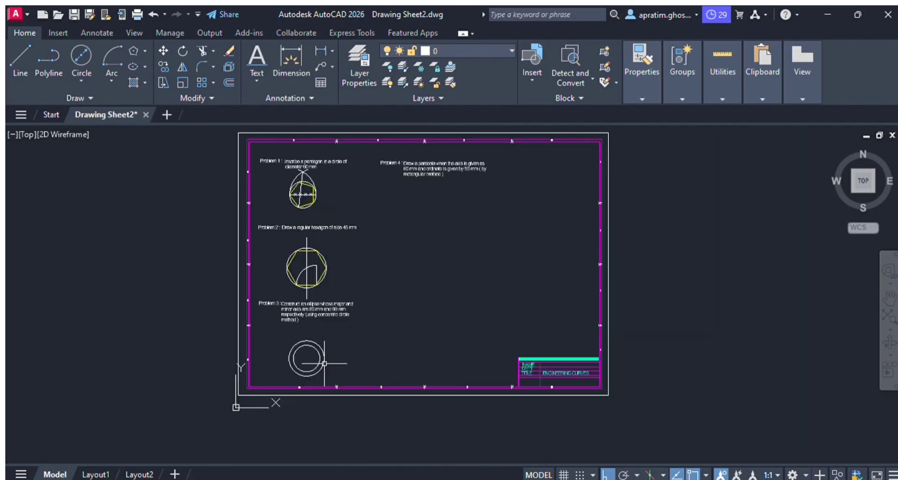
{"action": "scroll", "coordinate": [318, 348], "scroll_direction": "up", "scroll_amount": 8}
{"action": "scroll", "coordinate": [316, 337], "scroll_direction": "up", "scroll_amount": 6}
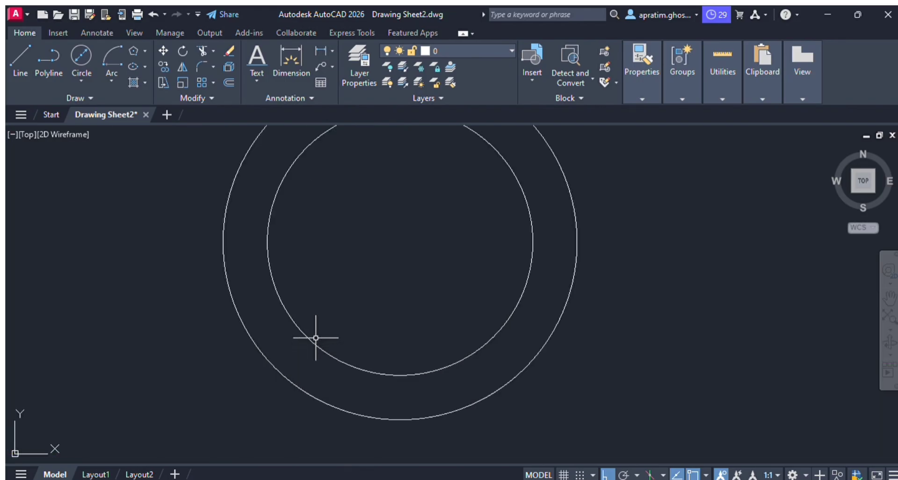
{"action": "scroll", "coordinate": [315, 337], "scroll_direction": "down", "scroll_amount": 6}
{"action": "scroll", "coordinate": [346, 282], "scroll_direction": "up", "scroll_amount": 2}
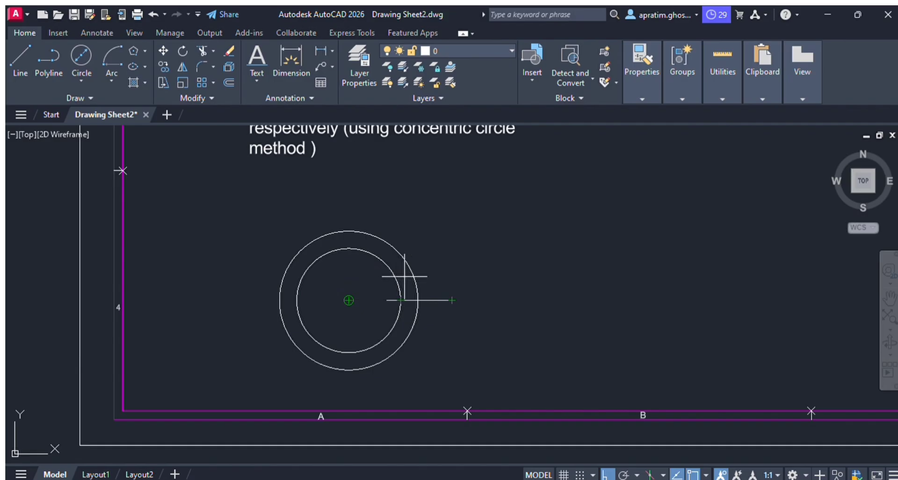
{"action": "left_click", "coordinate": [452, 300]}
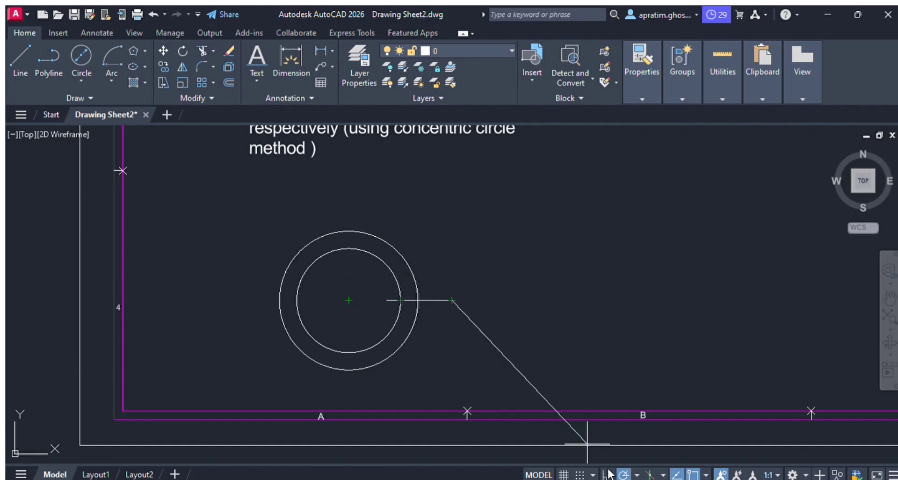
{"action": "key", "text": "Escape"}
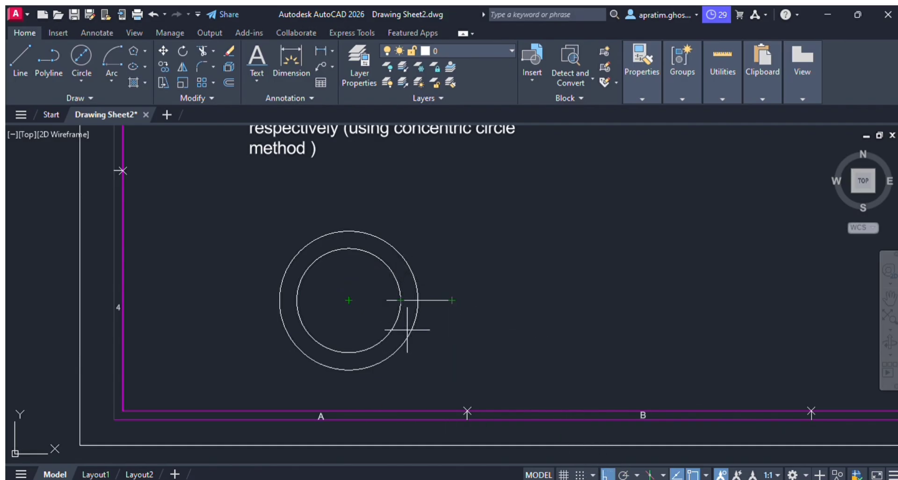
{"action": "key", "text": "Escape"}
- With Ortho off and polar tracking on, draw a line at 30° from the common centre past the outer circle
{"action": "key", "text": "Return"}
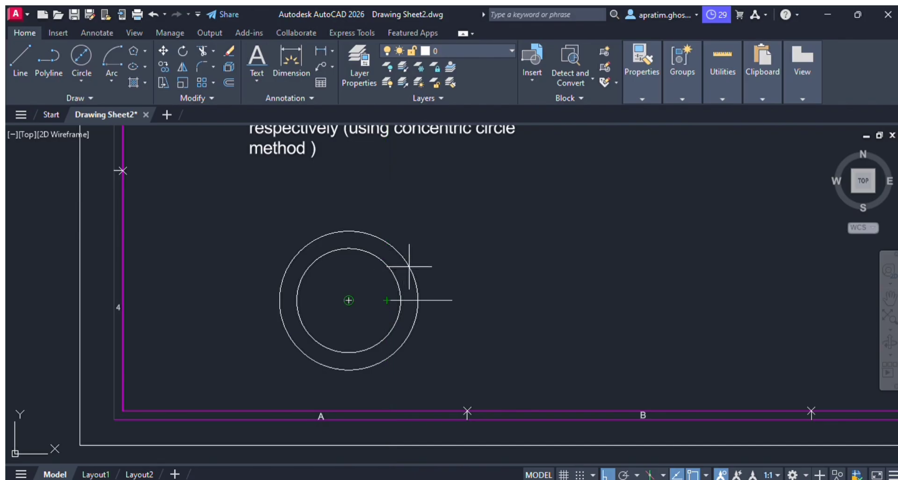
{"action": "left_click", "coordinate": [349, 301]}
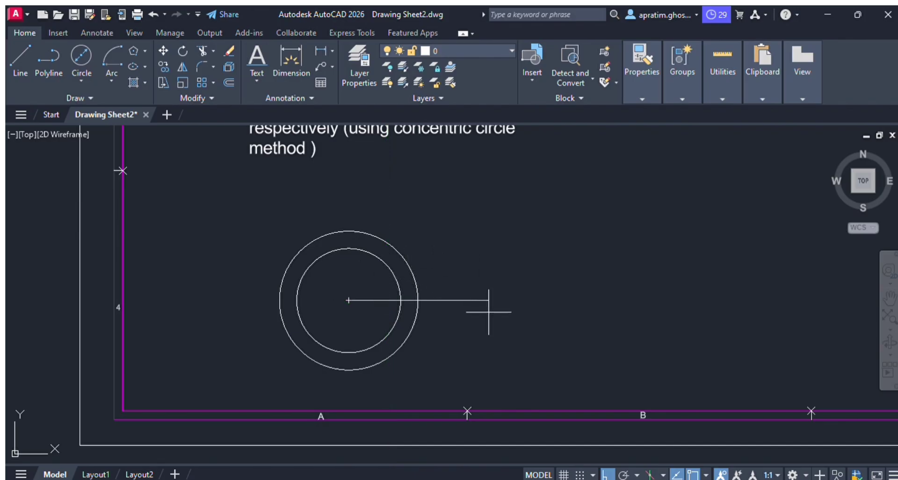
{"action": "left_click", "coordinate": [605, 475]}
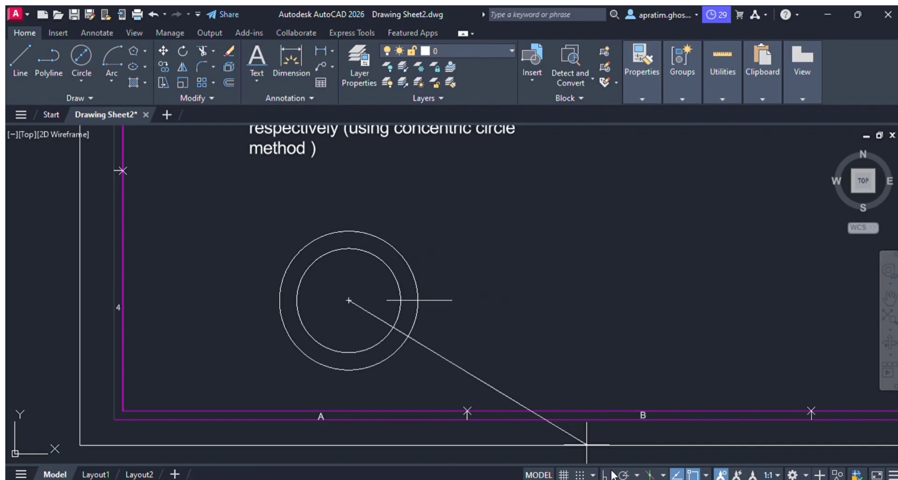
{"action": "left_click", "coordinate": [621, 474]}
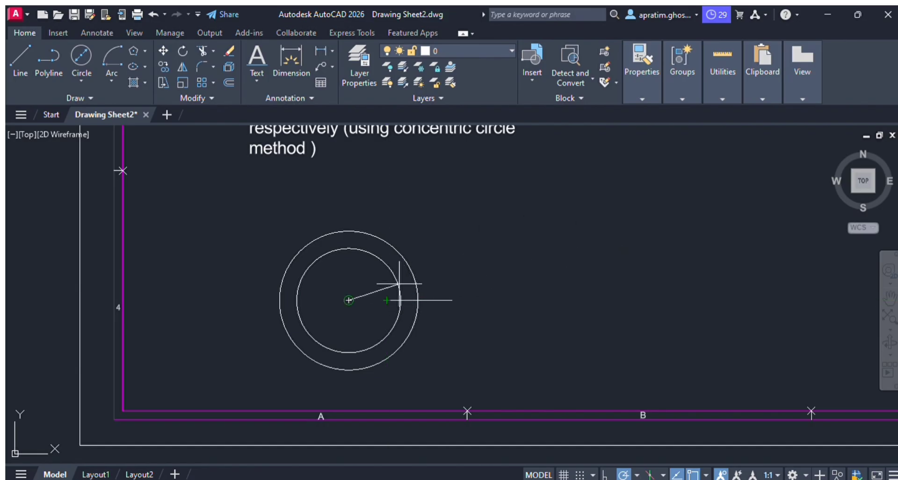
{"action": "left_click", "coordinate": [447, 243]}
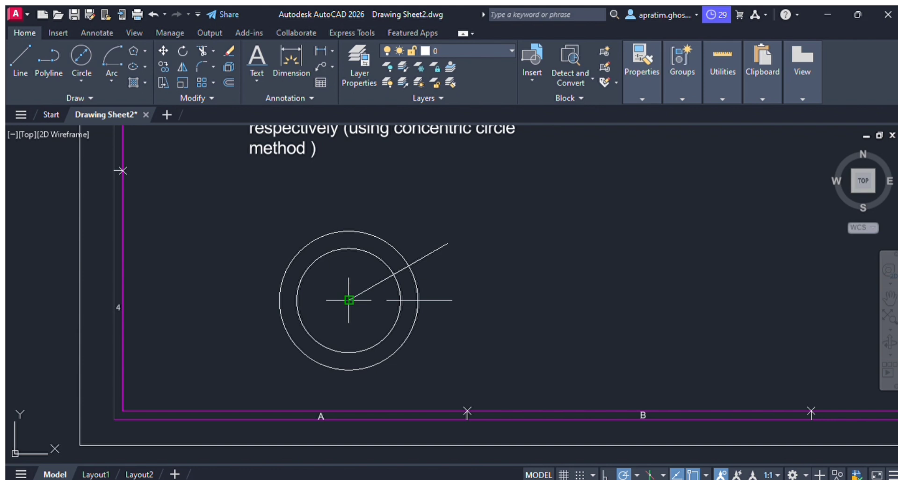
- Draw two more lines from the common centre past the outer circle, at 60° and vertically upward
{"action": "left_click", "coordinate": [349, 300]}
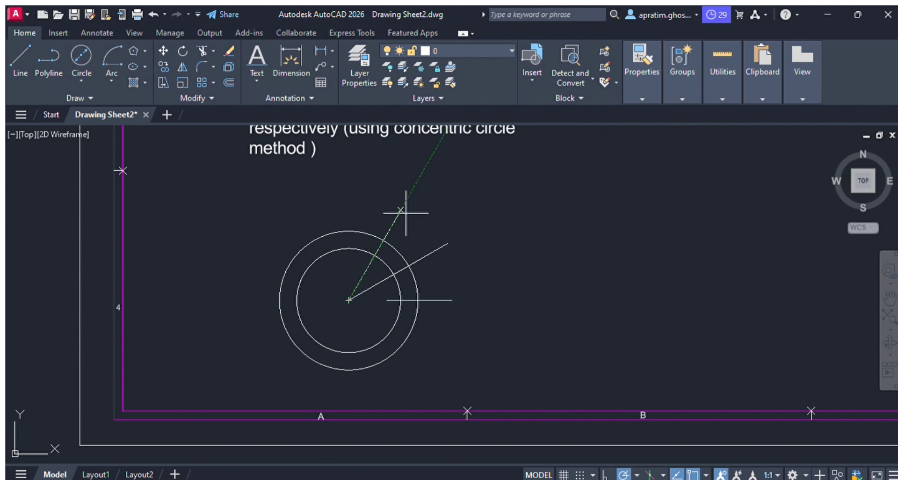
{"action": "left_click", "coordinate": [406, 213]}
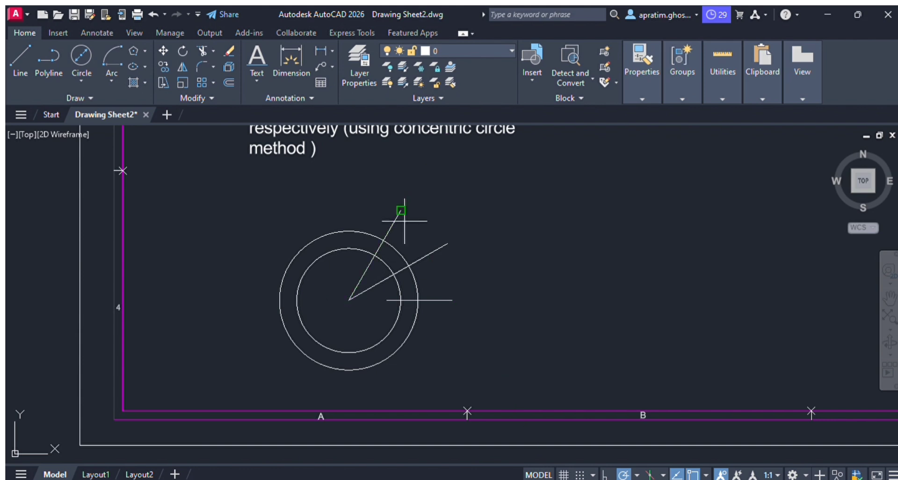
{"action": "left_click", "coordinate": [349, 300]}
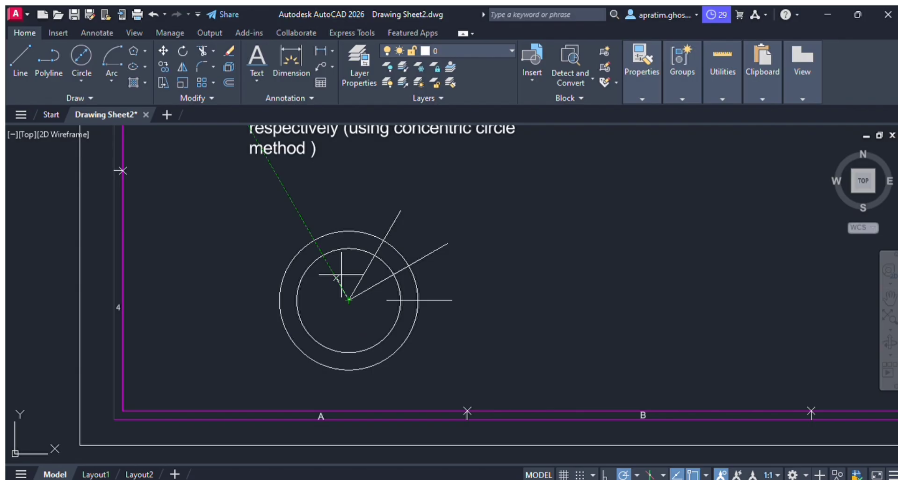
{"action": "left_click", "coordinate": [348, 218]}
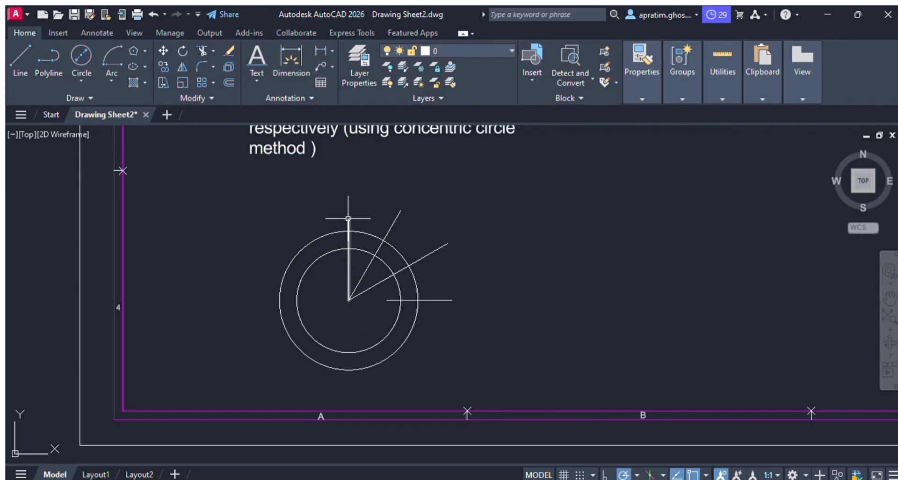
- Draw radial lines from the common centre past the outer circle at 120°, 180° and 150°
{"action": "left_click", "coordinate": [349, 300]}
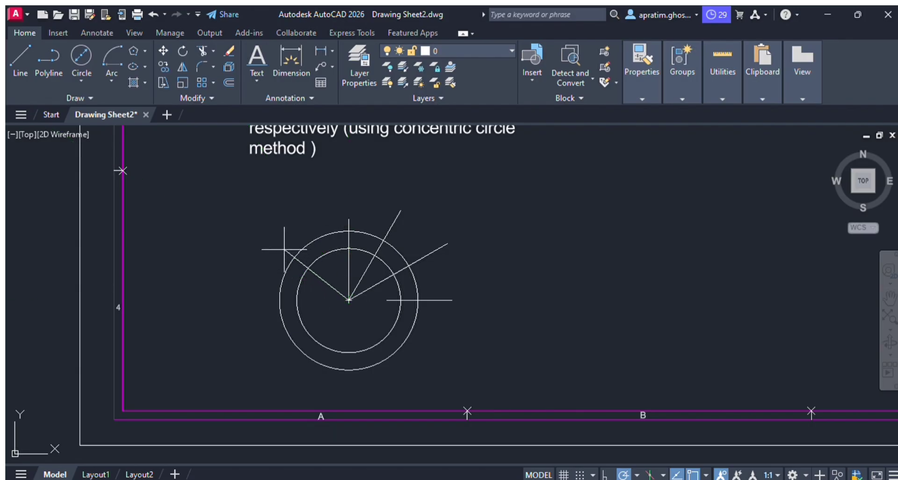
{"action": "left_click", "coordinate": [305, 223]}
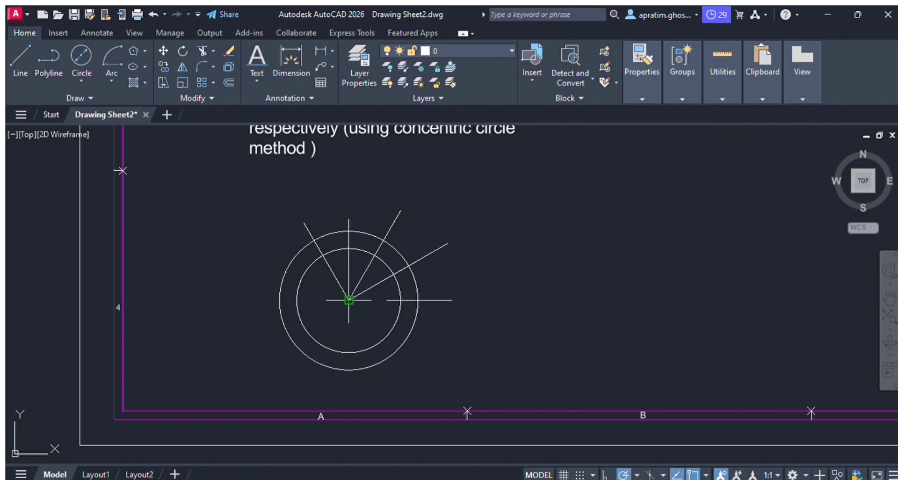
{"action": "left_click", "coordinate": [265, 300]}
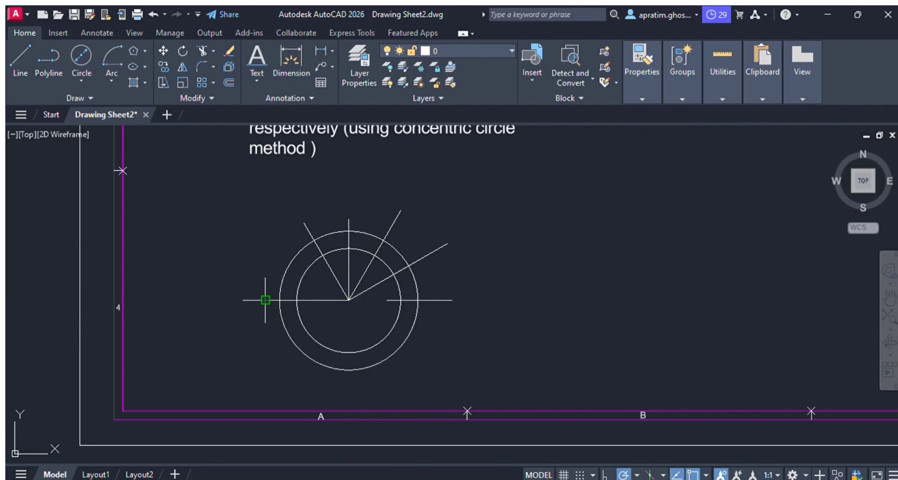
{"action": "left_click", "coordinate": [349, 300]}
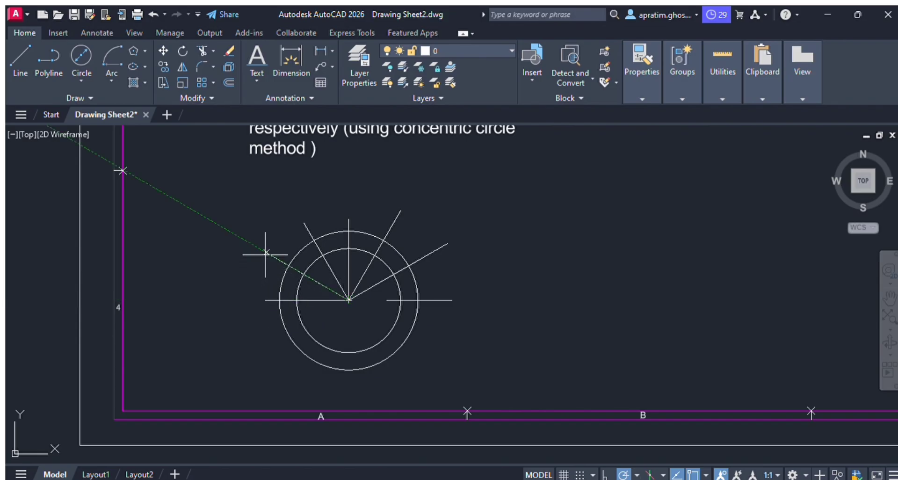
{"action": "key", "text": "Escape"}
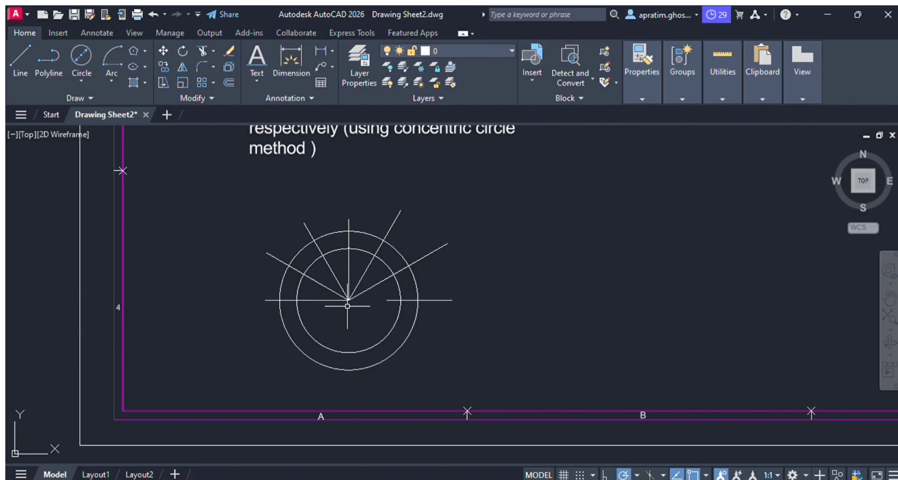
- Complete the lower half of the division with lines from the common centre past the outer circle at 270°, 240°, 210°, 300° and 330°
{"action": "key", "text": "Return"}
{"action": "left_click", "coordinate": [349, 300]}
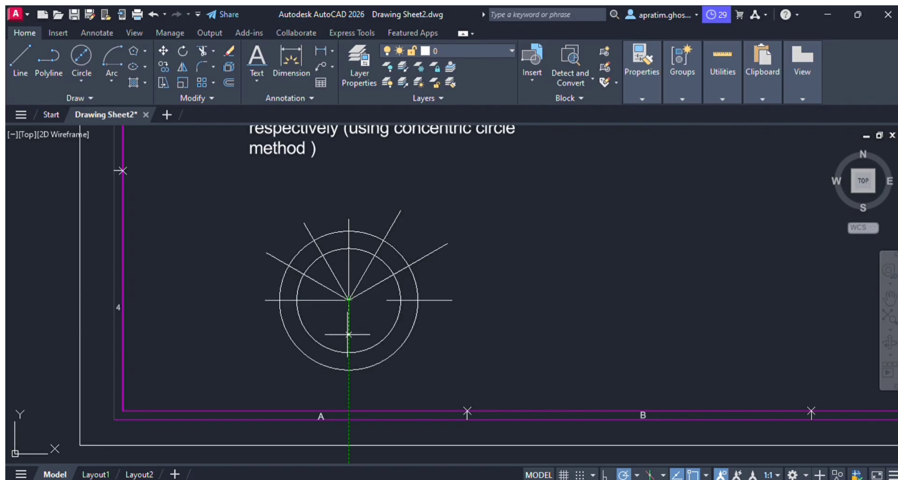
{"action": "left_click", "coordinate": [349, 380]}
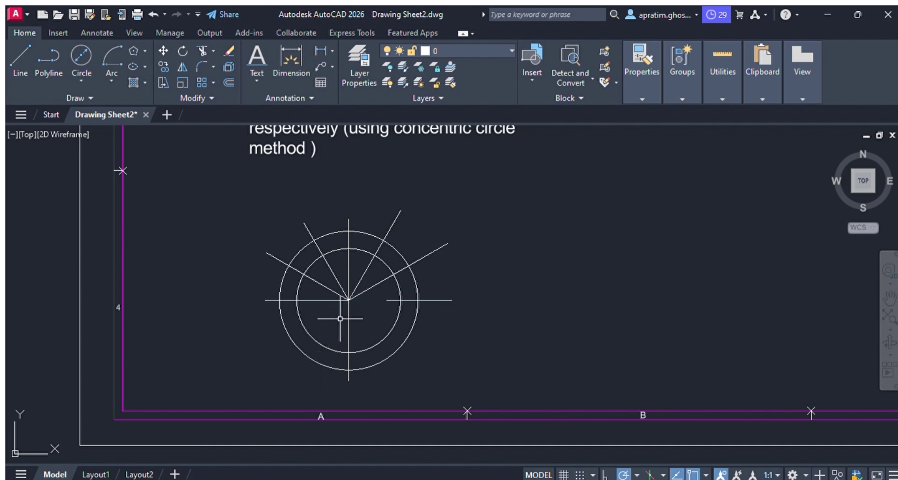
{"action": "left_click", "coordinate": [349, 300]}
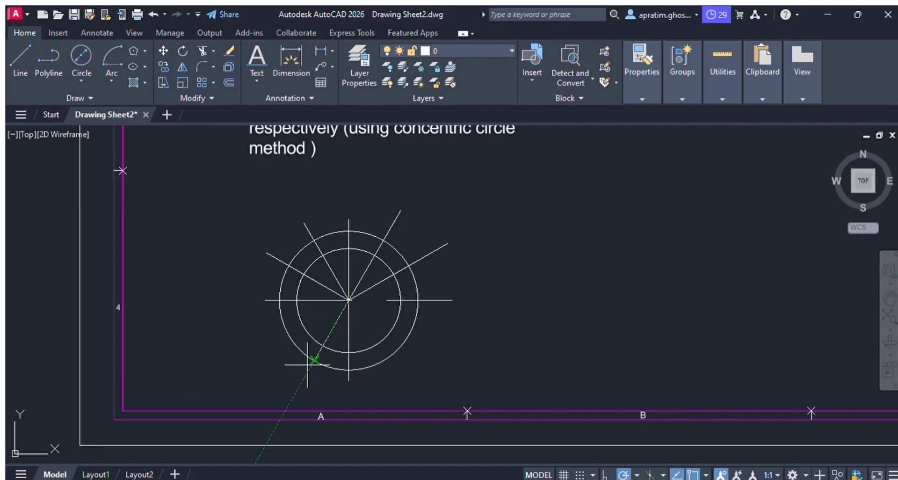
{"action": "left_click", "coordinate": [306, 374]}
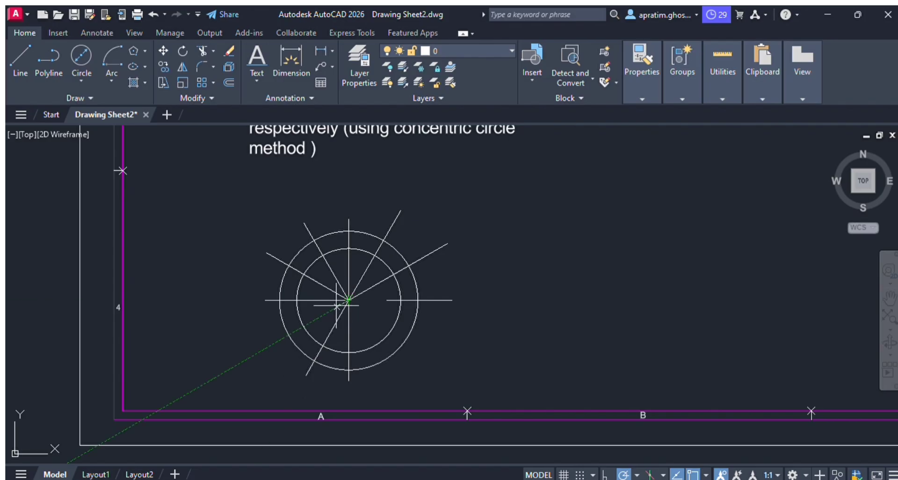
{"action": "left_click", "coordinate": [265, 348]}
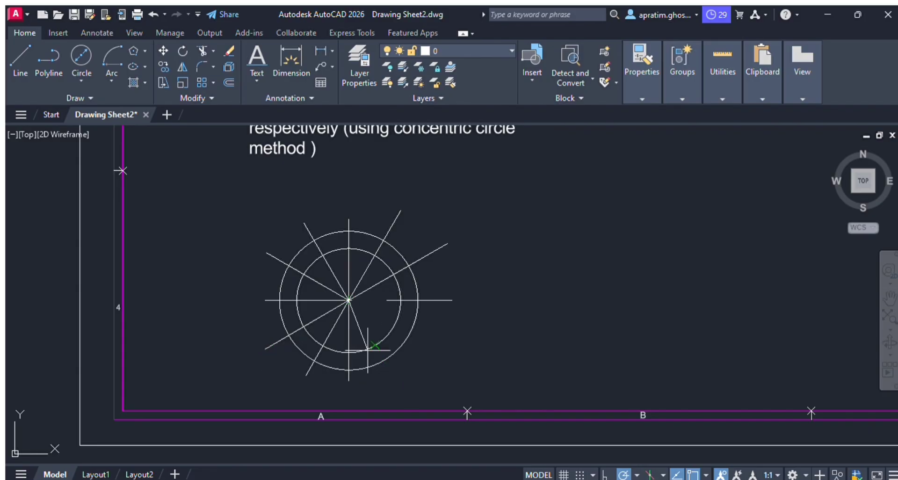
{"action": "left_click", "coordinate": [390, 369]}
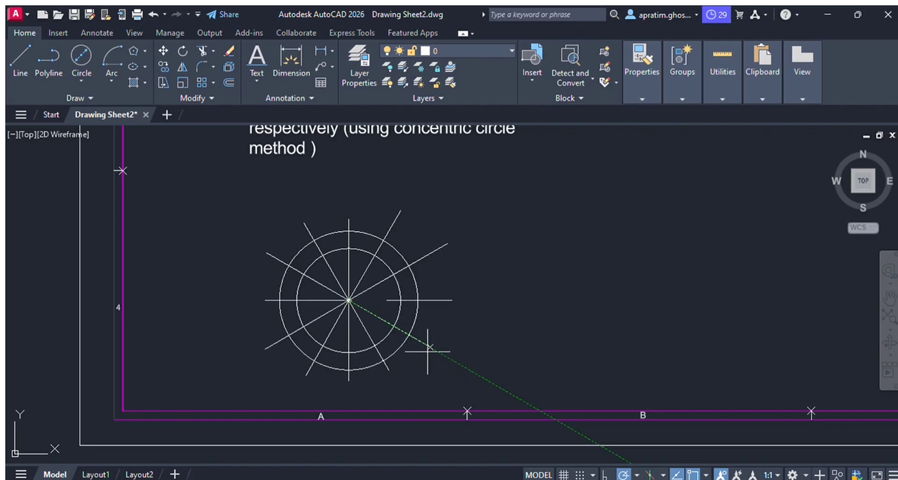
{"action": "key", "text": "Escape"}
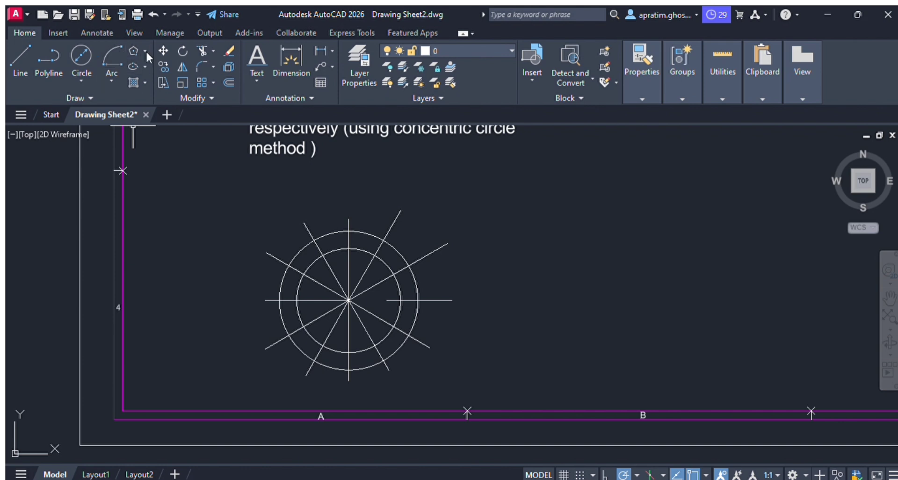
- Trim away the portions of all radial lines that lie inside the inner circle
{"action": "left_click", "coordinate": [200, 50]}
{"action": "mouse_move", "coordinate": [366, 283]}
{"action": "left_mouse_down"}
{"action": "mouse_move", "coordinate": [353, 267]}
{"action": "mouse_move", "coordinate": [328, 268]}
{"action": "mouse_move", "coordinate": [314, 294]}
{"action": "mouse_move", "coordinate": [324, 326]}
{"action": "mouse_move", "coordinate": [374, 327]}
{"action": "mouse_move", "coordinate": [383, 288]}
{"action": "mouse_move", "coordinate": [361, 272]}
{"action": "left_mouse_up"}
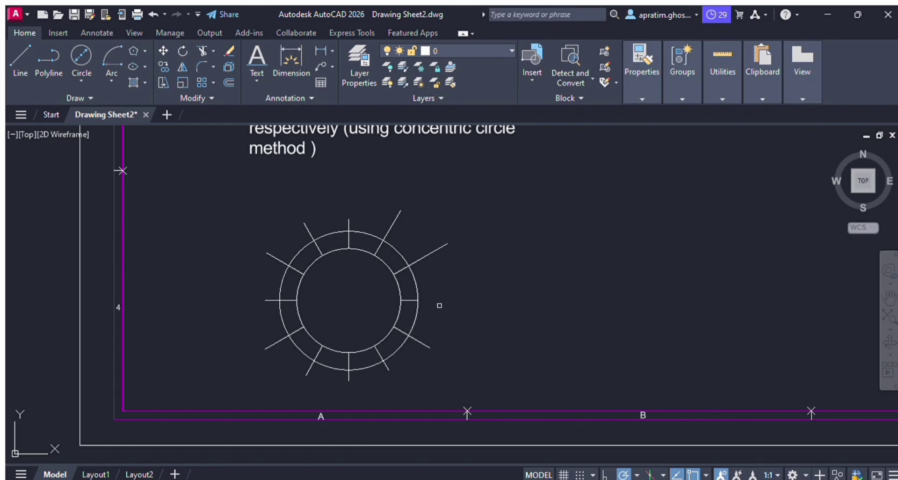
- Trim away the ends of all radial lines that extend outside the outer circle
{"action": "mouse_move", "coordinate": [433, 312]}
{"action": "left_mouse_down"}
{"action": "mouse_move", "coordinate": [436, 275]}
{"action": "mouse_move", "coordinate": [421, 206]}
{"action": "mouse_move", "coordinate": [399, 201]}
{"action": "mouse_move", "coordinate": [408, 224]}
{"action": "mouse_move", "coordinate": [323, 226]}
{"action": "mouse_move", "coordinate": [286, 236]}
{"action": "mouse_move", "coordinate": [262, 257]}
{"action": "mouse_move", "coordinate": [279, 349]}
{"action": "mouse_move", "coordinate": [306, 372]}
{"action": "mouse_move", "coordinate": [342, 381]}
{"action": "mouse_move", "coordinate": [393, 370]}
{"action": "mouse_move", "coordinate": [413, 357]}
{"action": "mouse_move", "coordinate": [428, 310]}
{"action": "left_mouse_up"}
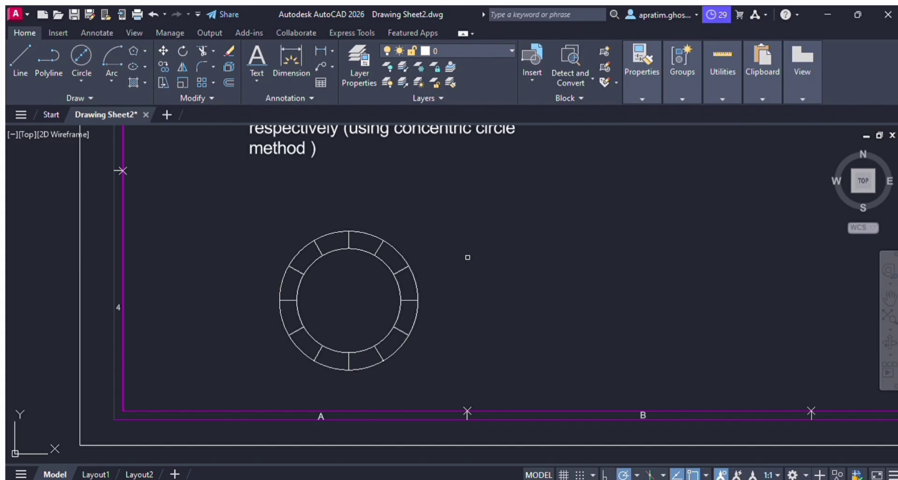
- With Ortho mode on, draw horizontal lines rightwards past the outer circle from the inner ends of the 120° and 150° radial lines
{"action": "scroll", "coordinate": [464, 258], "scroll_direction": "up", "scroll_amount": 2}
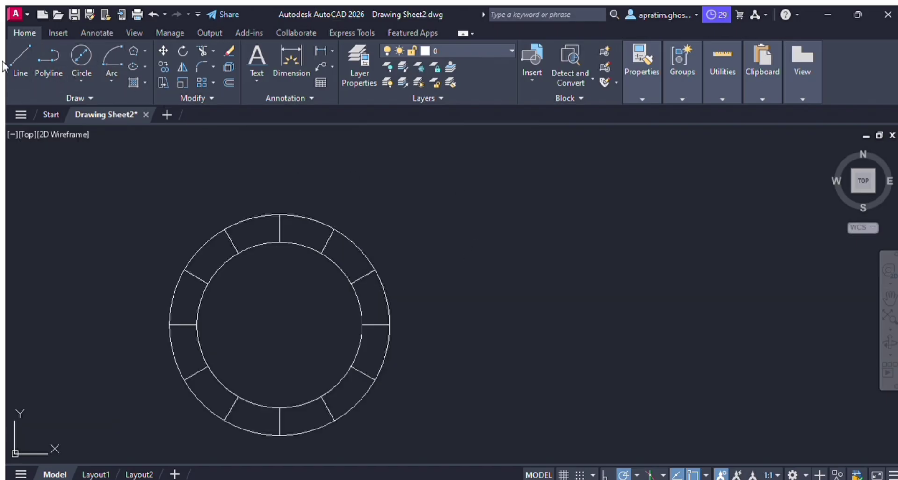
{"action": "left_click", "coordinate": [607, 474]}
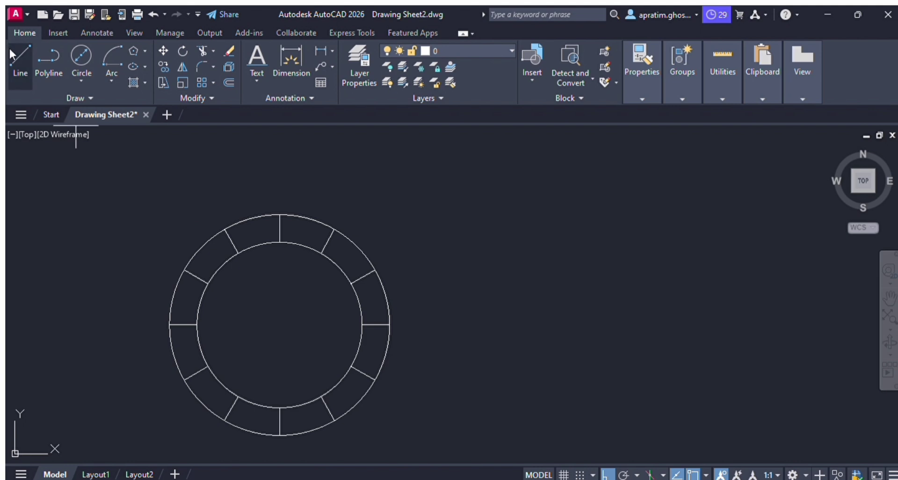
{"action": "left_click", "coordinate": [19, 61]}
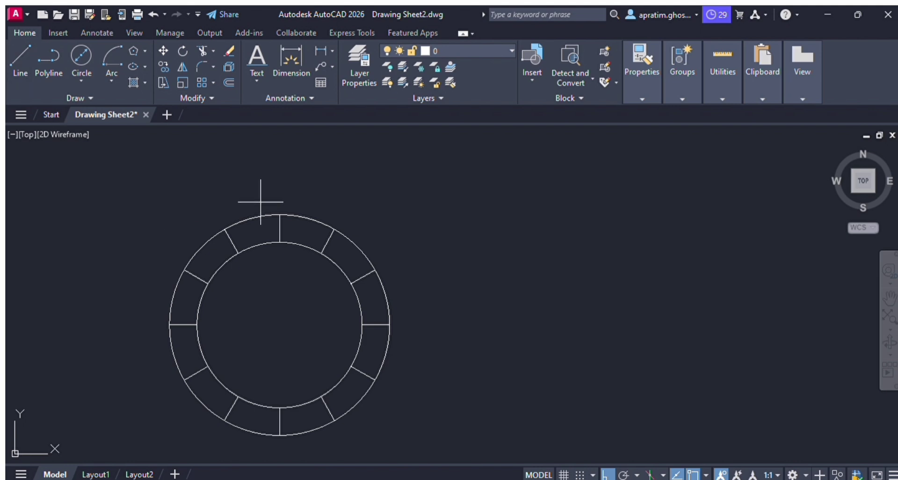
{"action": "left_click", "coordinate": [239, 252]}
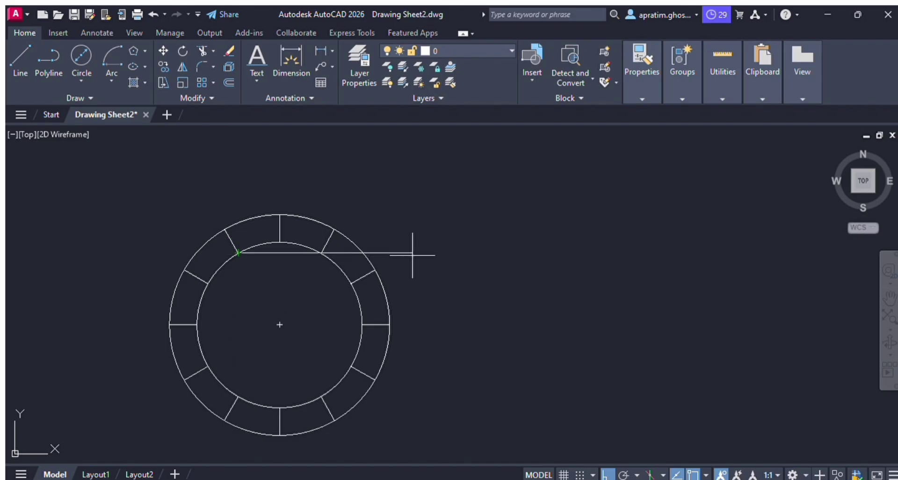
{"action": "left_click", "coordinate": [417, 253]}
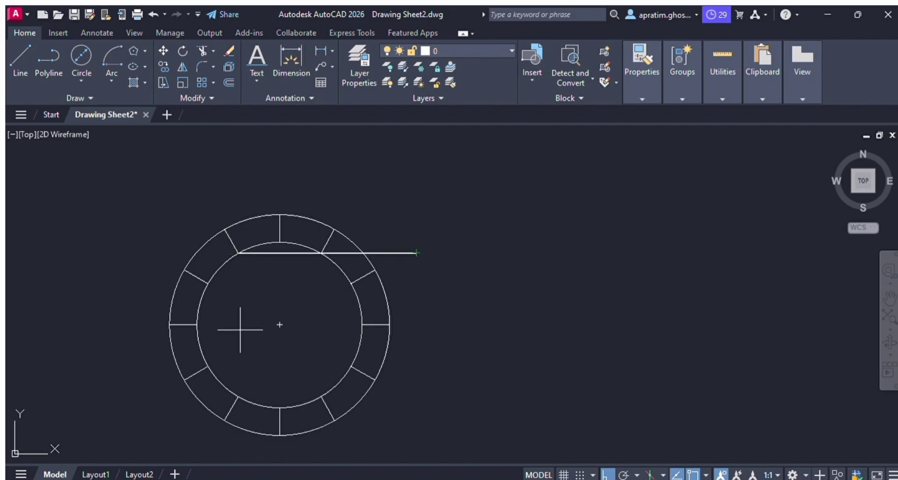
{"action": "key", "text": "Escape"}
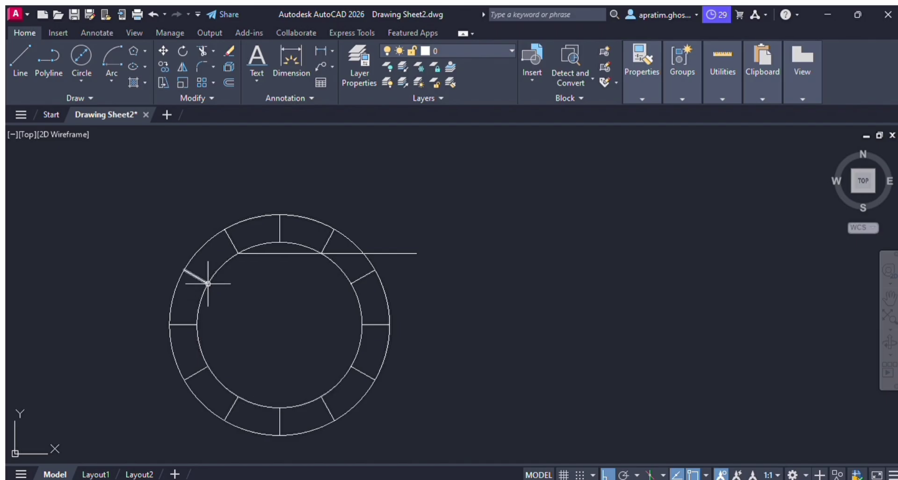
{"action": "key", "text": "Return"}
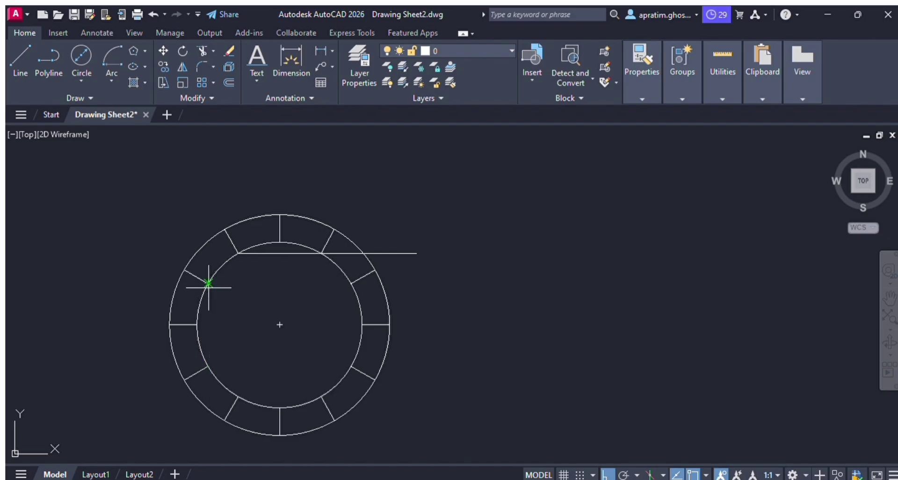
{"action": "left_click", "coordinate": [208, 283]}
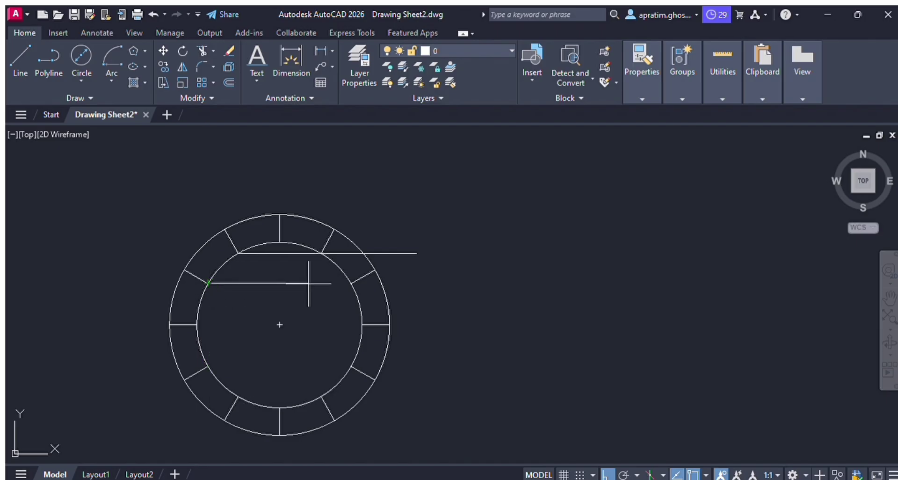
{"action": "left_click", "coordinate": [416, 283]}
{"action": "key", "text": "Return"}
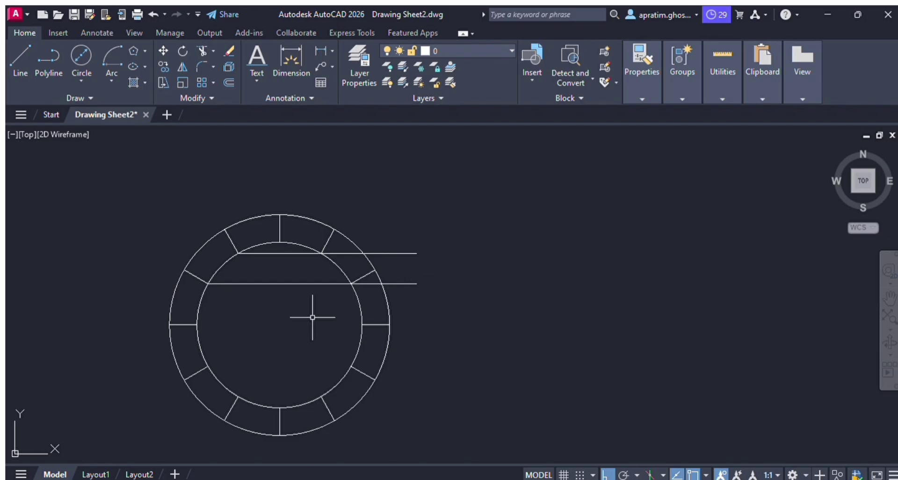
- Draw horizontal lines rightwards past the outer circle from the inner ends of the 210° and 240° radial lines
{"action": "left_click", "coordinate": [209, 366]}
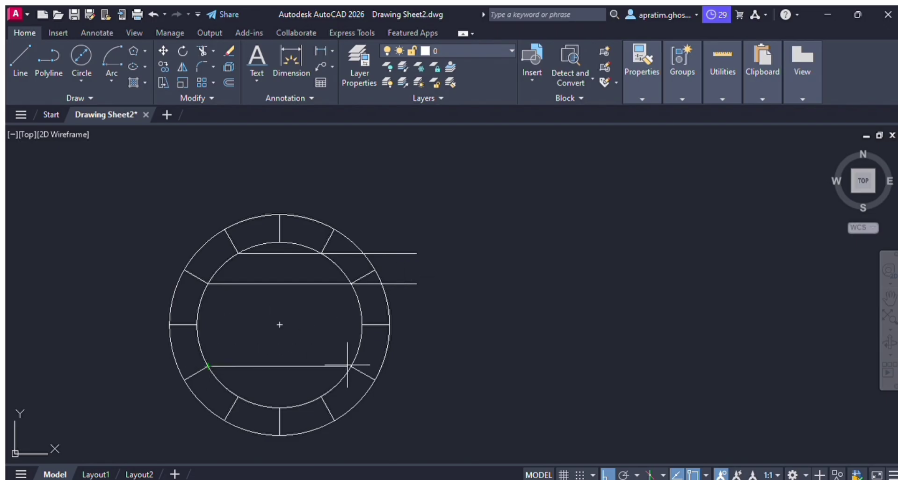
{"action": "left_click", "coordinate": [414, 366]}
{"action": "key", "text": "Return"}
{"action": "key", "text": "Return"}
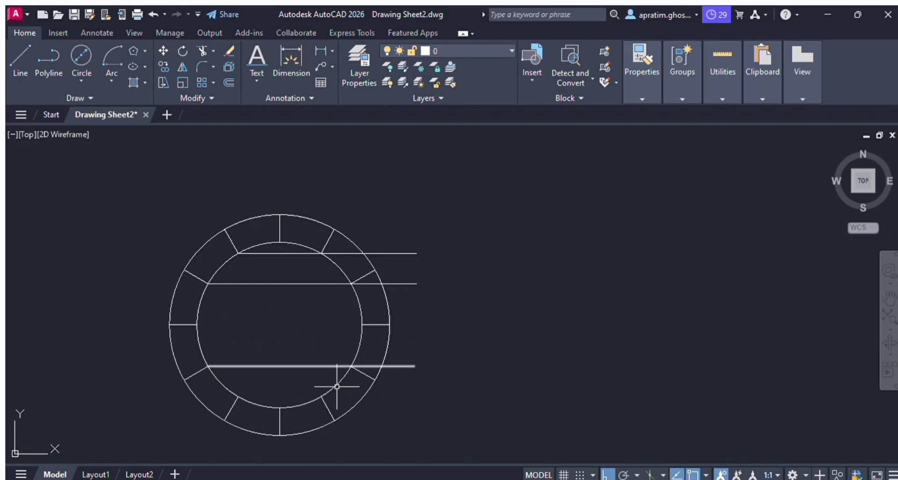
{"action": "left_click", "coordinate": [238, 396]}
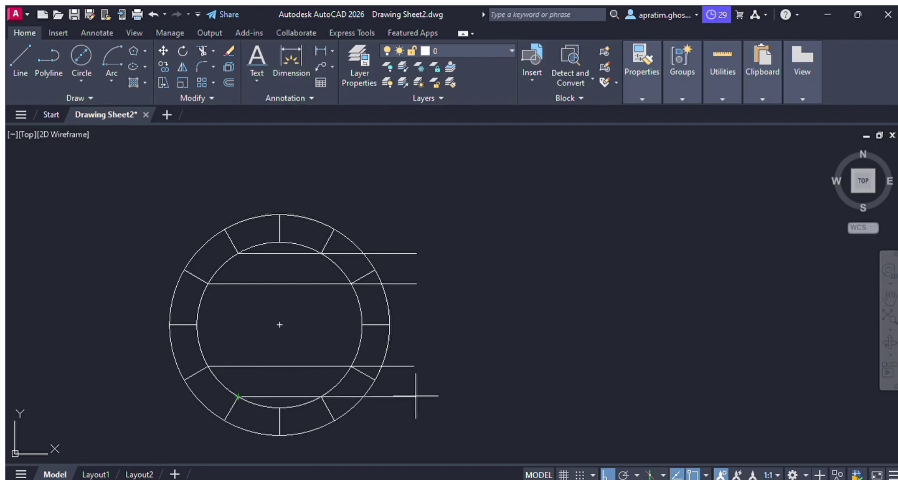
{"action": "key", "text": "Escape"}
{"action": "key", "text": "Return"}
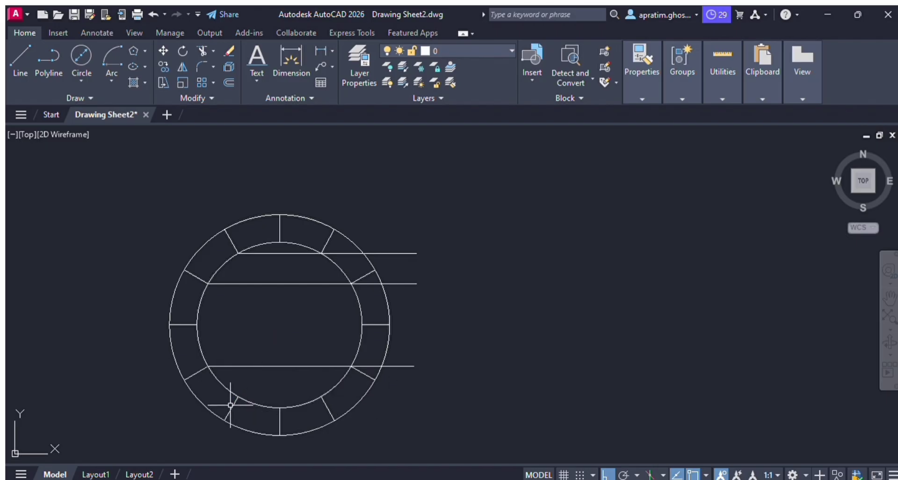
{"action": "left_click", "coordinate": [239, 396]}
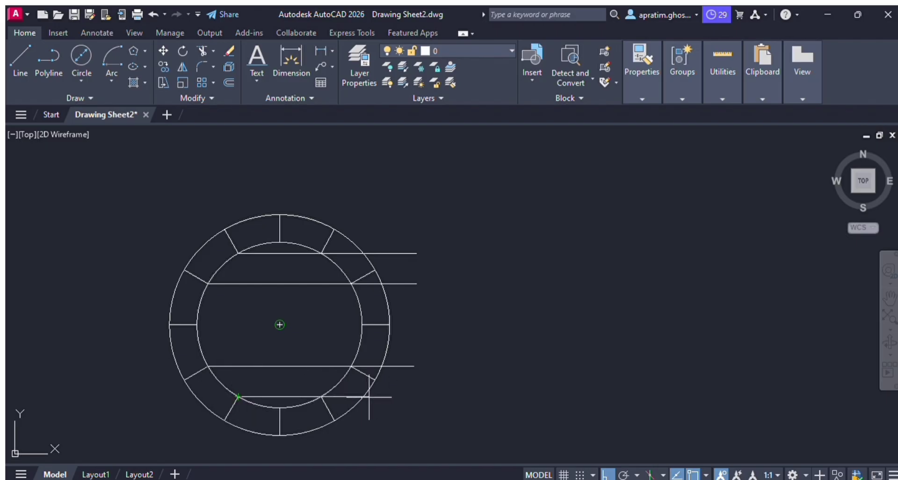
{"action": "left_click", "coordinate": [391, 396]}
{"action": "key", "text": "Escape"}
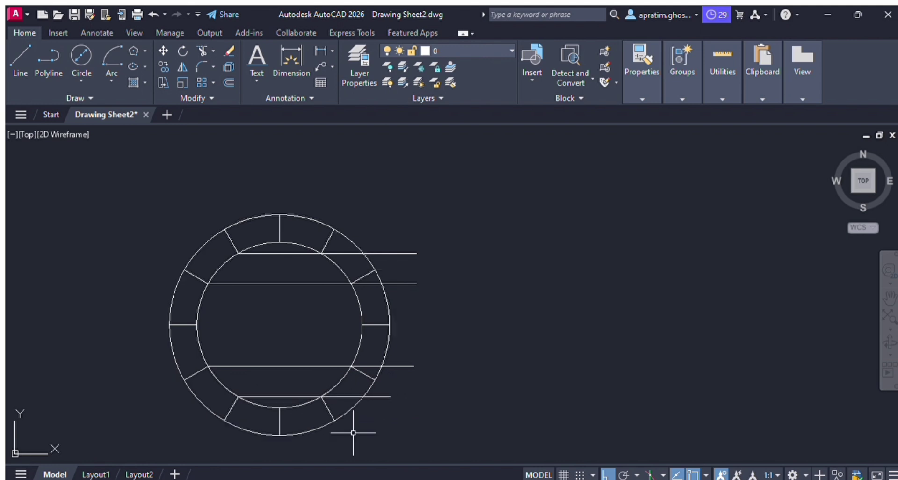
- Draw vertical lines downwards past the outer circle from the outer ends of the 60° and 30° radial lines
{"action": "scroll", "coordinate": [293, 273], "scroll_direction": "down", "scroll_amount": 2}
{"action": "scroll", "coordinate": [292, 274], "scroll_direction": "down", "scroll_amount": 2}
{"action": "scroll", "coordinate": [290, 324], "scroll_direction": "up", "scroll_amount": 2}
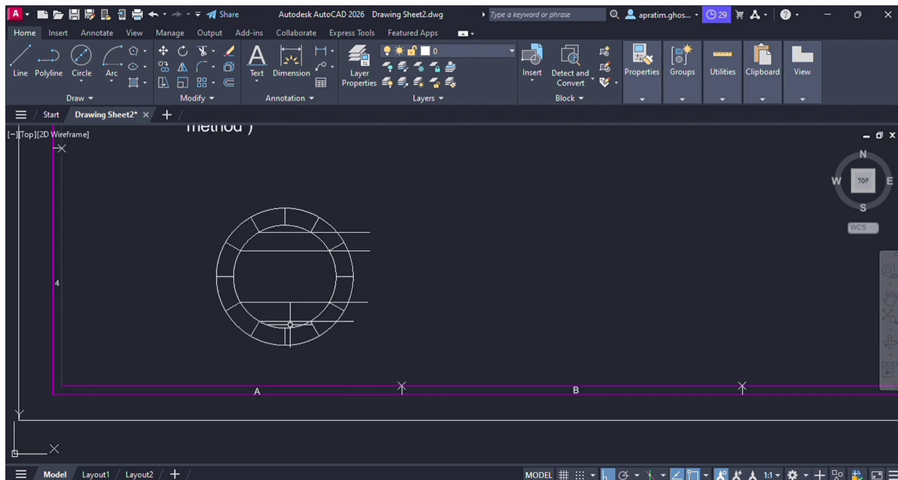
{"action": "scroll", "coordinate": [290, 325], "scroll_direction": "up", "scroll_amount": 2}
{"action": "scroll", "coordinate": [341, 251], "scroll_direction": "down", "scroll_amount": 2}
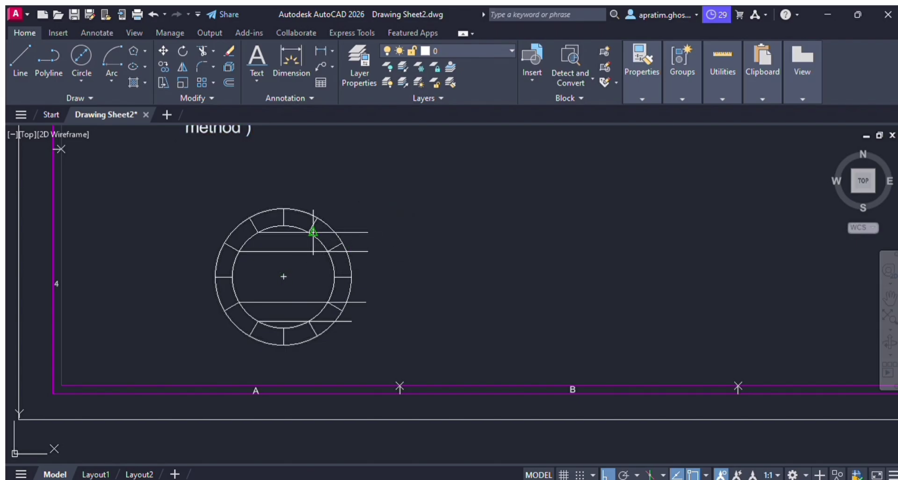
{"action": "scroll", "coordinate": [313, 232], "scroll_direction": "up", "scroll_amount": 2}
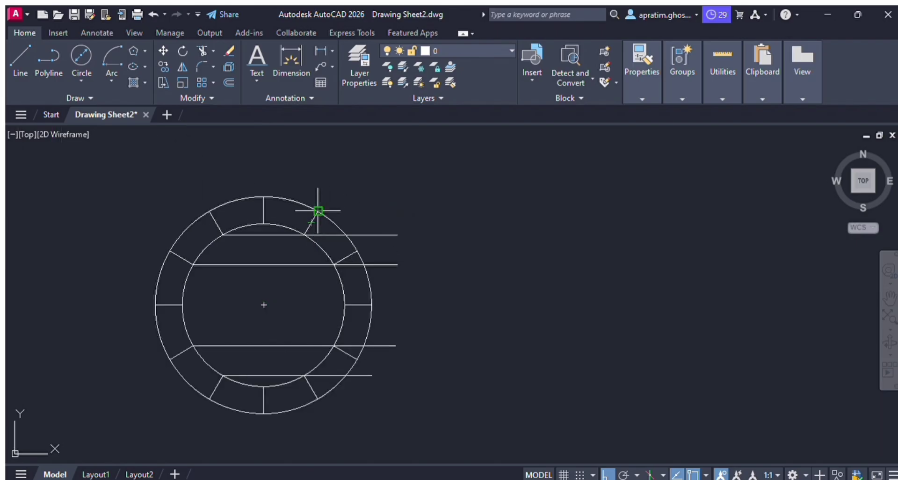
{"action": "left_click", "coordinate": [318, 211]}
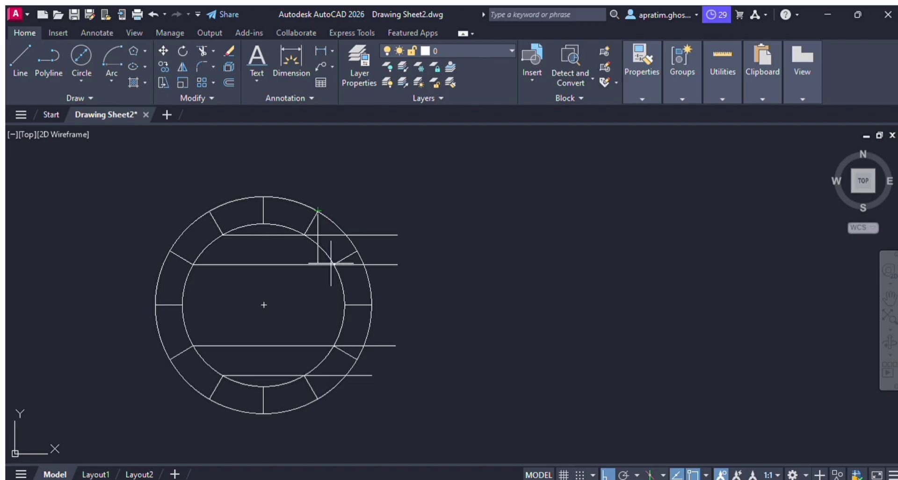
{"action": "left_click", "coordinate": [356, 419]}
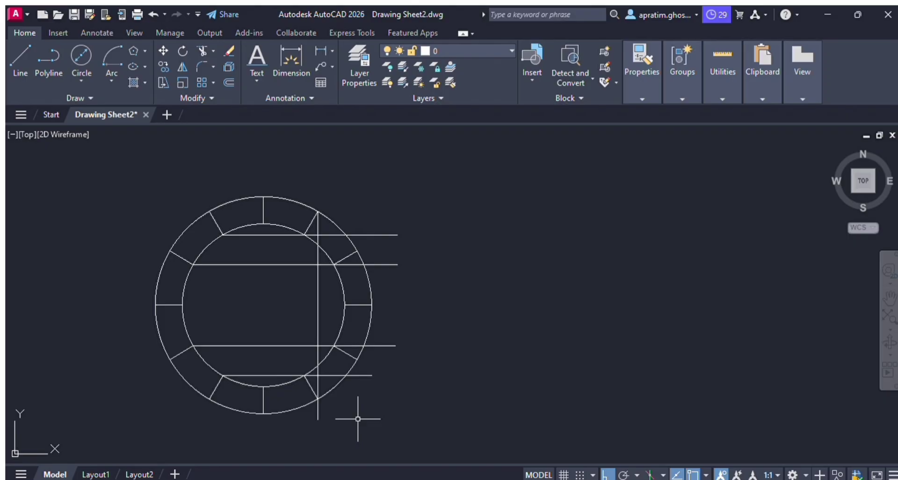
{"action": "left_click", "coordinate": [357, 250]}
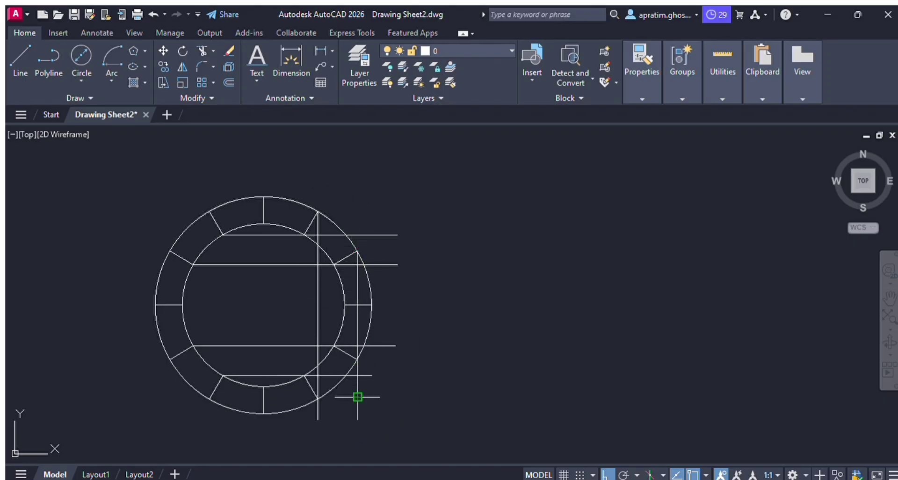
{"action": "left_click", "coordinate": [361, 397]}
{"action": "key", "text": "Return"}
- Draw vertical lines downwards past the outer circle from the outer ends of the 120° and 150° radial lines
{"action": "left_click", "coordinate": [209, 211]}
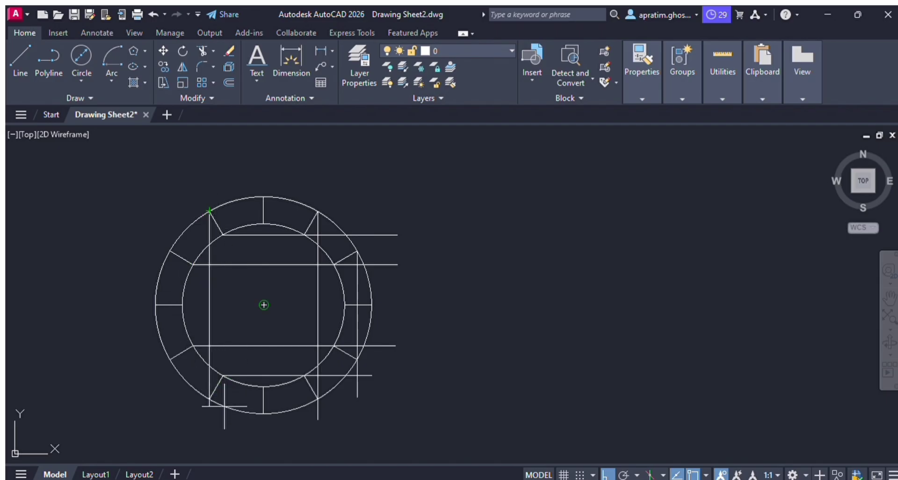
{"action": "left_click", "coordinate": [221, 428]}
{"action": "key", "text": "Return"}
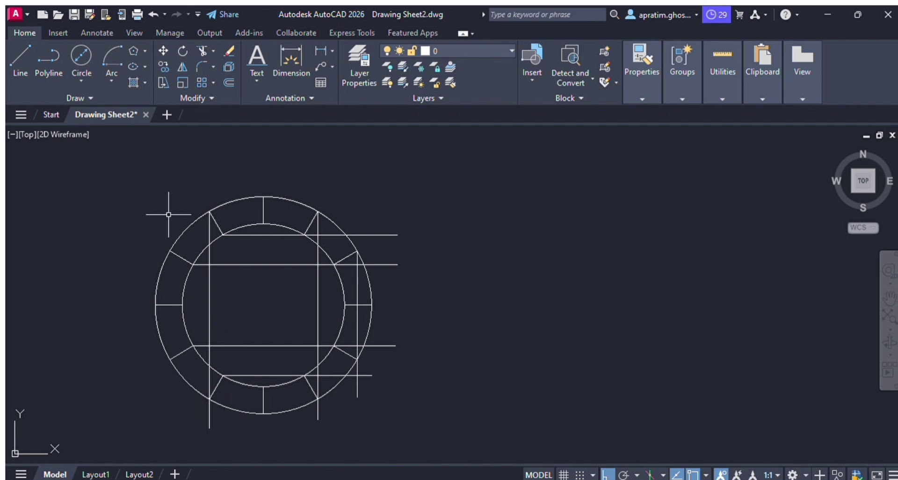
{"action": "left_click", "coordinate": [169, 251]}
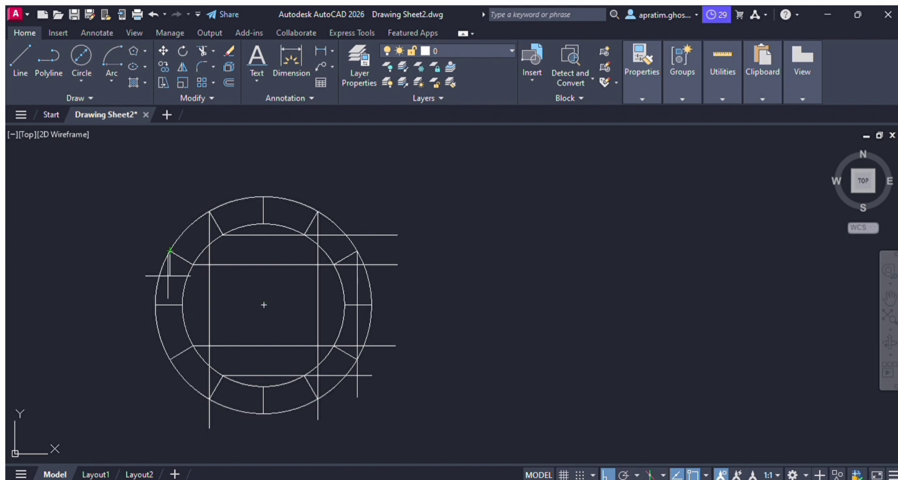
{"action": "left_click", "coordinate": [166, 400]}
{"action": "key", "text": "Return"}
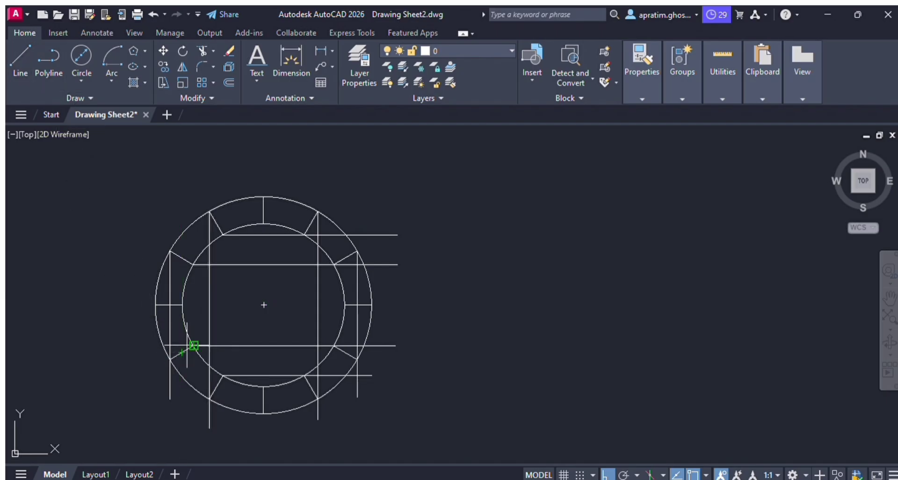
- Draw horizontal lines leftwards past the outer circle from the inner ends of the 210°, 150°, 120° and 240° radial lines
{"action": "left_click", "coordinate": [194, 346]}
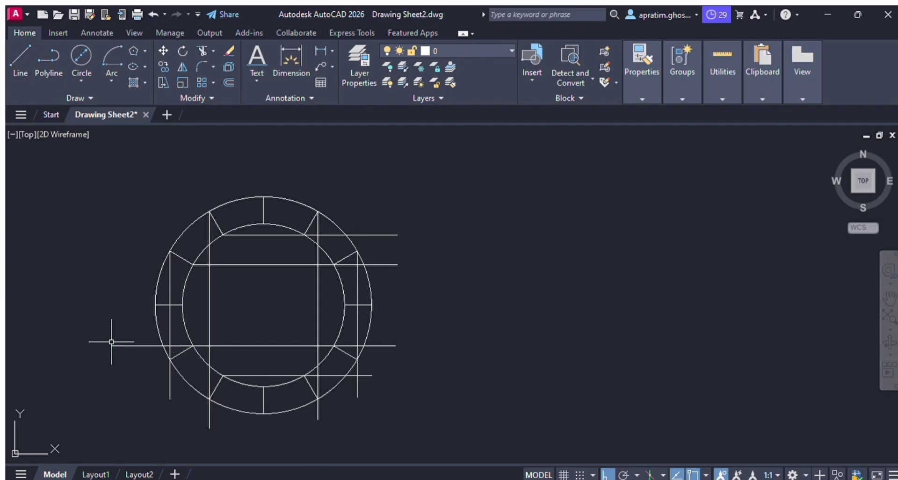
{"action": "key", "text": "Return"}
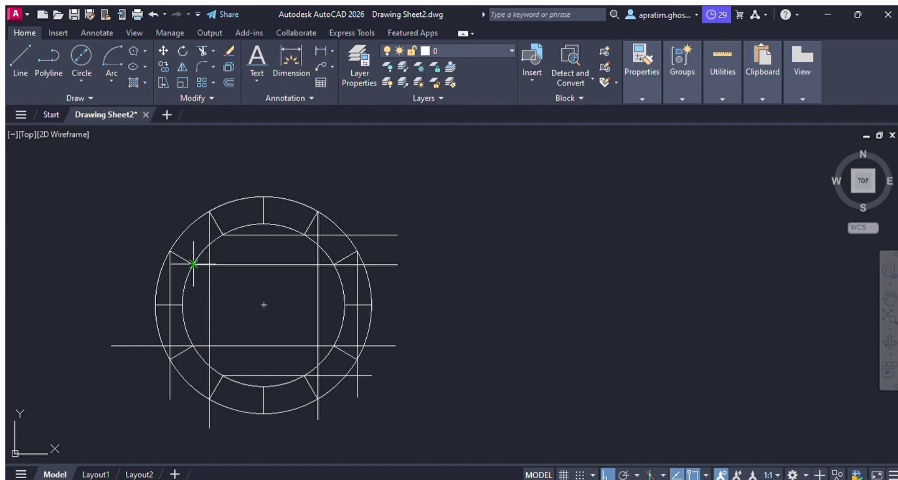
{"action": "left_click", "coordinate": [194, 264]}
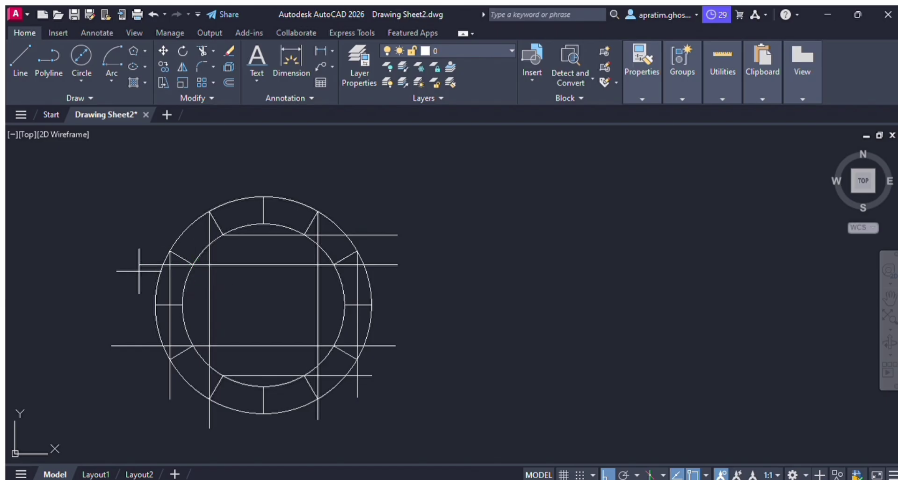
{"action": "left_click", "coordinate": [139, 270]}
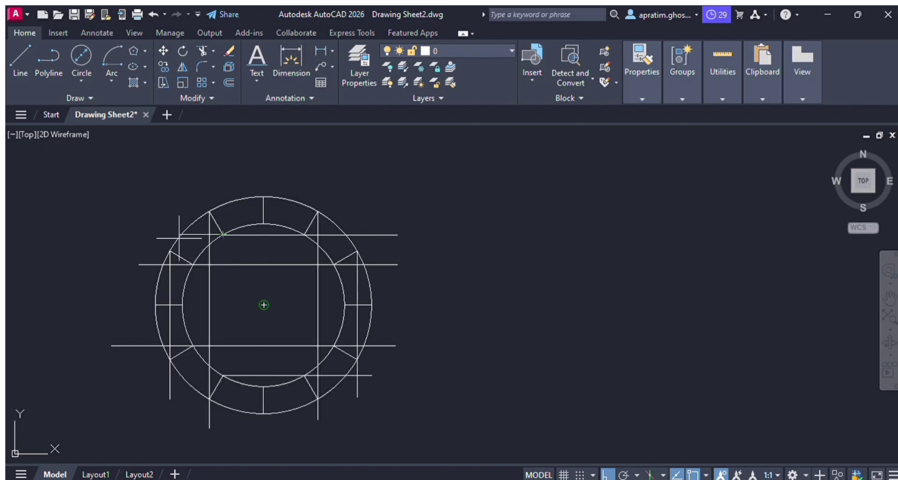
{"action": "left_click", "coordinate": [153, 235]}
{"action": "key", "text": "Escape"}
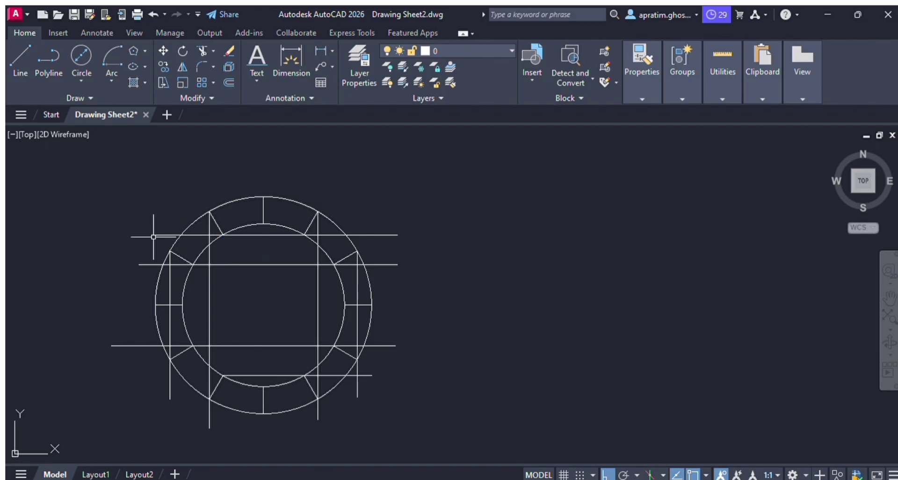
{"action": "left_click", "coordinate": [223, 374]}
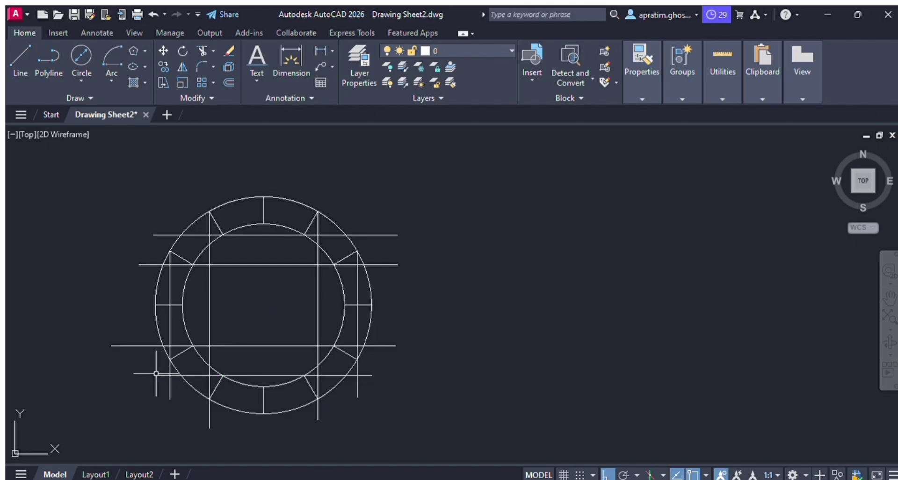
{"action": "left_click", "coordinate": [156, 375]}
{"action": "key", "text": "Return"}
- Trim the ends of the horizontal and vertical projection lines that protrude outside the outer circle
{"action": "mouse_move", "coordinate": [186, 205]}
{"action": "left_mouse_down"}
{"action": "mouse_move", "coordinate": [138, 297]}
{"action": "mouse_move", "coordinate": [136, 358]}
{"action": "mouse_move", "coordinate": [161, 369]}
{"action": "mouse_move", "coordinate": [197, 404]}
{"action": "mouse_move", "coordinate": [260, 424]}
{"action": "left_mouse_up"}
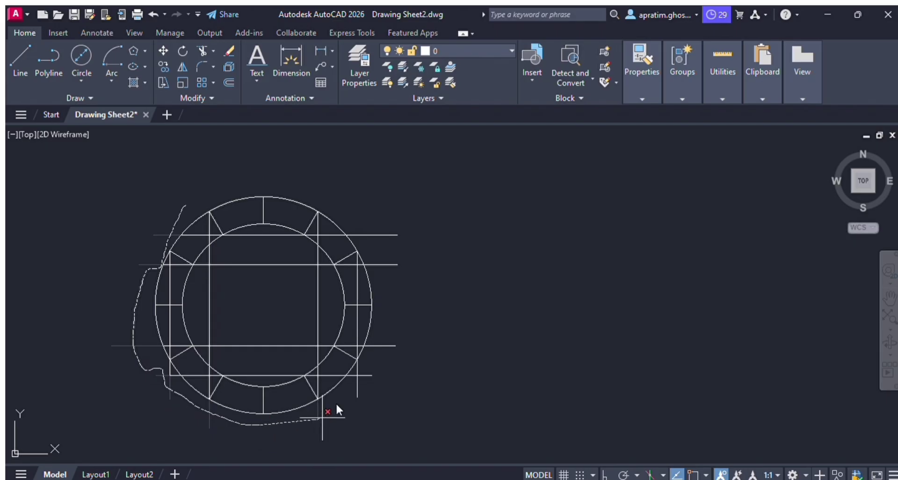
{"action": "mouse_move", "coordinate": [322, 418]}
{"action": "left_mouse_down"}
{"action": "mouse_move", "coordinate": [359, 387]}
{"action": "mouse_move", "coordinate": [401, 255]}
{"action": "mouse_move", "coordinate": [367, 203]}
{"action": "mouse_move", "coordinate": [318, 173]}
{"action": "mouse_move", "coordinate": [252, 172]}
{"action": "mouse_move", "coordinate": [192, 191]}
{"action": "mouse_move", "coordinate": [173, 210]}
{"action": "left_mouse_up"}
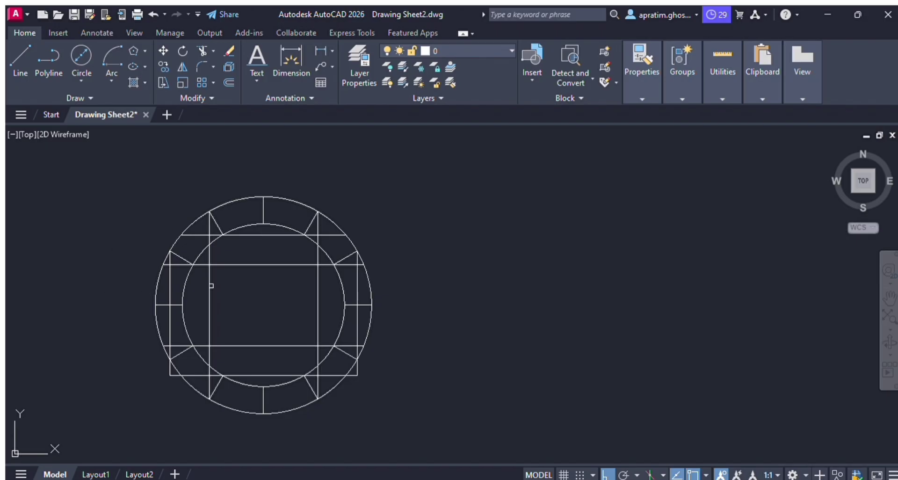
{"action": "mouse_move", "coordinate": [257, 232]}
{"action": "left_mouse_down"}
{"action": "mouse_move", "coordinate": [256, 393]}
{"action": "mouse_move", "coordinate": [255, 364]}
{"action": "mouse_move", "coordinate": [256, 377]}
{"action": "left_mouse_up"}
{"action": "key", "text": "F8"}
{"action": "left_click", "coordinate": [261, 232]}
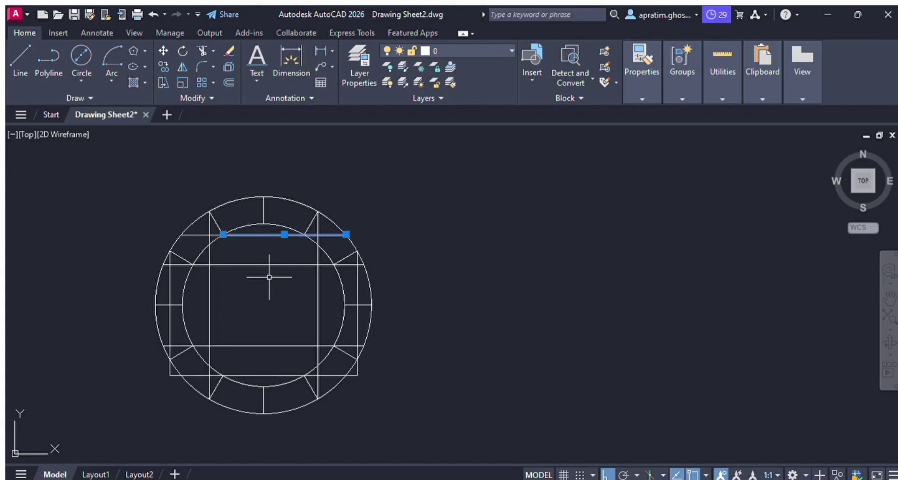
{"action": "key", "text": "Escape"}
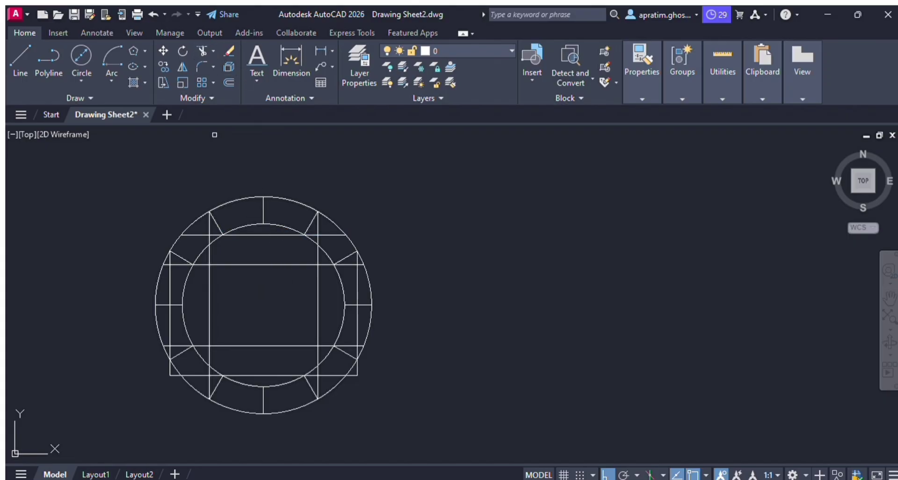
- Trim the middle portions of the four horizontal projection lines between the two inner vertical lines
{"action": "scroll", "coordinate": [259, 226], "scroll_direction": "up", "scroll_amount": 2}
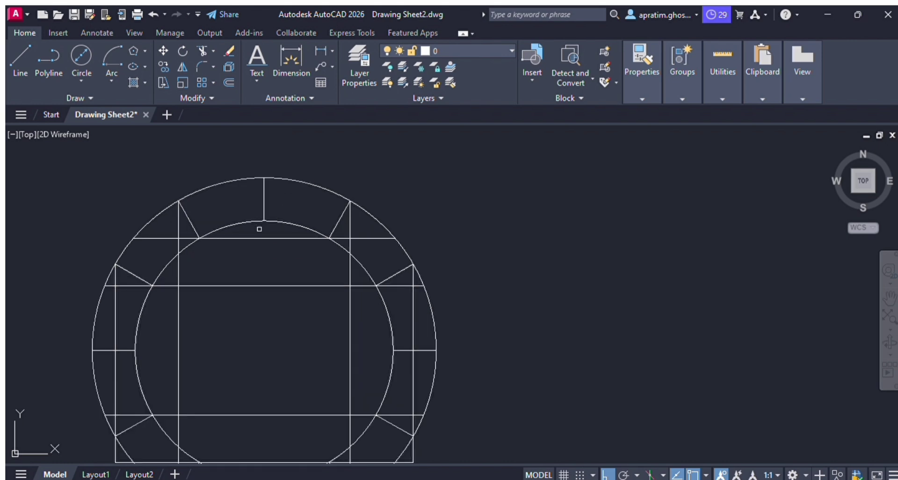
{"action": "scroll", "coordinate": [259, 285], "scroll_direction": "down", "scroll_amount": 4}
{"action": "scroll", "coordinate": [252, 385], "scroll_direction": "up", "scroll_amount": 4}
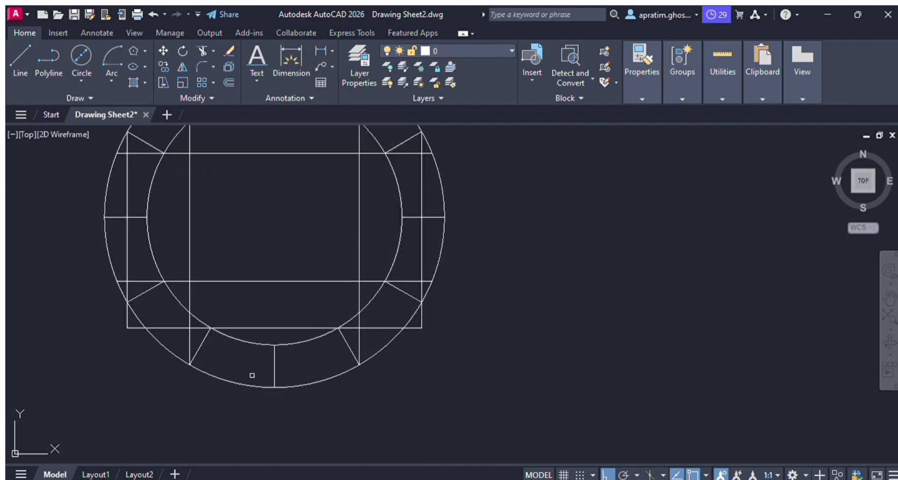
{"action": "scroll", "coordinate": [253, 375], "scroll_direction": "down", "scroll_amount": 2}
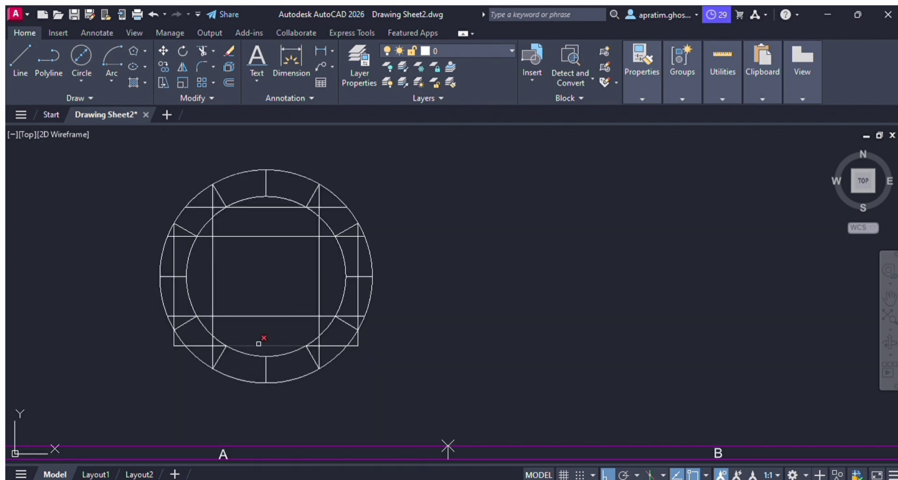
{"action": "scroll", "coordinate": [258, 344], "scroll_direction": "up", "scroll_amount": 2}
{"action": "left_click_drag", "start_coordinate": [261, 358], "coordinate": [265, 125]}
{"action": "key", "text": "F8"}
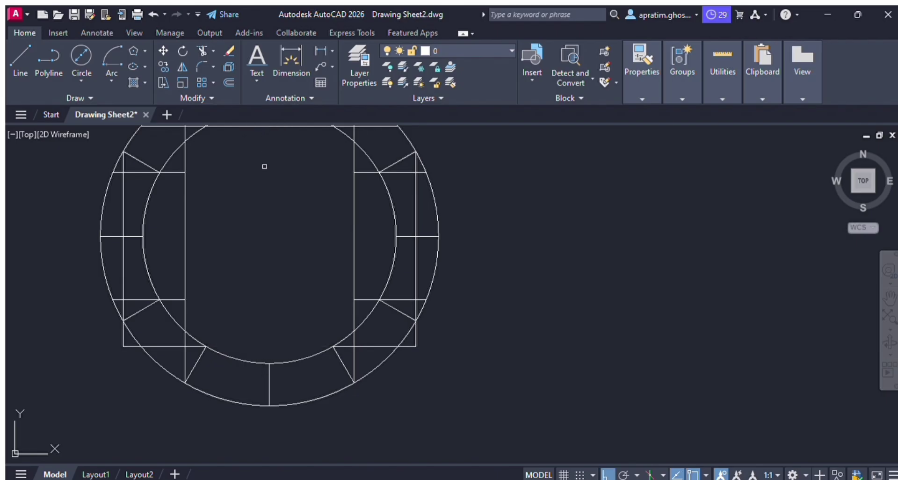
{"action": "scroll", "coordinate": [265, 166], "scroll_direction": "down", "scroll_amount": 3}
{"action": "scroll", "coordinate": [264, 157], "scroll_direction": "up", "scroll_amount": 2}
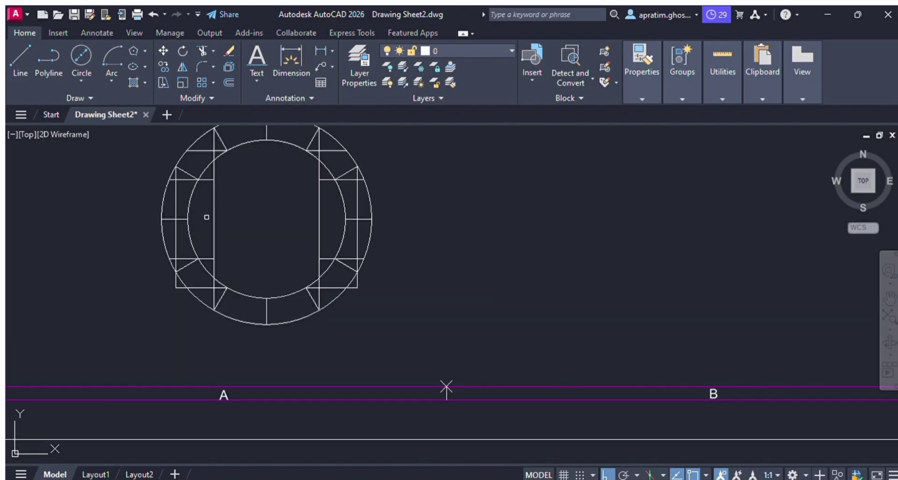
{"action": "key", "text": "F8"}
{"action": "left_click_drag", "start_coordinate": [206, 217], "coordinate": [217, 175]}
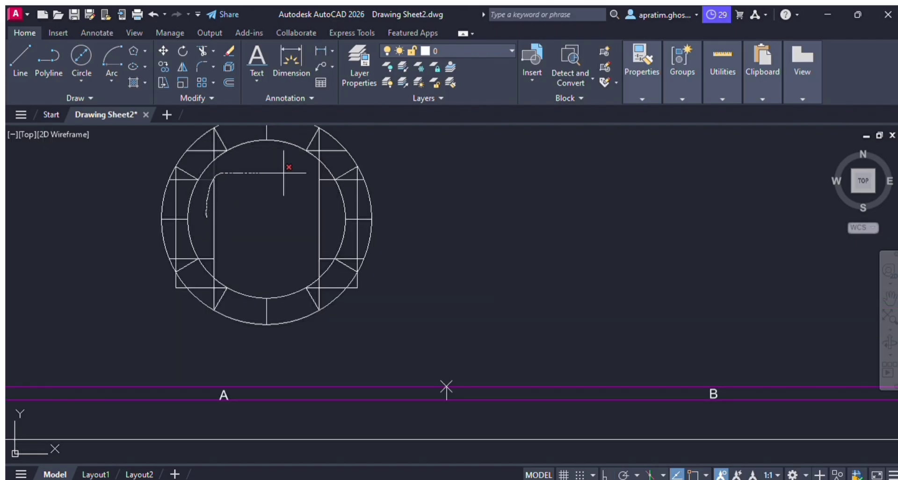
{"action": "left_click", "coordinate": [327, 175]}
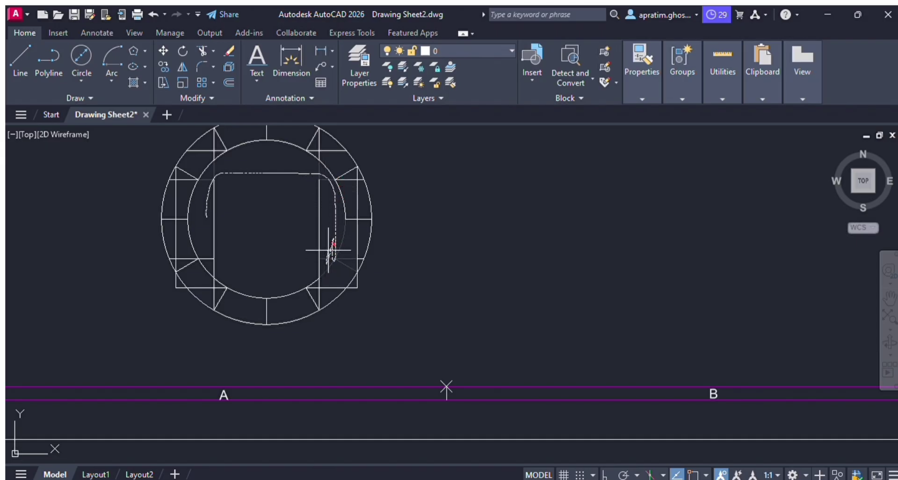
{"action": "key", "text": "Escape"}
{"action": "key", "text": "F8"}
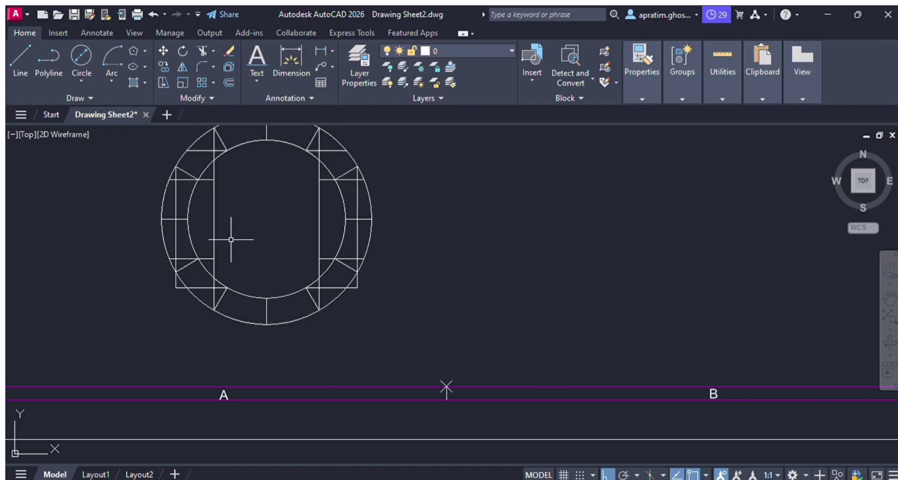
- Trim the two inner vertical lines and the remaining horizontal line stubs inside the inner circle
{"action": "key", "text": "F8"}
{"action": "left_click_drag", "start_coordinate": [231, 235], "coordinate": [205, 185]}
{"action": "key", "text": "Delete"}
{"action": "mouse_move", "coordinate": [230, 266]}
{"action": "left_mouse_down"}
{"action": "mouse_move", "coordinate": [204, 259]}
{"action": "mouse_move", "coordinate": [216, 178]}
{"action": "mouse_move", "coordinate": [322, 175]}
{"action": "mouse_move", "coordinate": [320, 269]}
{"action": "mouse_move", "coordinate": [248, 268]}
{"action": "mouse_move", "coordinate": [204, 232]}
{"action": "left_mouse_up"}
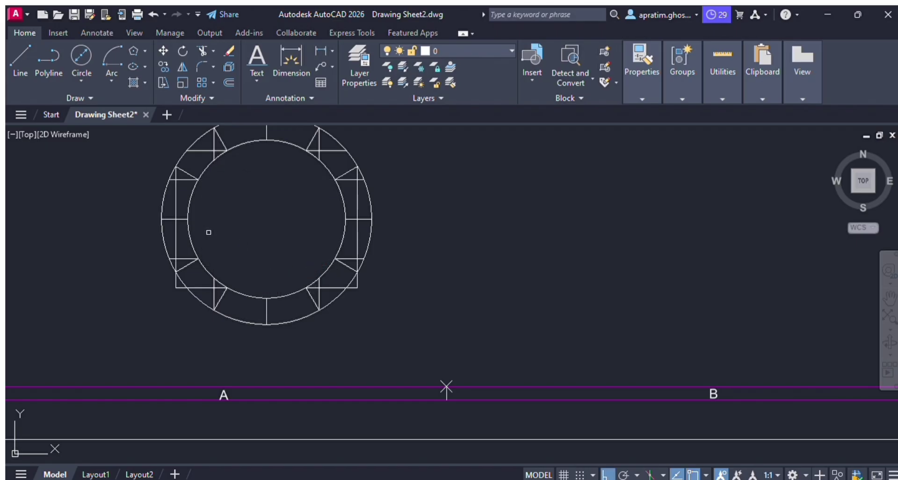
- Trim the excess projection lines around the 210° and 240° radial lines so each keeps only its small triangle
{"action": "scroll", "coordinate": [228, 240], "scroll_direction": "down", "scroll_amount": 4}
{"action": "scroll", "coordinate": [275, 269], "scroll_direction": "up", "scroll_amount": 4}
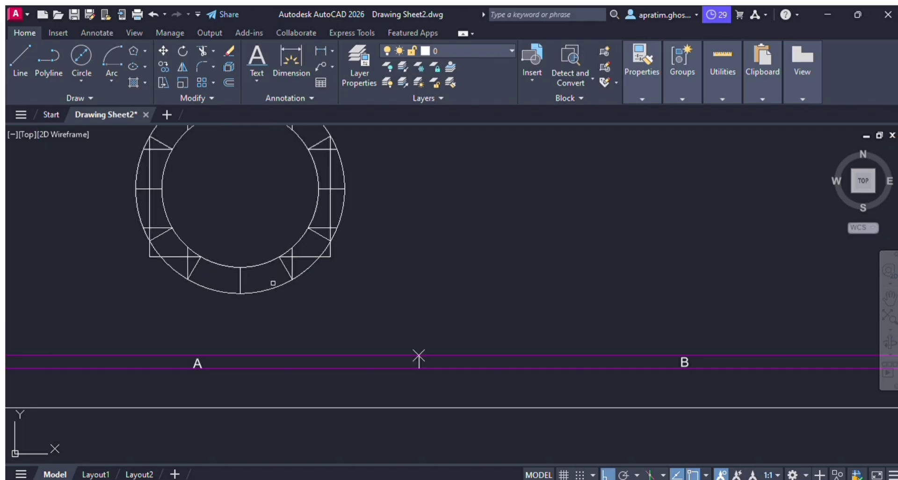
{"action": "scroll", "coordinate": [274, 283], "scroll_direction": "up", "scroll_amount": 2}
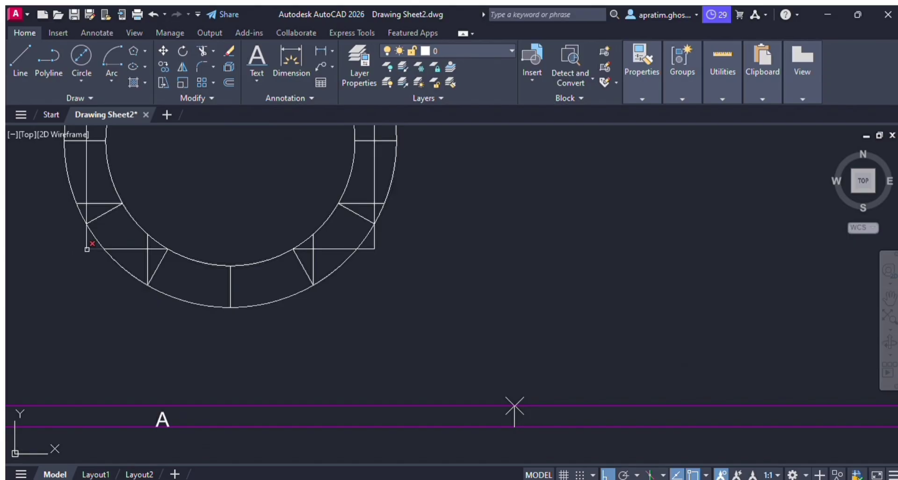
{"action": "left_click_drag", "start_coordinate": [85, 243], "coordinate": [97, 259]}
{"action": "left_click", "coordinate": [148, 244]}
{"action": "left_click", "coordinate": [80, 204]}
{"action": "left_click", "coordinate": [86, 190]}
{"action": "scroll", "coordinate": [86, 191], "scroll_direction": "down", "scroll_amount": 2}
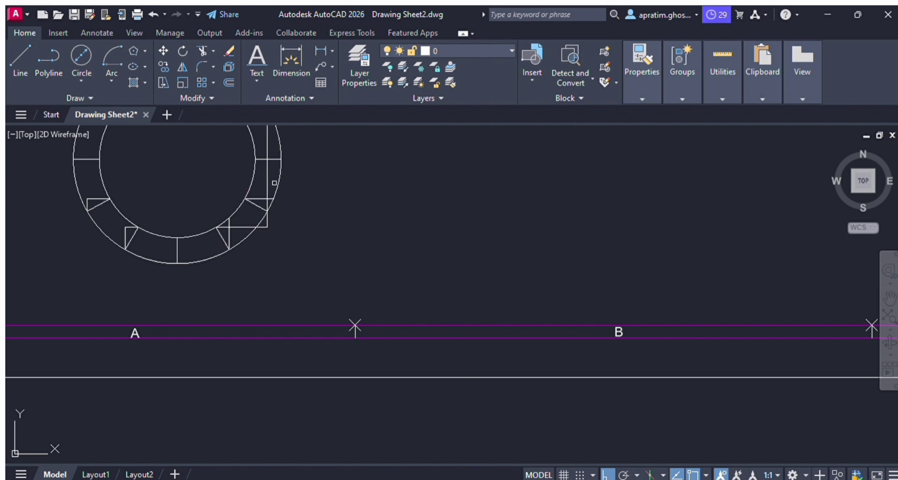
- Trim the excess projection lines around the 300° and 330° radial lines so each keeps only its small triangle
{"action": "left_click", "coordinate": [267, 183]}
{"action": "left_click", "coordinate": [272, 216]}
{"action": "left_click", "coordinate": [263, 232]}
{"action": "left_click", "coordinate": [263, 231]}
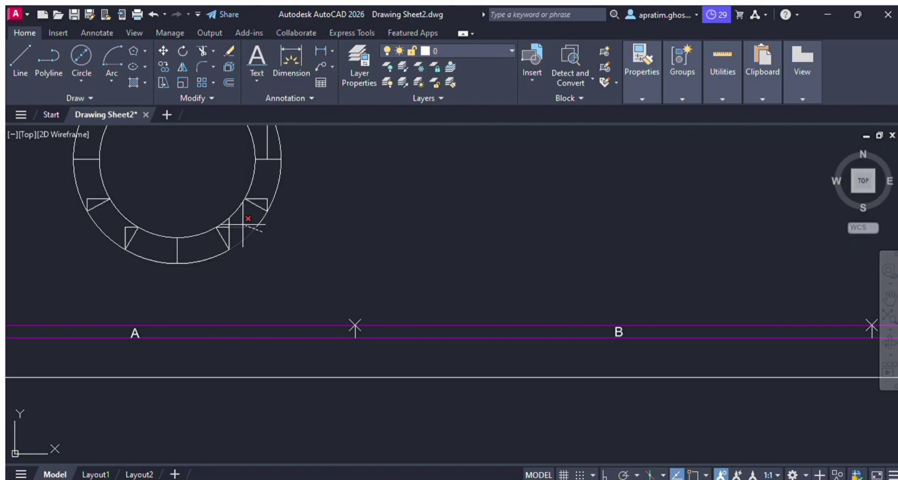
{"action": "left_click", "coordinate": [265, 237]}
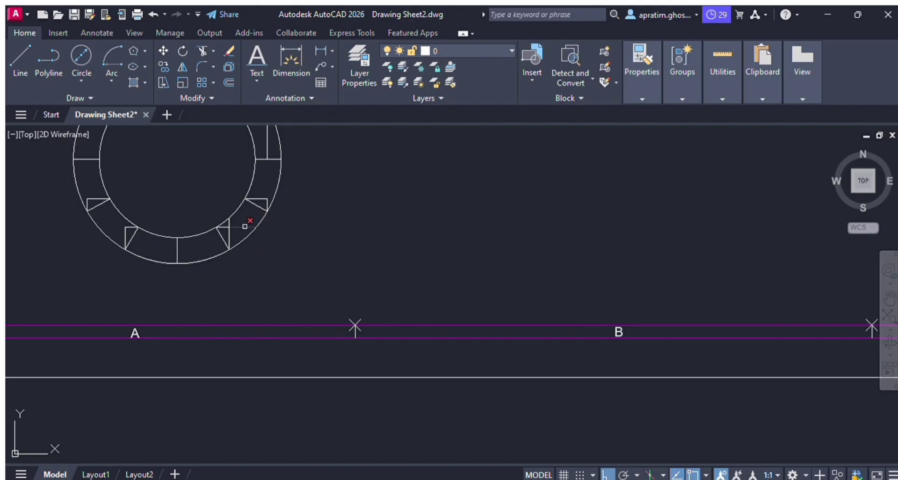
{"action": "scroll", "coordinate": [244, 227], "scroll_direction": "down", "scroll_amount": 1}
{"action": "scroll", "coordinate": [239, 234], "scroll_direction": "up", "scroll_amount": 4}
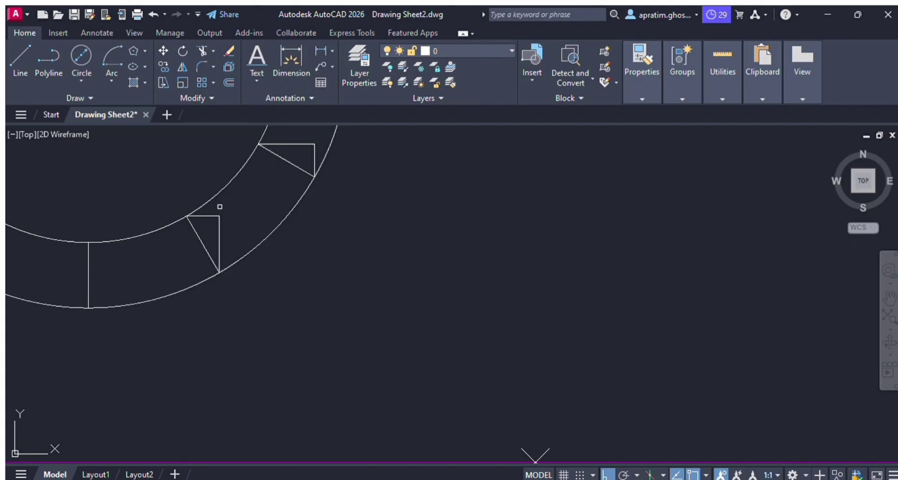
- Trim the excess projection lines around the 30°, 60° and 120° radial lines so each keeps only its small triangle
{"action": "scroll", "coordinate": [220, 206], "scroll_direction": "down", "scroll_amount": 5}
{"action": "scroll", "coordinate": [260, 235], "scroll_direction": "up", "scroll_amount": 5}
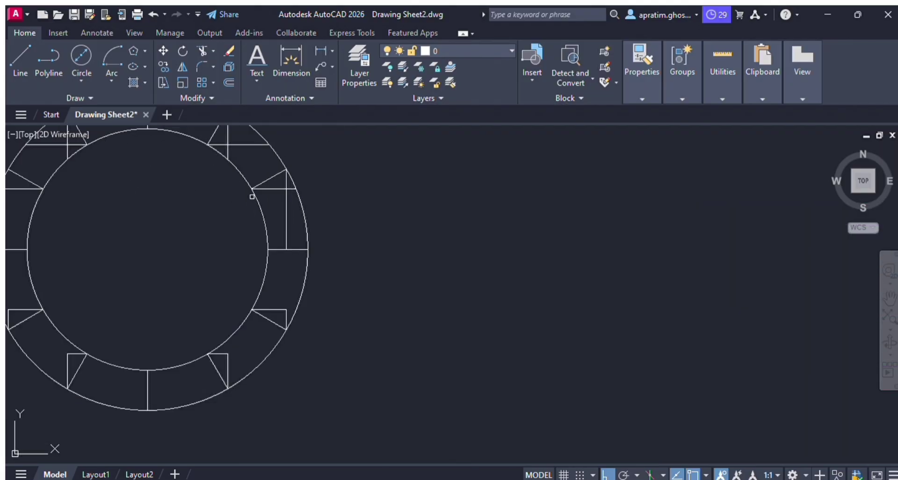
{"action": "left_click", "coordinate": [284, 209]}
{"action": "left_click", "coordinate": [229, 151]}
{"action": "left_click", "coordinate": [241, 146]}
{"action": "scroll", "coordinate": [241, 145], "scroll_direction": "down", "scroll_amount": 3}
{"action": "scroll", "coordinate": [160, 151], "scroll_direction": "up", "scroll_amount": 1}
{"action": "scroll", "coordinate": [159, 150], "scroll_direction": "up", "scroll_amount": 2}
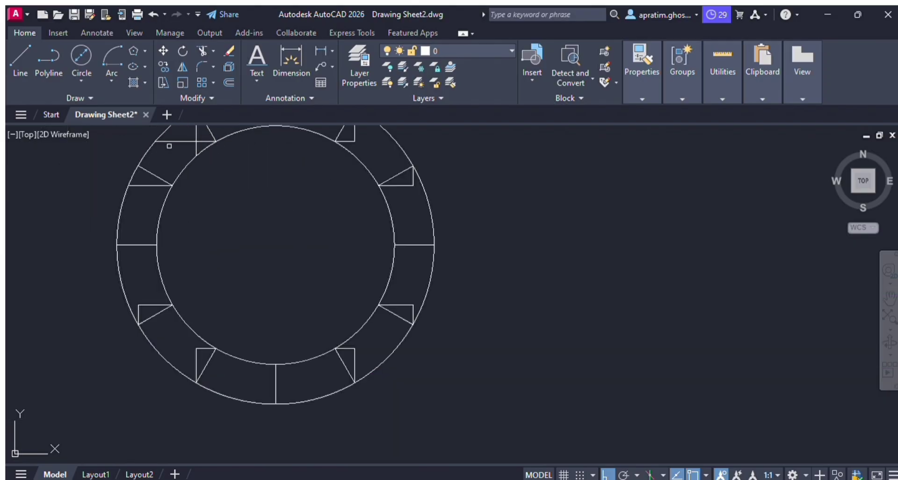
{"action": "scroll", "coordinate": [194, 147], "scroll_direction": "down", "scroll_amount": 3}
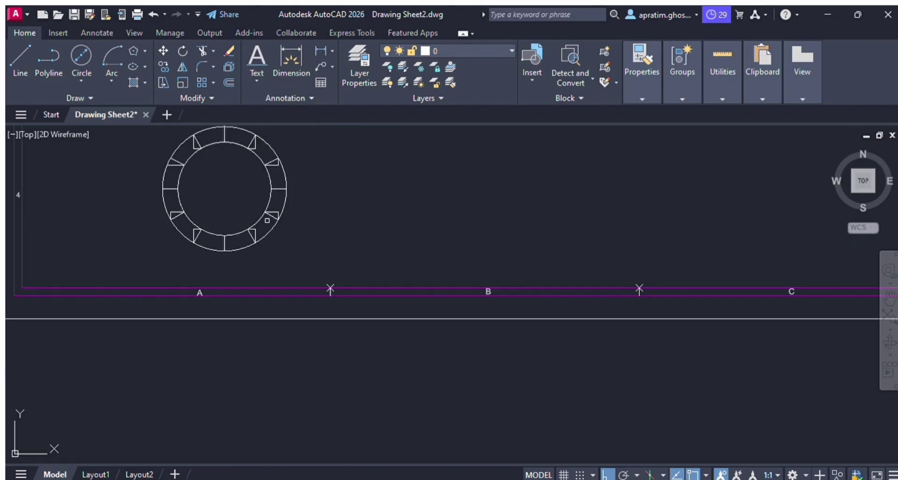
{"action": "scroll", "coordinate": [328, 187], "scroll_direction": "down", "scroll_amount": 4}
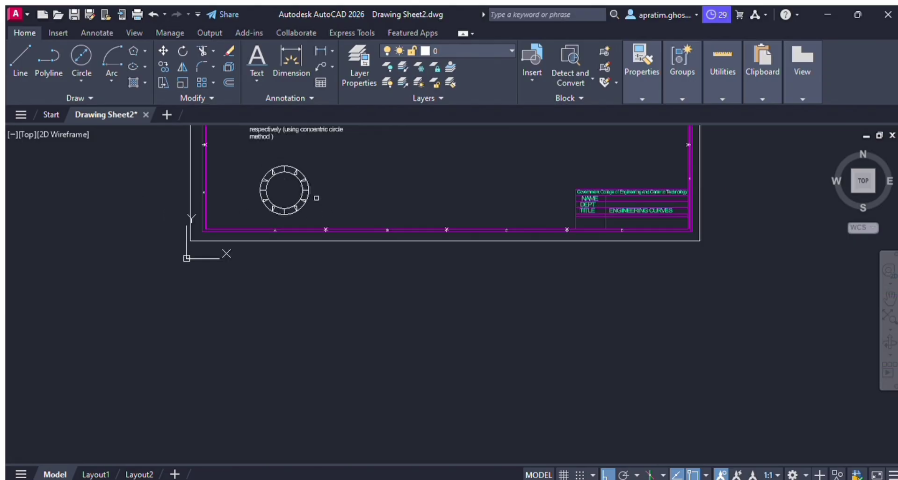
{"action": "scroll", "coordinate": [317, 196], "scroll_direction": "up", "scroll_amount": 4}
{"action": "scroll", "coordinate": [316, 192], "scroll_direction": "up", "scroll_amount": 2}
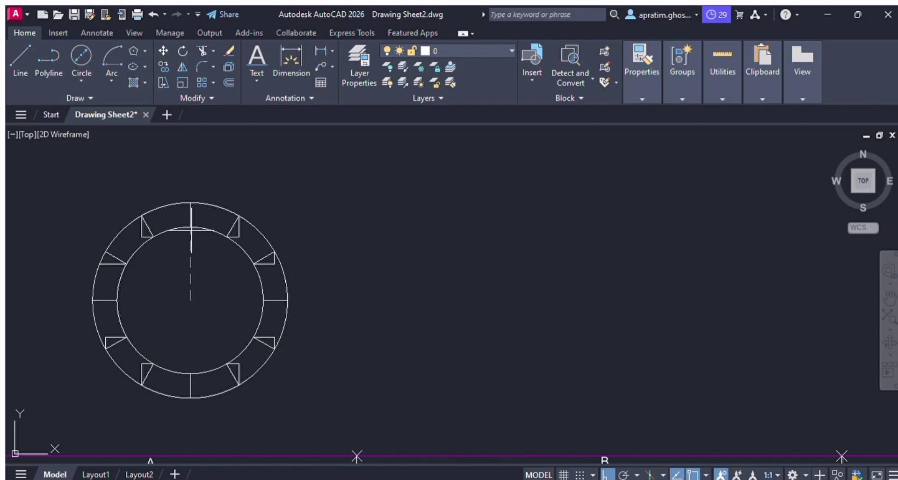
{"action": "left_click", "coordinate": [191, 202]}
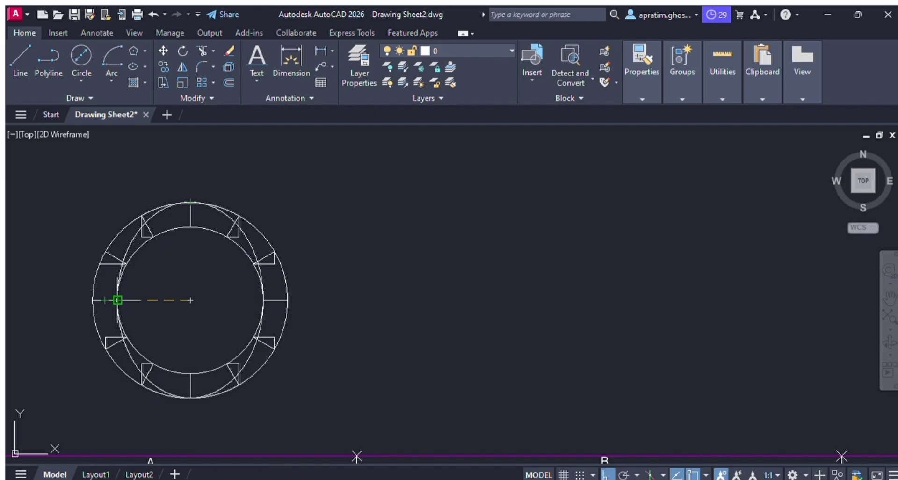
{"action": "key", "text": "Escape"}
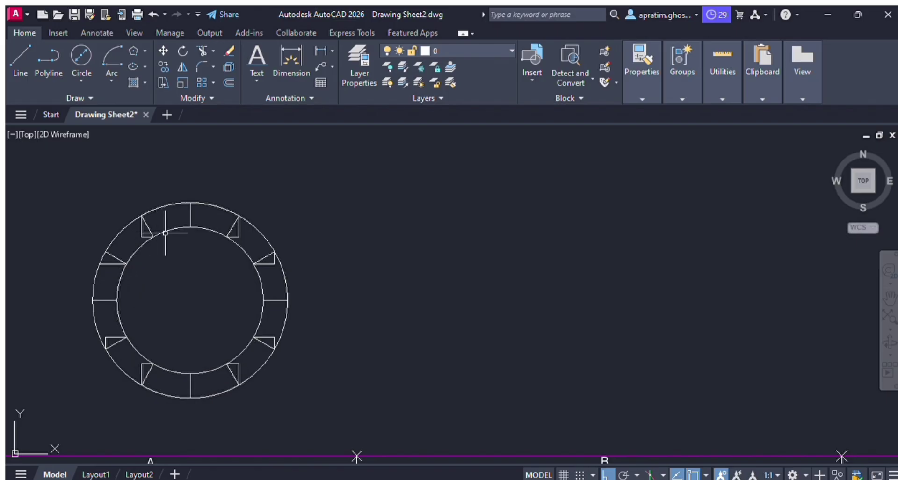
- Draw an ellipse from the circles' common centre through the outer circle's left quadrant and the inner circle's top quadrant
{"action": "left_click", "coordinate": [130, 64]}
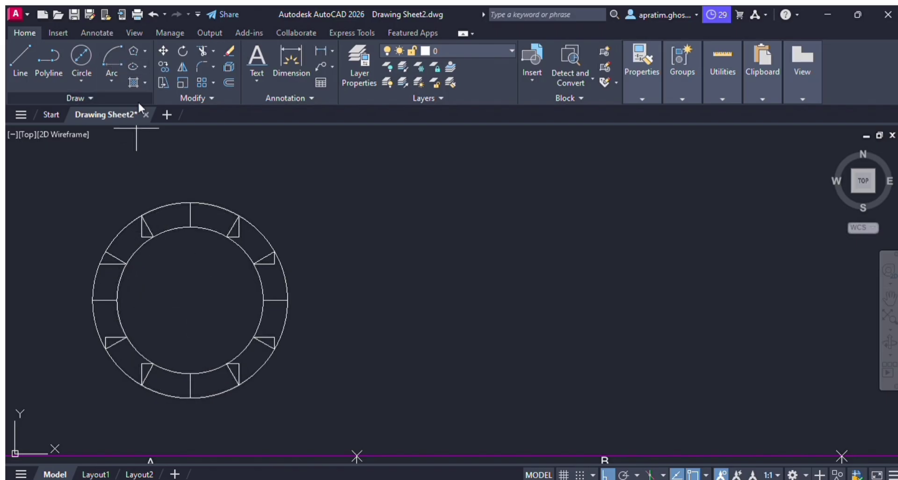
{"action": "left_click", "coordinate": [190, 300]}
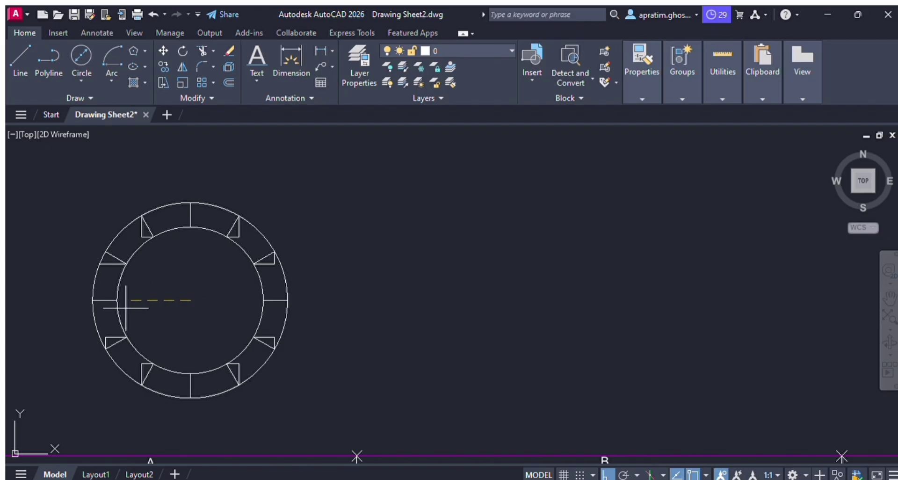
{"action": "left_click", "coordinate": [94, 300]}
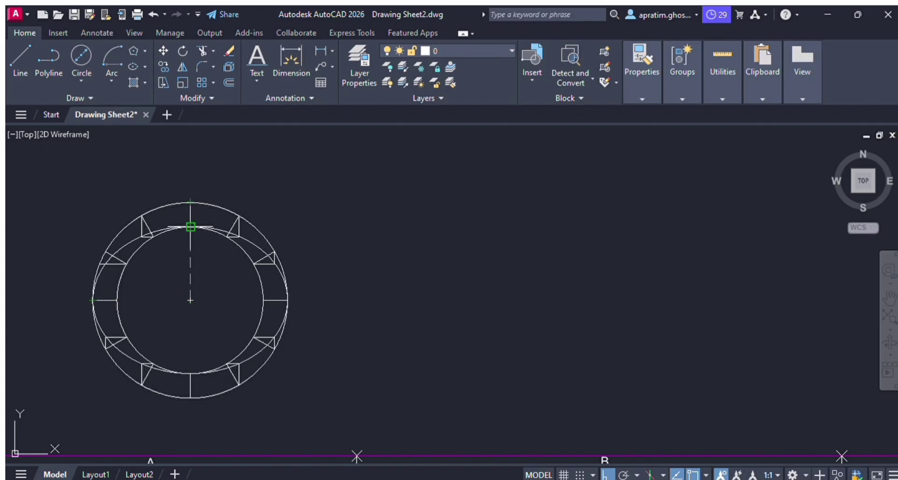
{"action": "left_click", "coordinate": [190, 227]}
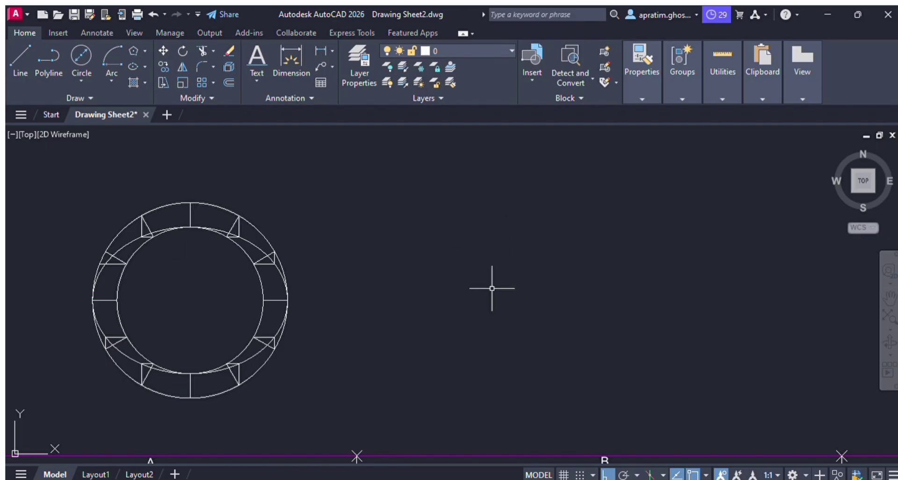
- Draw a vertical line from the 150° radial line's outer end to its horizontal projection line, and trim the horizontal excess beyond it
{"action": "scroll", "coordinate": [115, 199], "scroll_direction": "up", "scroll_amount": 4}
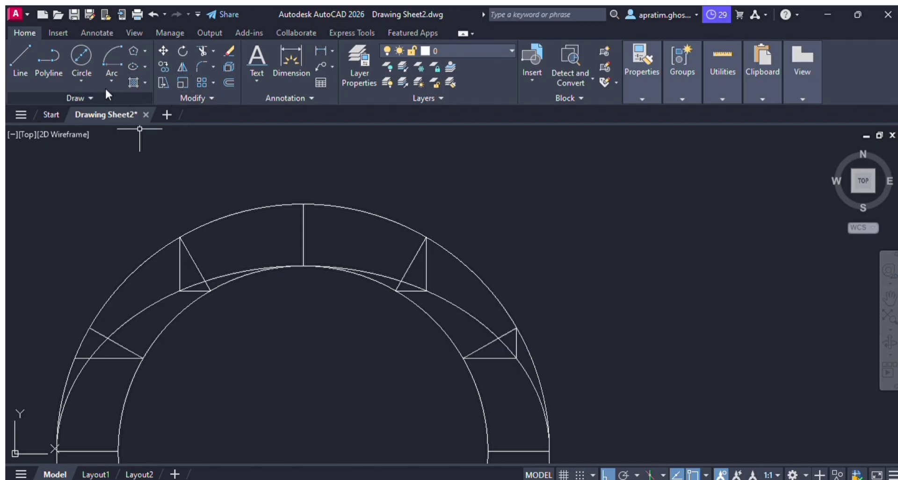
{"action": "left_click", "coordinate": [16, 61]}
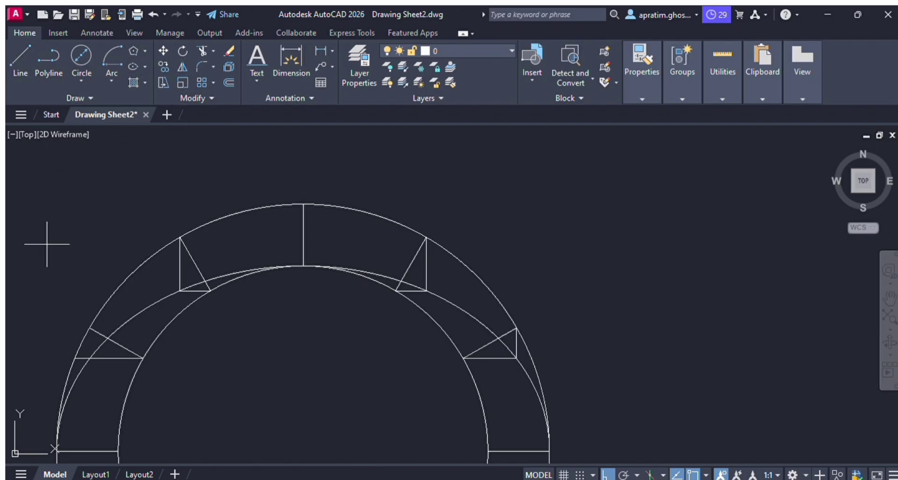
{"action": "left_click", "coordinate": [90, 327]}
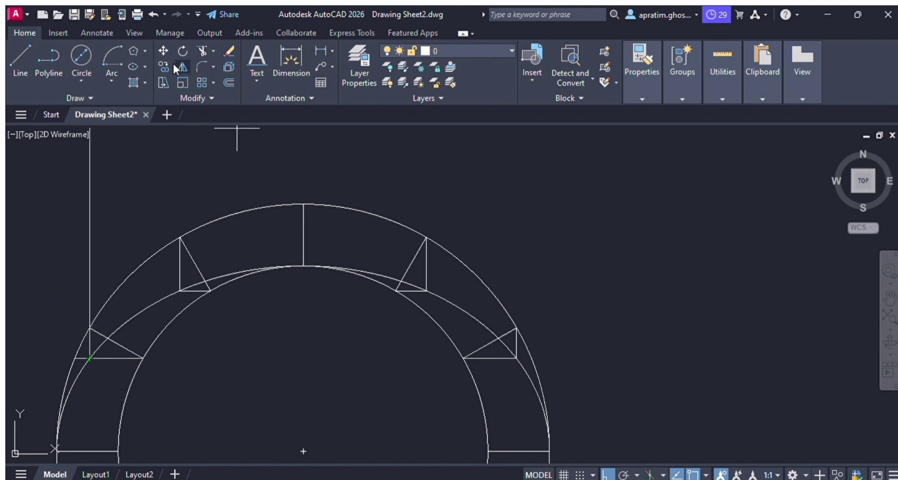
{"action": "key", "text": "Escape"}
{"action": "left_click", "coordinate": [196, 48]}
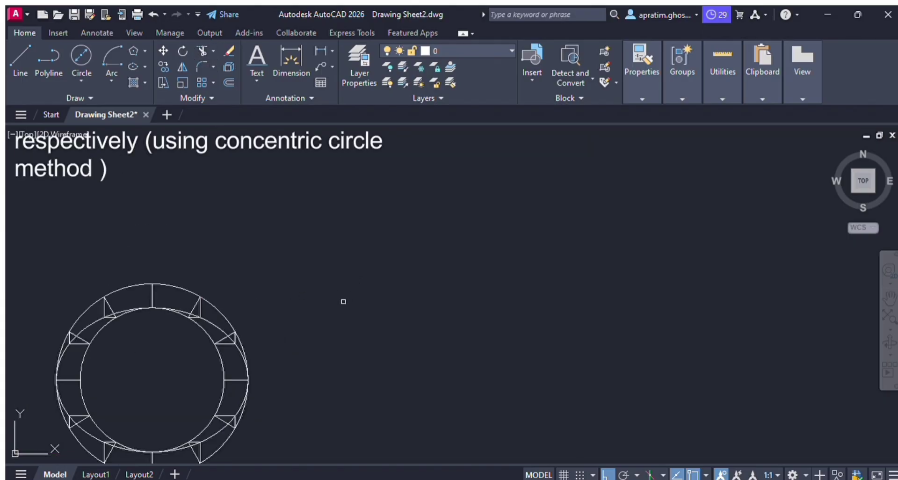
{"action": "scroll", "coordinate": [343, 302], "scroll_direction": "up", "scroll_amount": 2}
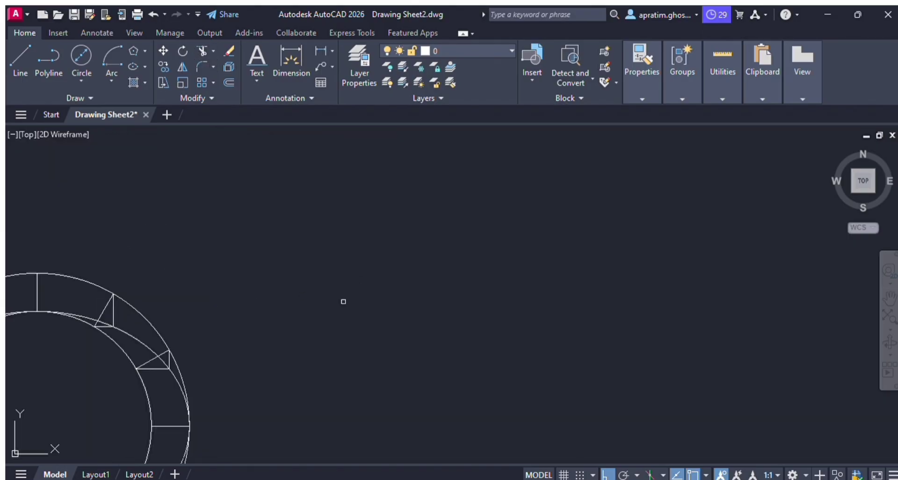
{"action": "scroll", "coordinate": [367, 275], "scroll_direction": "down", "scroll_amount": 6}
{"action": "scroll", "coordinate": [305, 336], "scroll_direction": "up", "scroll_amount": 2}
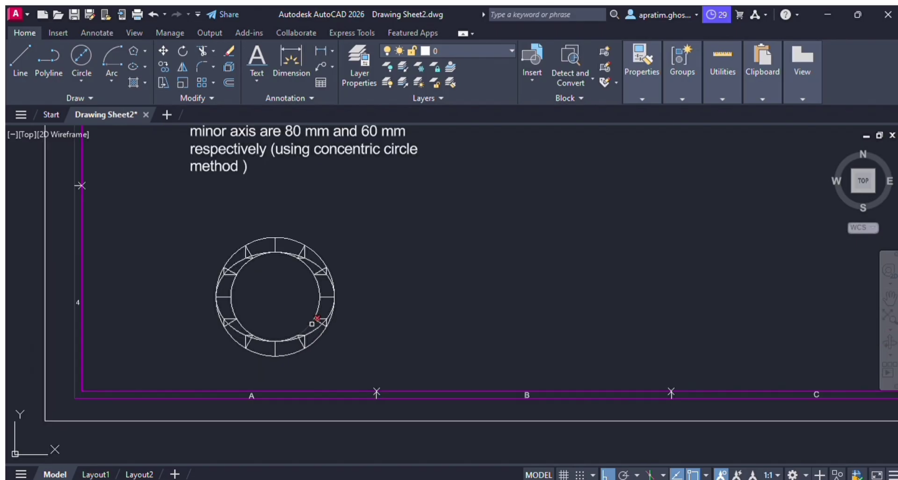
{"action": "key", "text": "Escape"}
{"action": "scroll", "coordinate": [220, 262], "scroll_direction": "up", "scroll_amount": 2}
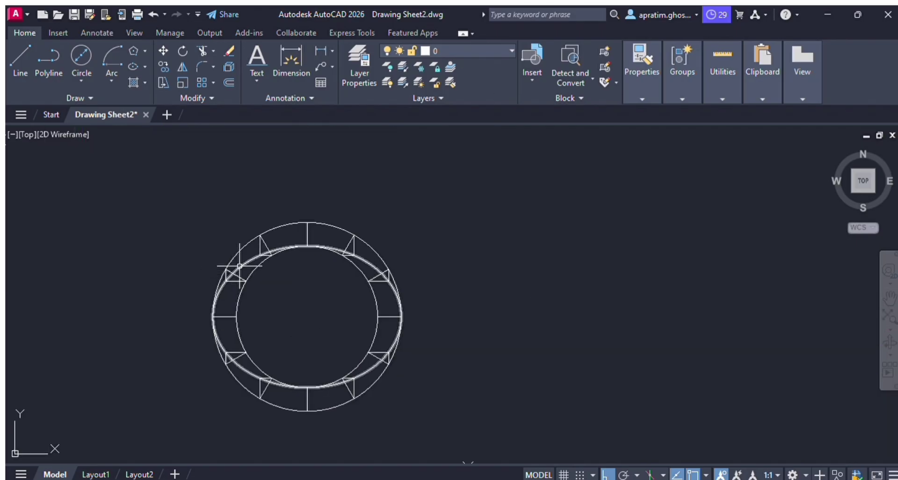
- Change the colour of the Problem 3 ellipse to yellow
{"action": "left_click", "coordinate": [241, 266]}
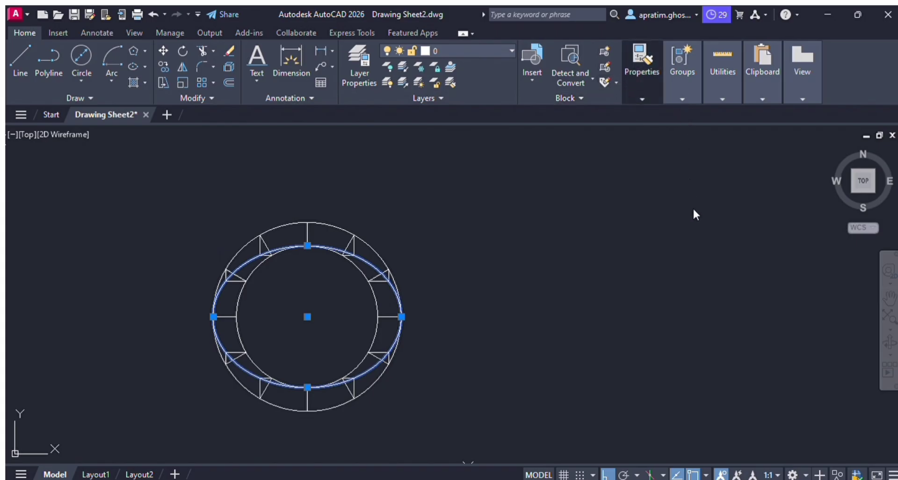
{"action": "scroll", "coordinate": [497, 332], "scroll_direction": "down", "scroll_amount": 2}
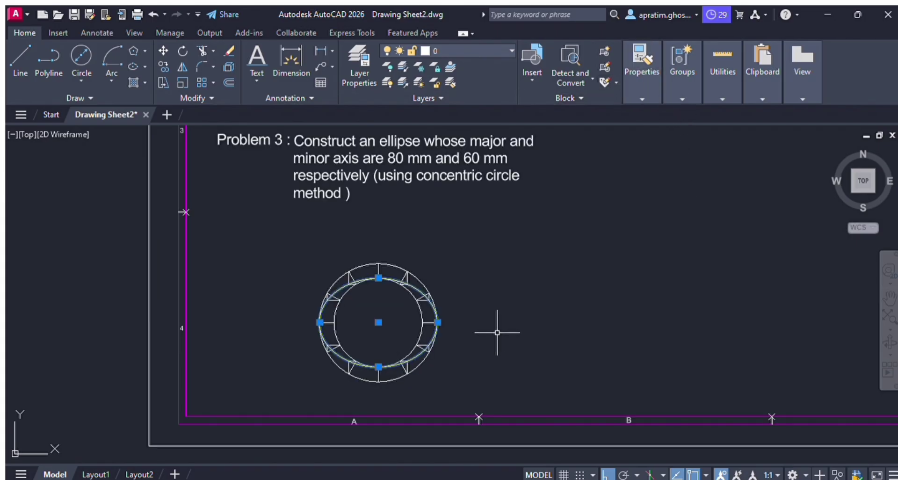
{"action": "key", "text": "Escape"}
{"action": "scroll", "coordinate": [503, 329], "scroll_direction": "down", "scroll_amount": 4}
{"action": "scroll", "coordinate": [511, 311], "scroll_direction": "up", "scroll_amount": 6}
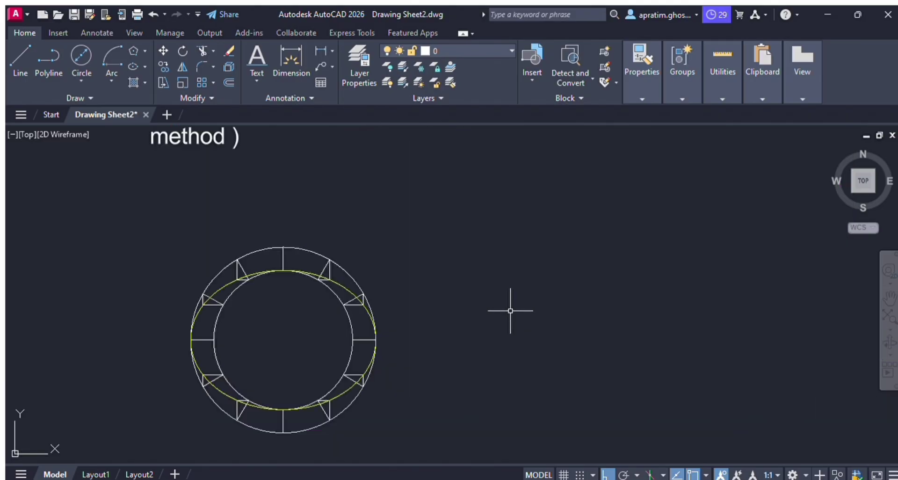
{"action": "scroll", "coordinate": [510, 309], "scroll_direction": "up", "scroll_amount": 2}
{"action": "scroll", "coordinate": [508, 310], "scroll_direction": "down", "scroll_amount": 6}
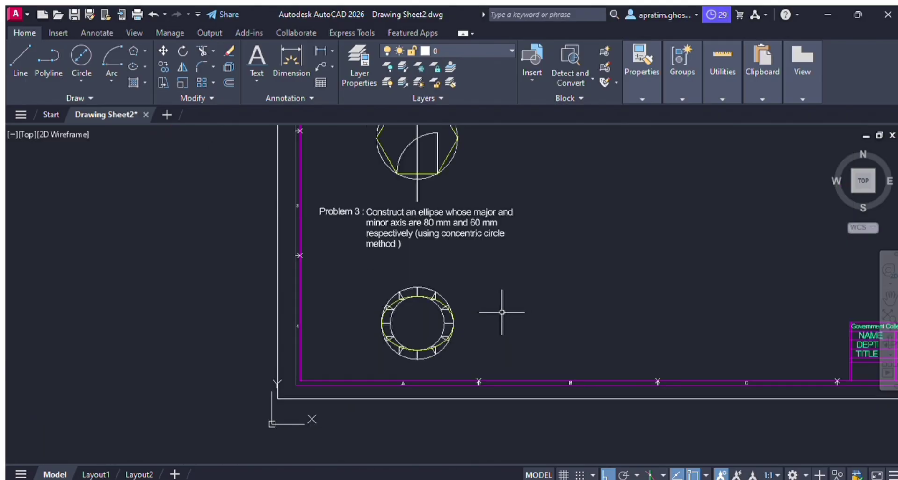
- Draw a rectangle below the Problem 4 statement, sized for the parabola's 60 mm axis and 50 mm ordinate
{"action": "scroll", "coordinate": [502, 312], "scroll_direction": "down", "scroll_amount": 9}
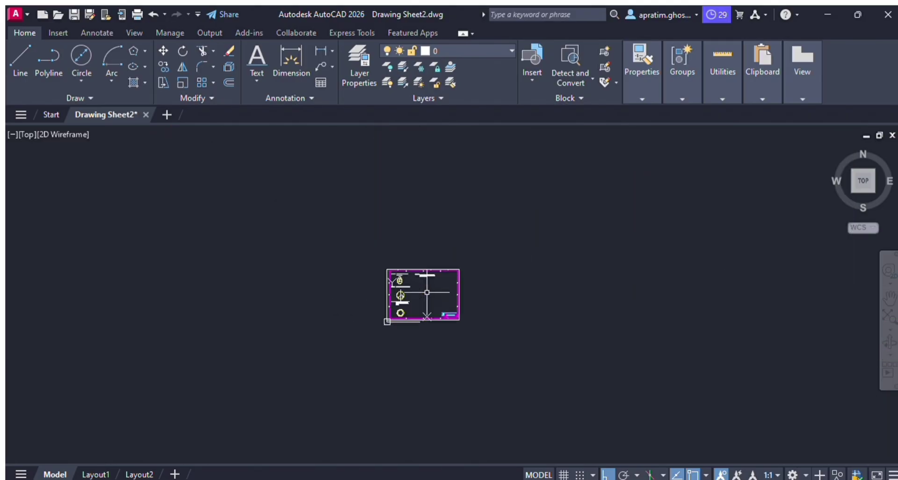
{"action": "scroll", "coordinate": [426, 292], "scroll_direction": "up", "scroll_amount": 6}
{"action": "scroll", "coordinate": [420, 196], "scroll_direction": "up", "scroll_amount": 7}
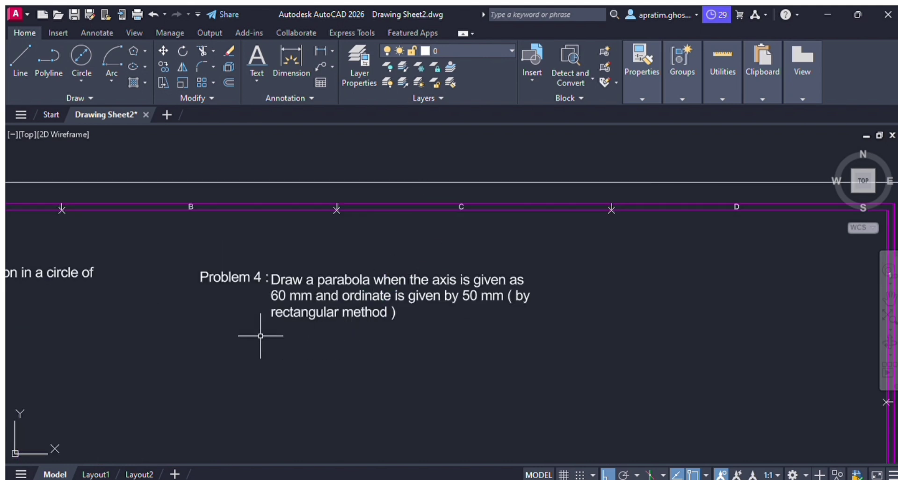
{"action": "scroll", "coordinate": [261, 335], "scroll_direction": "up", "scroll_amount": 2}
{"action": "scroll", "coordinate": [338, 320], "scroll_direction": "down", "scroll_amount": 2}
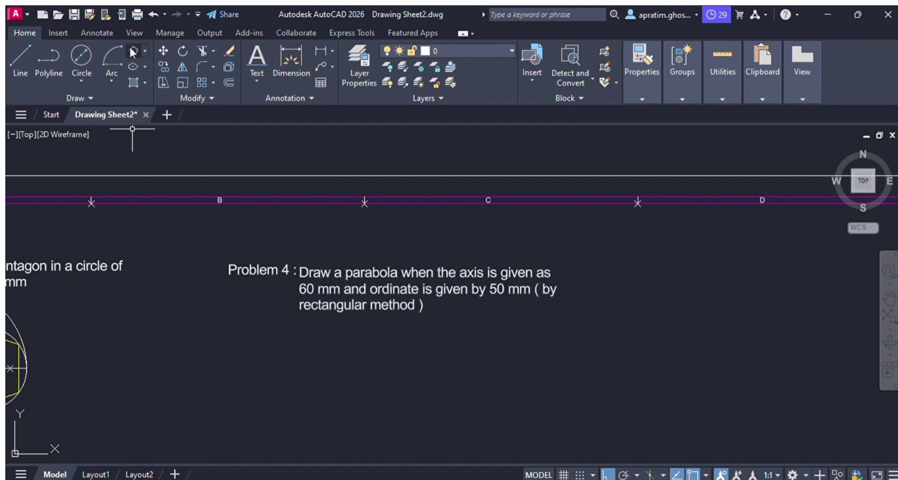
{"action": "key", "text": "F8"}
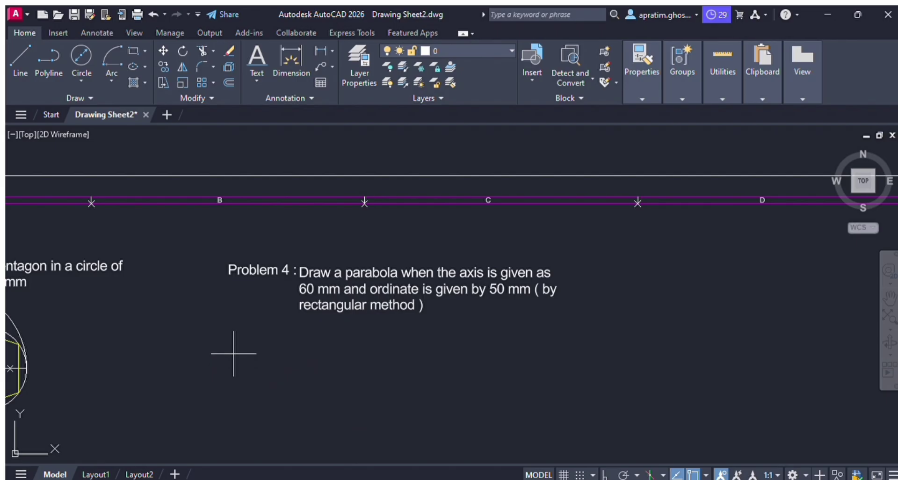
{"action": "scroll", "coordinate": [233, 364], "scroll_direction": "down", "scroll_amount": 5}
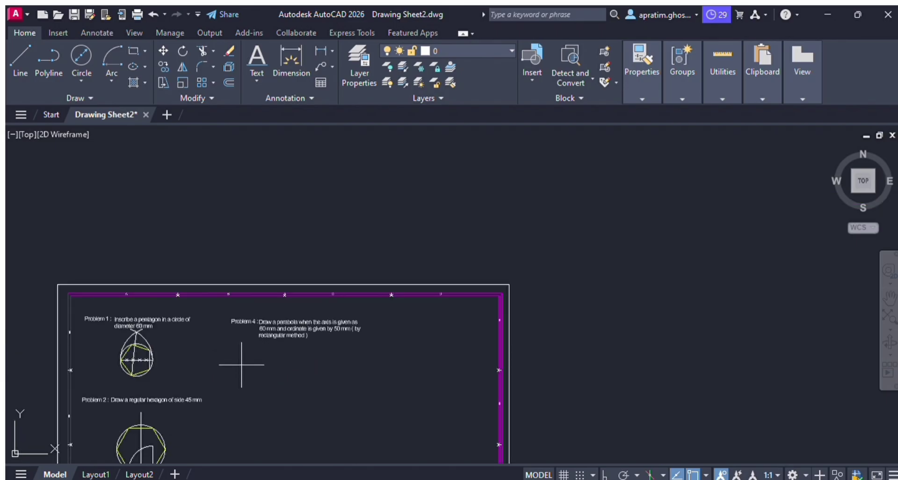
{"action": "left_click", "coordinate": [241, 365]}
{"action": "key", "text": "Escape"}
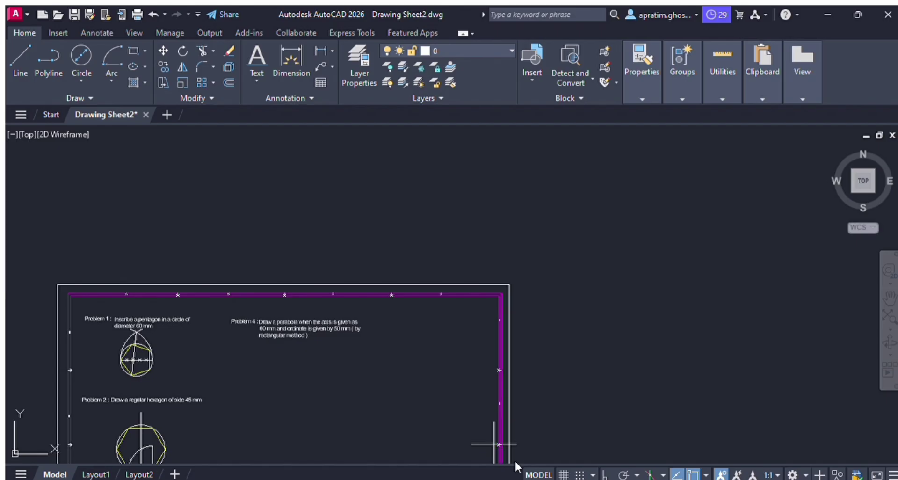
{"action": "key", "text": "Return"}
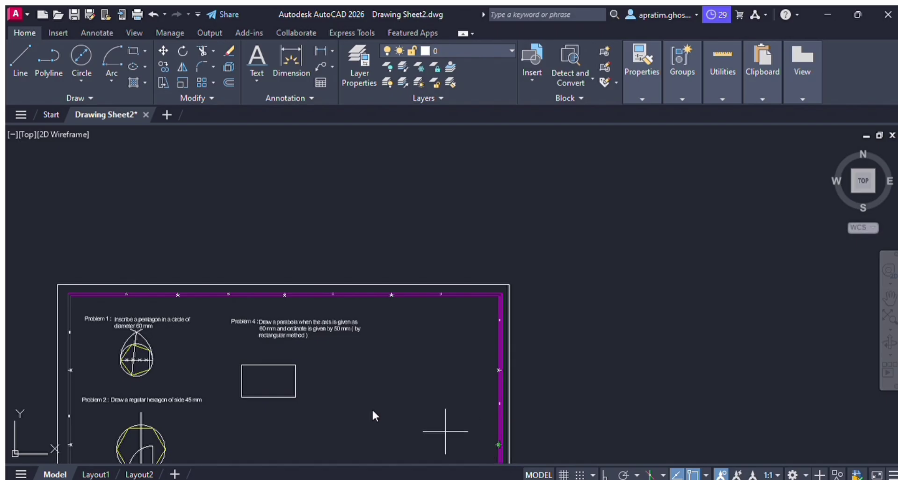
- Turn on ortho mode and move the rectangle rightward so it sits beneath the middle of the Problem 4 text
{"action": "scroll", "coordinate": [309, 380], "scroll_direction": "up", "scroll_amount": 4}
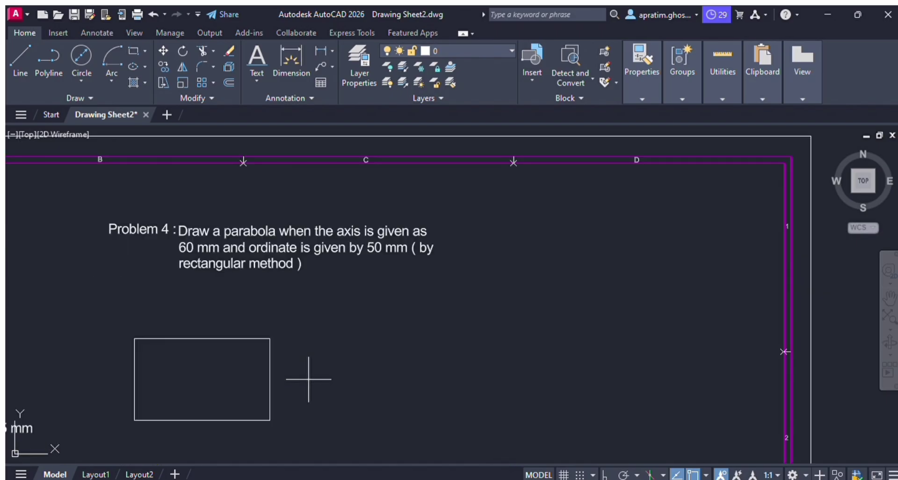
{"action": "scroll", "coordinate": [306, 377], "scroll_direction": "up", "scroll_amount": 2}
{"action": "scroll", "coordinate": [435, 326], "scroll_direction": "down", "scroll_amount": 4}
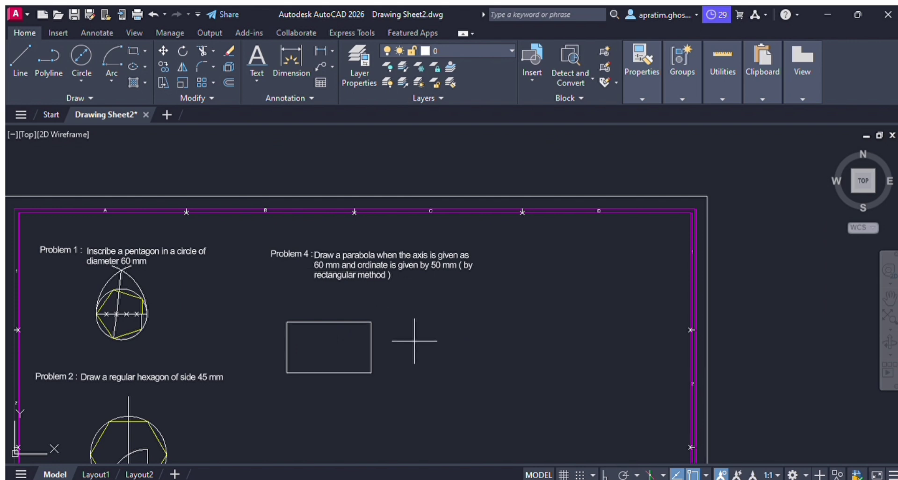
{"action": "key", "text": "F8"}
{"action": "left_click", "coordinate": [333, 322]}
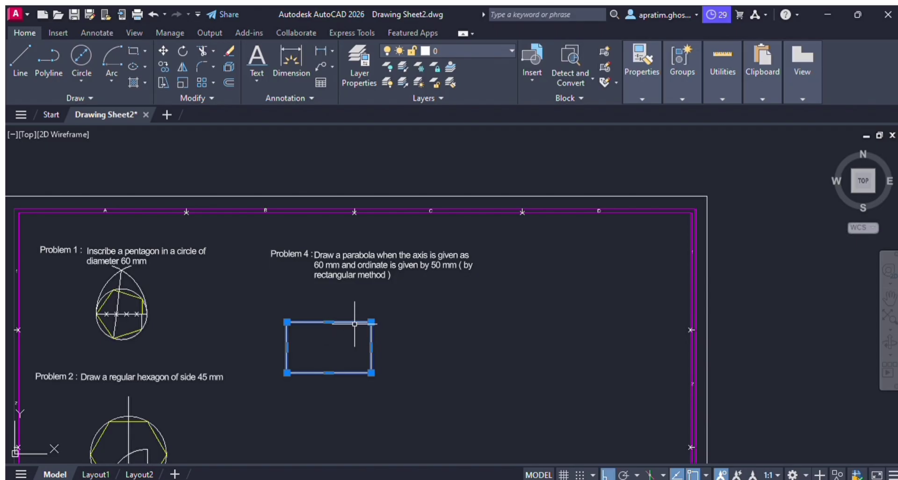
{"action": "left_click_drag", "start_coordinate": [355, 322], "coordinate": [385, 320]}
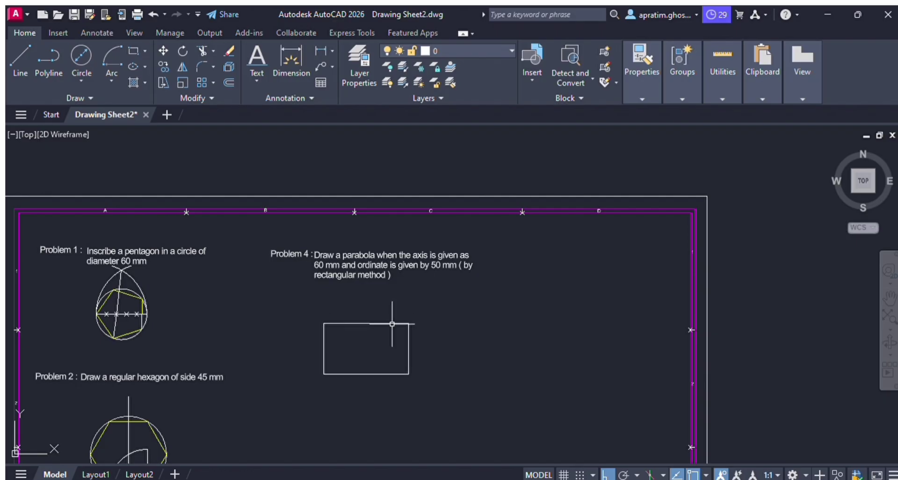
- Draw a vertical centre line from the midpoint of the rectangle's top edge to the midpoint of its bottom edge
{"action": "left_click", "coordinate": [21, 58]}
{"action": "scroll", "coordinate": [418, 353], "scroll_direction": "up", "scroll_amount": 4}
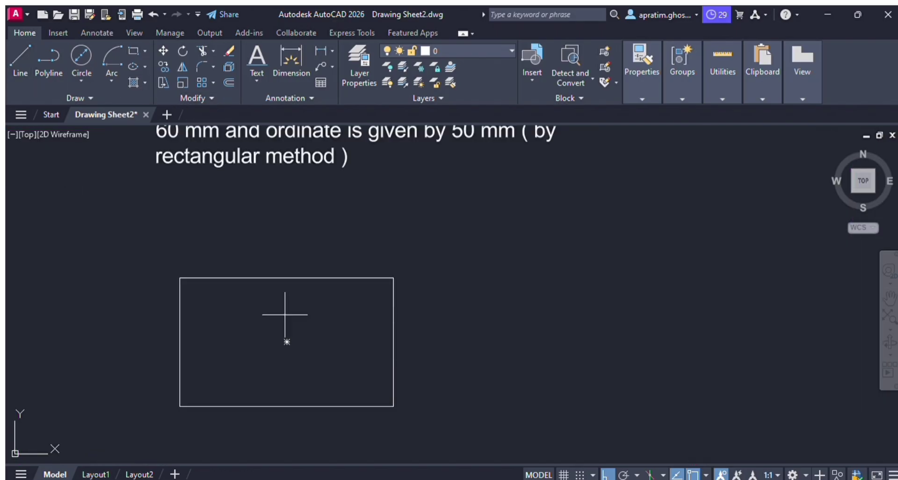
{"action": "left_click", "coordinate": [287, 277]}
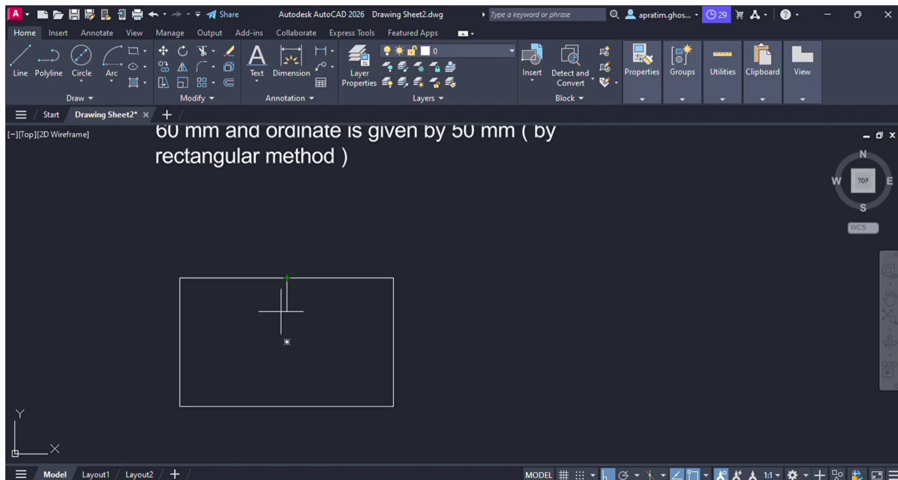
{"action": "left_click", "coordinate": [287, 406]}
{"action": "key", "text": "Return"}
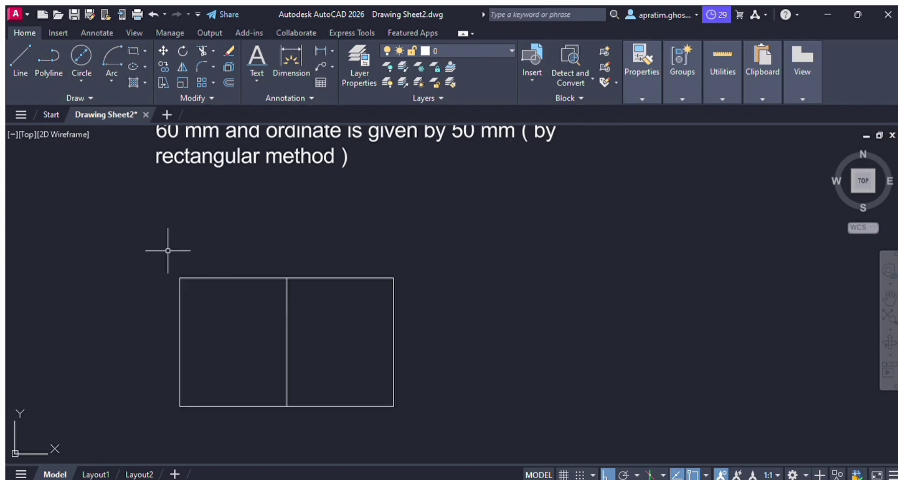
- Explode the rectangle into separate lines and select its left edge on its own
{"action": "left_click", "coordinate": [194, 280]}
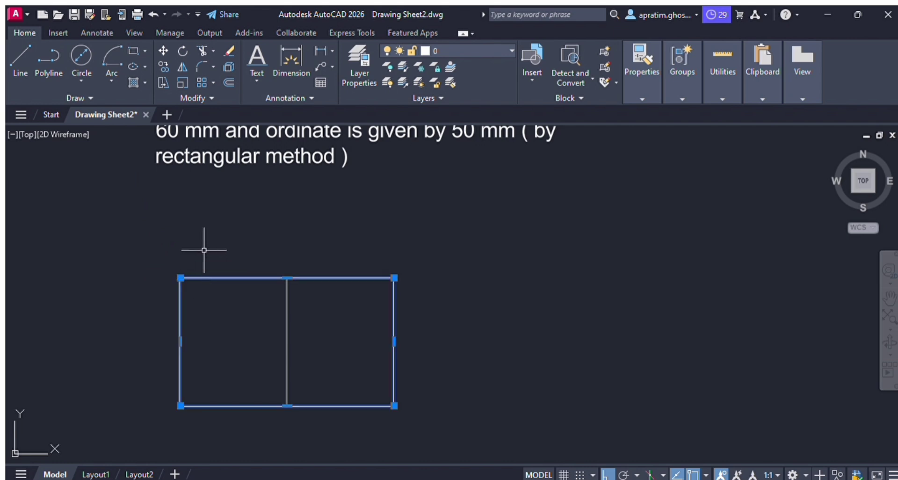
{"action": "left_click", "coordinate": [222, 63]}
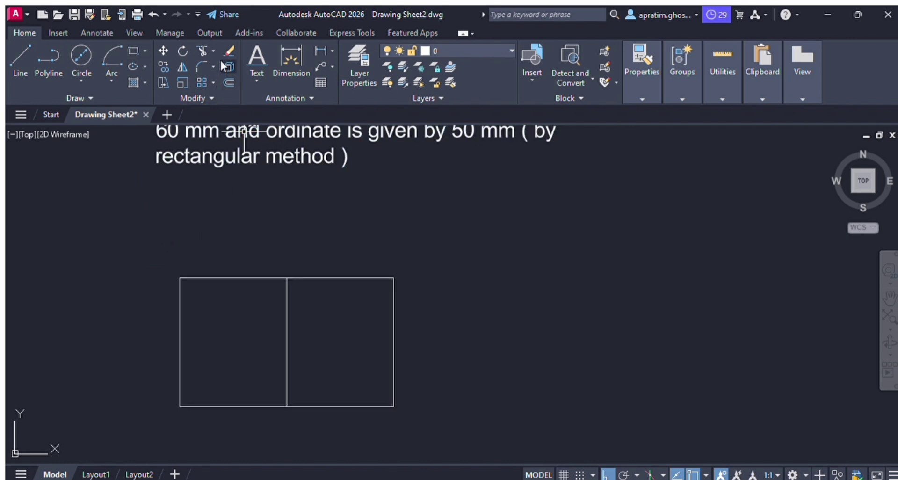
{"action": "left_click", "coordinate": [181, 305]}
{"action": "left_click", "coordinate": [129, 398]}
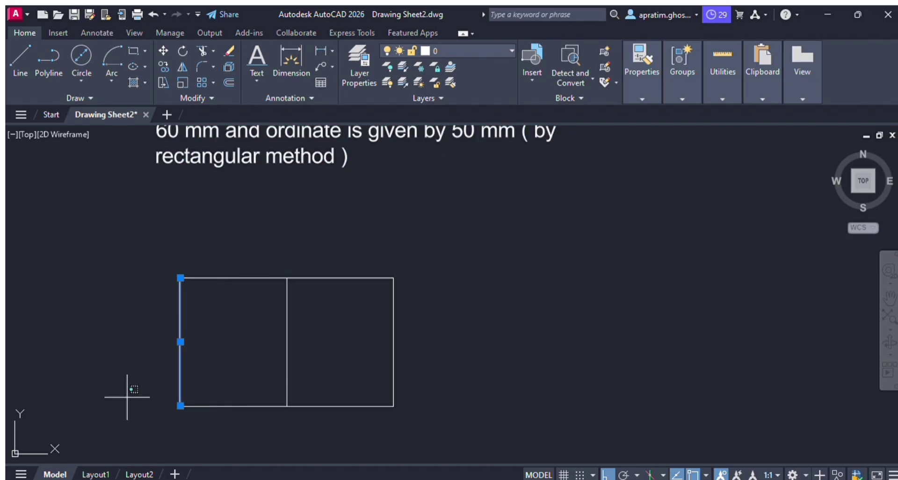
{"action": "left_click", "coordinate": [124, 379]}
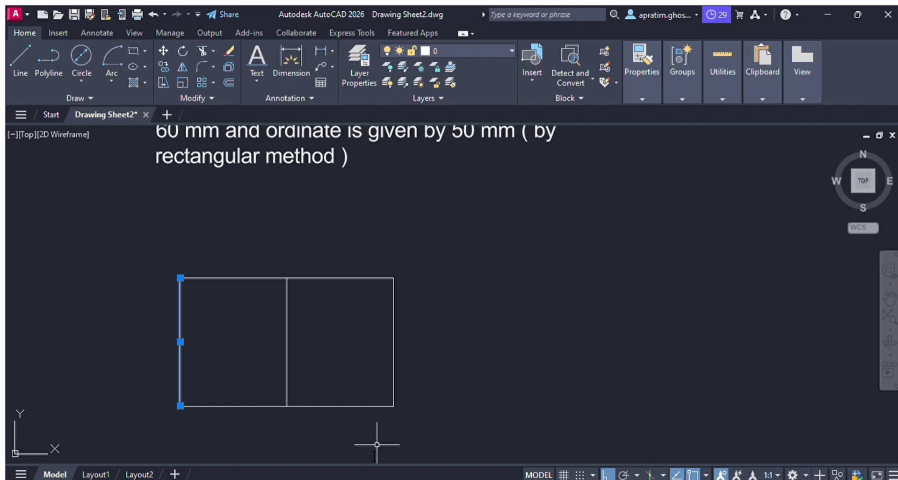
- Divide the rectangle's left edge into 5 equal parts
{"action": "key", "text": "Return"}
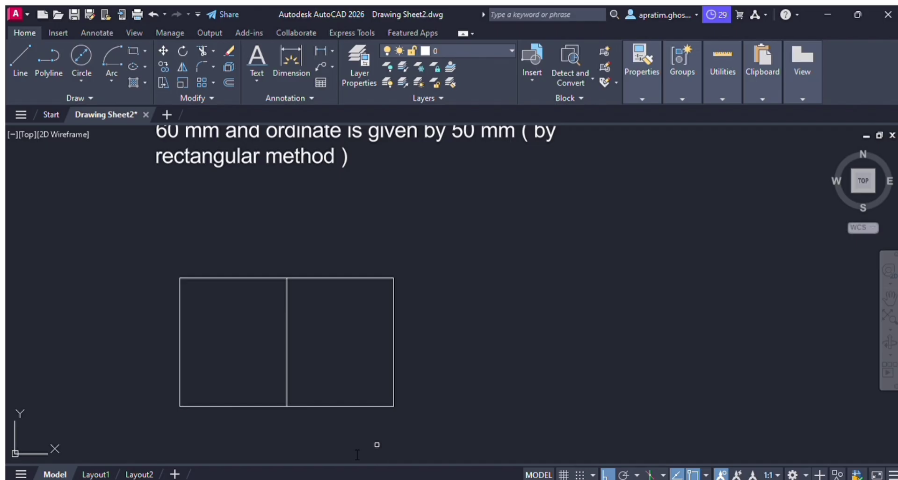
{"action": "left_click", "coordinate": [180, 363]}
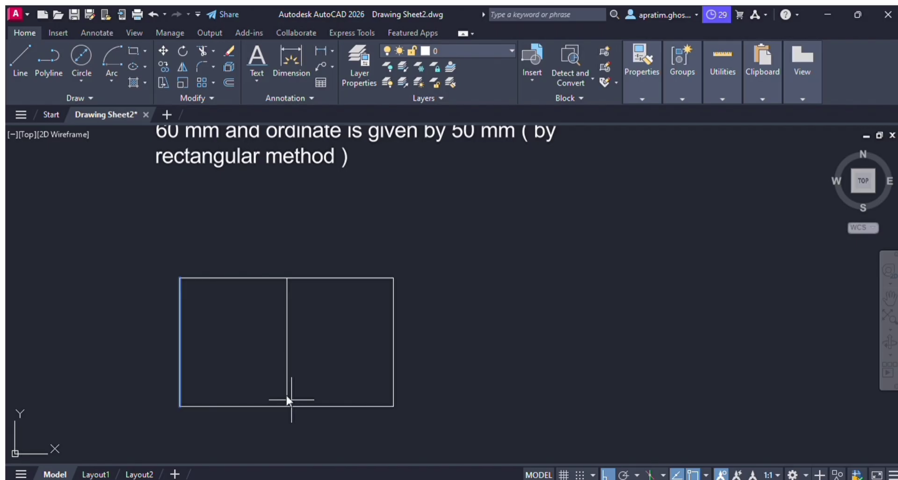
{"action": "type", "text": "5"}
{"action": "key", "text": "Return"}
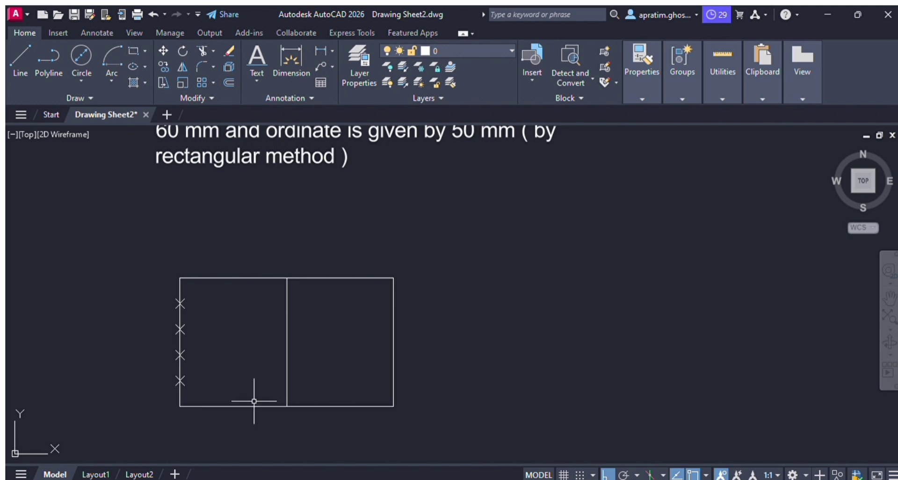
- Divide the rectangle's bottom edge into 10 equal parts
{"action": "scroll", "coordinate": [254, 401], "scroll_direction": "down", "scroll_amount": 4}
{"action": "scroll", "coordinate": [253, 391], "scroll_direction": "up", "scroll_amount": 4}
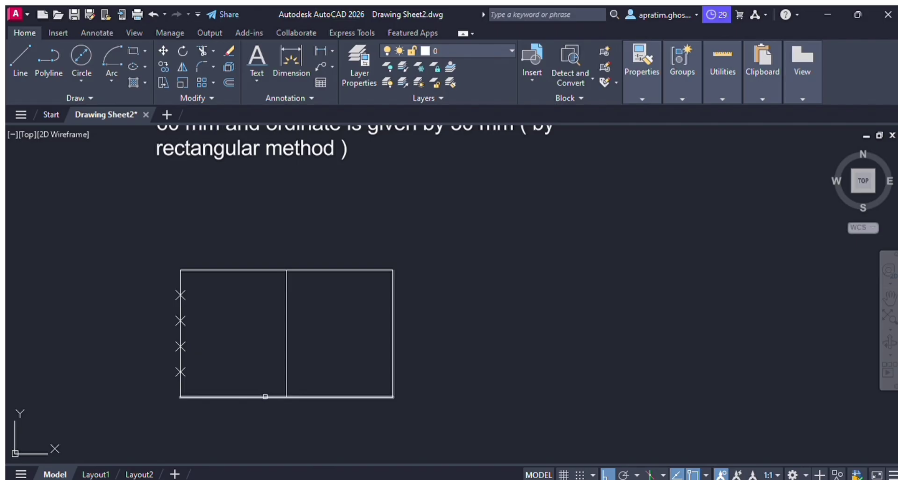
{"action": "left_click", "coordinate": [263, 397]}
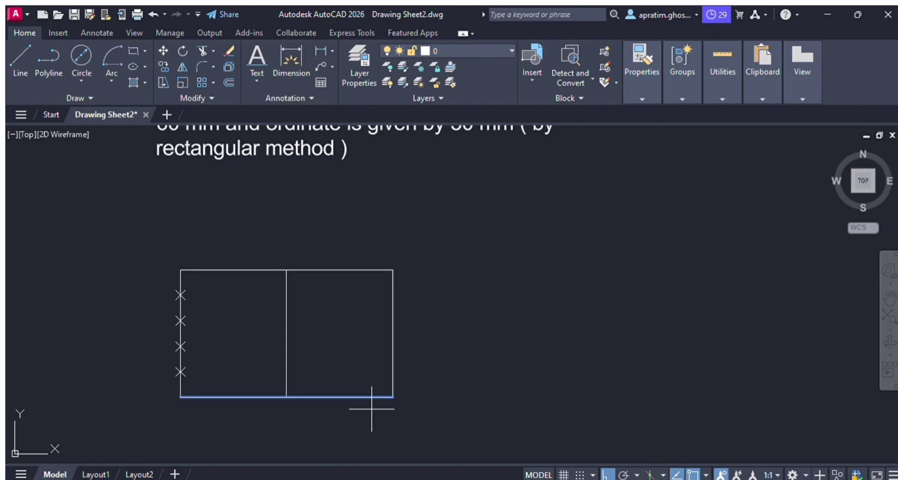
{"action": "type", "text": "10"}
{"action": "key", "text": "Return"}
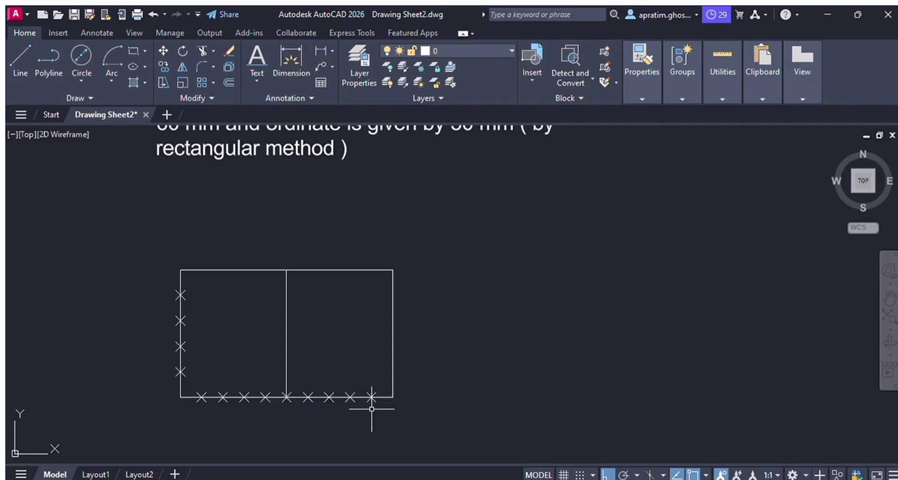
- Turn off orthogonal mode and draw lines joining the left edge's four division points to the top end of the centre line
{"action": "scroll", "coordinate": [267, 387], "scroll_direction": "up", "scroll_amount": 2}
{"action": "scroll", "coordinate": [267, 387], "scroll_direction": "down", "scroll_amount": 2}
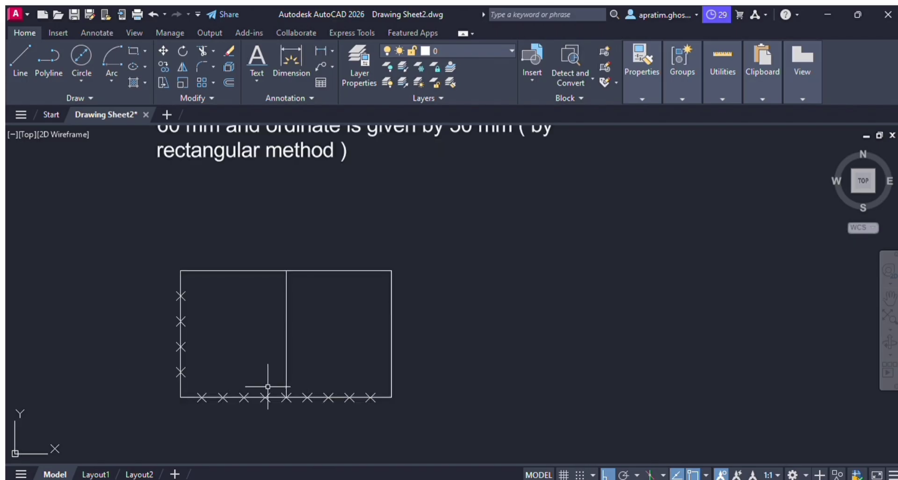
{"action": "scroll", "coordinate": [268, 387], "scroll_direction": "up", "scroll_amount": 2}
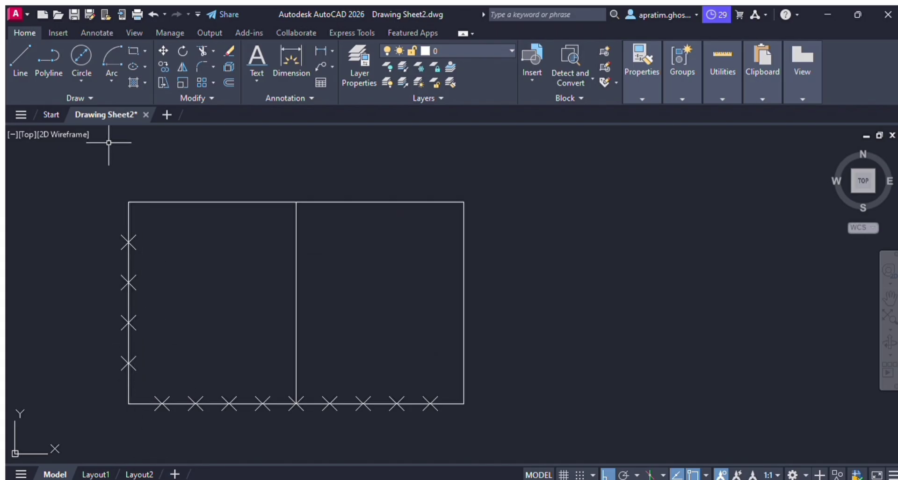
{"action": "left_click", "coordinate": [17, 56]}
{"action": "left_click", "coordinate": [129, 241]}
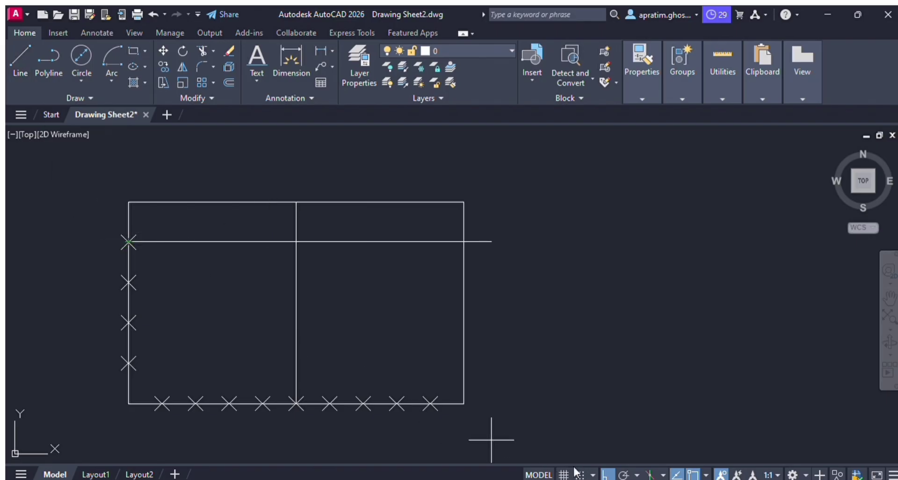
{"action": "left_click", "coordinate": [605, 474]}
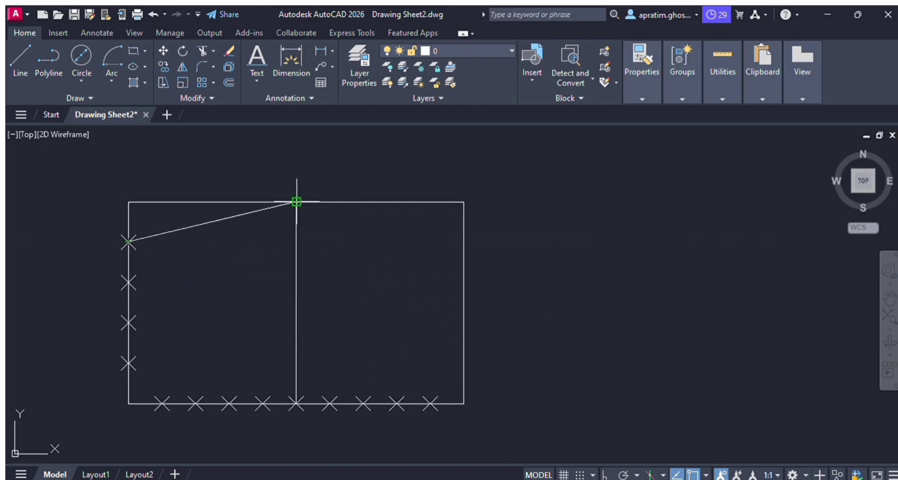
{"action": "left_click", "coordinate": [296, 202]}
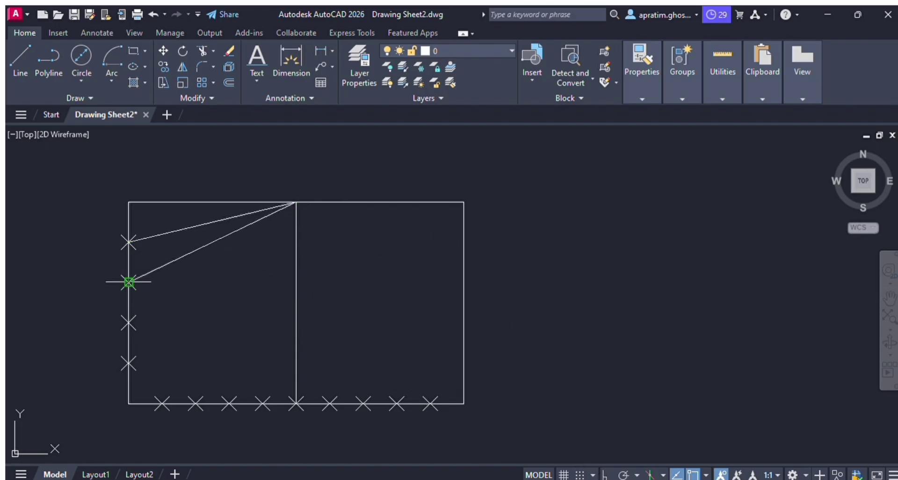
{"action": "left_click", "coordinate": [128, 282]}
{"action": "left_click", "coordinate": [129, 322]}
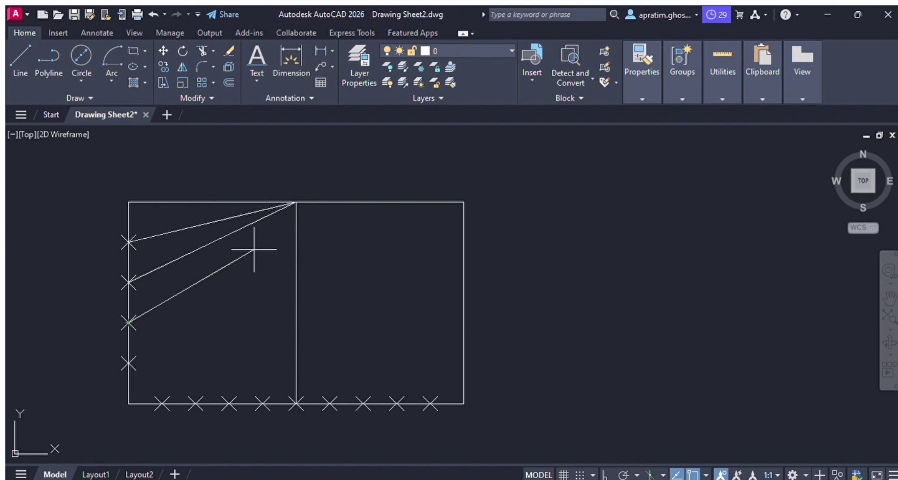
{"action": "left_click", "coordinate": [296, 201]}
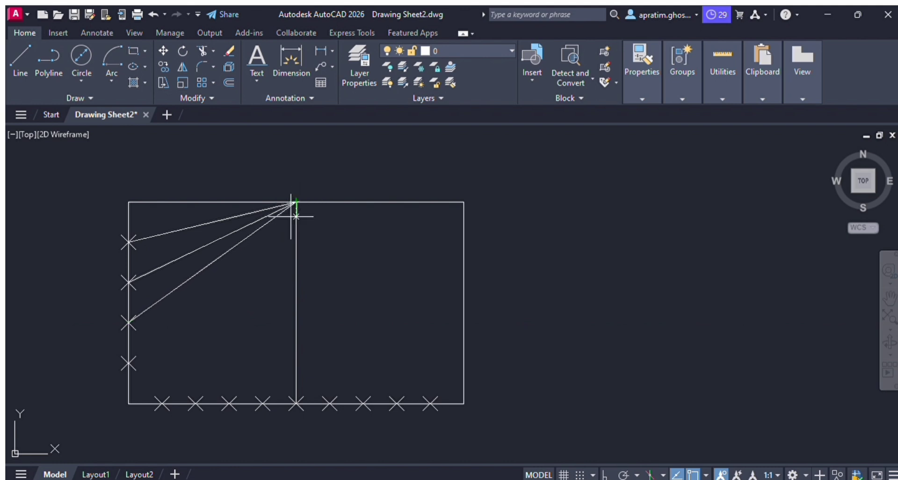
{"action": "left_click", "coordinate": [129, 363]}
{"action": "key", "text": "Return"}
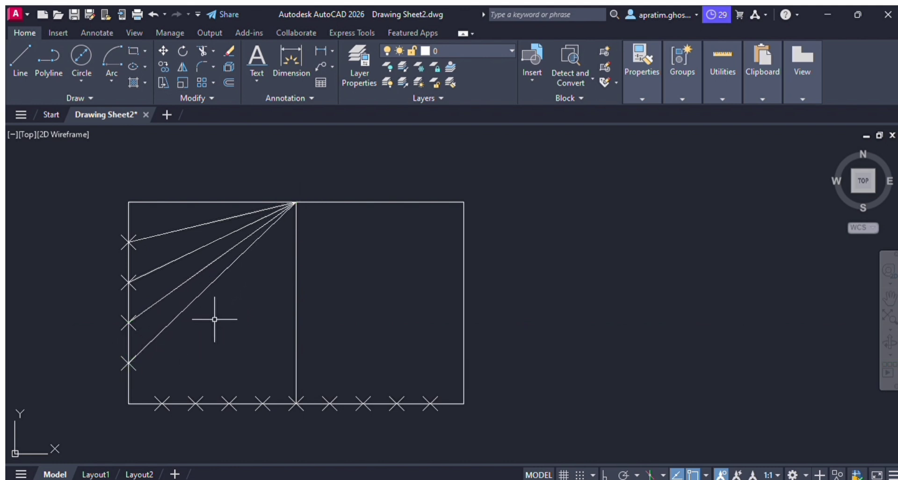
{"action": "key", "text": "Return"}
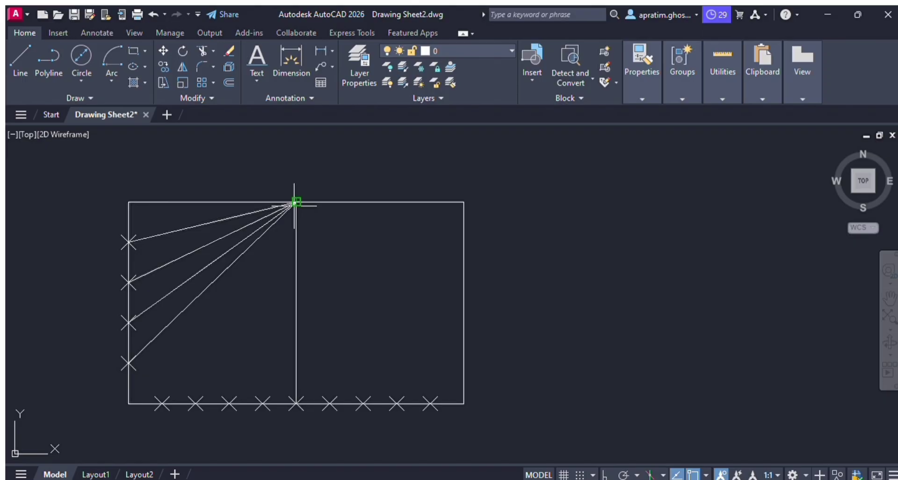
{"action": "left_click", "coordinate": [296, 202]}
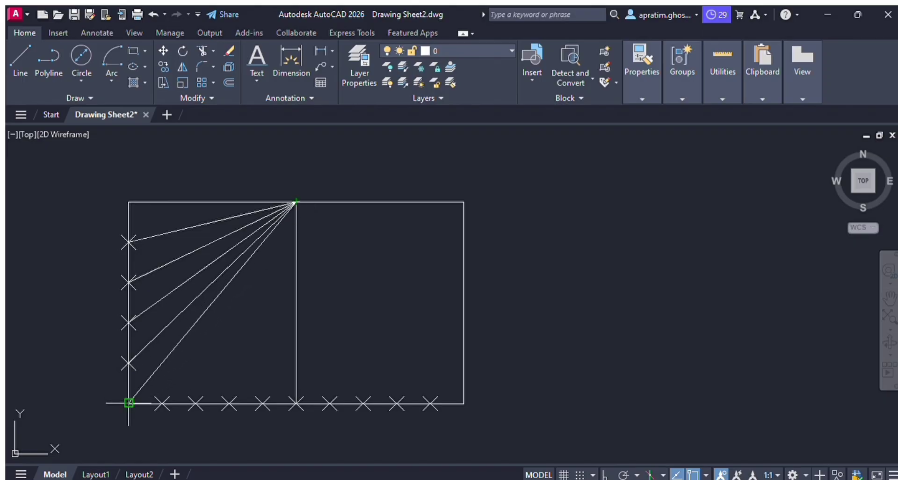
{"action": "key", "text": "Escape"}
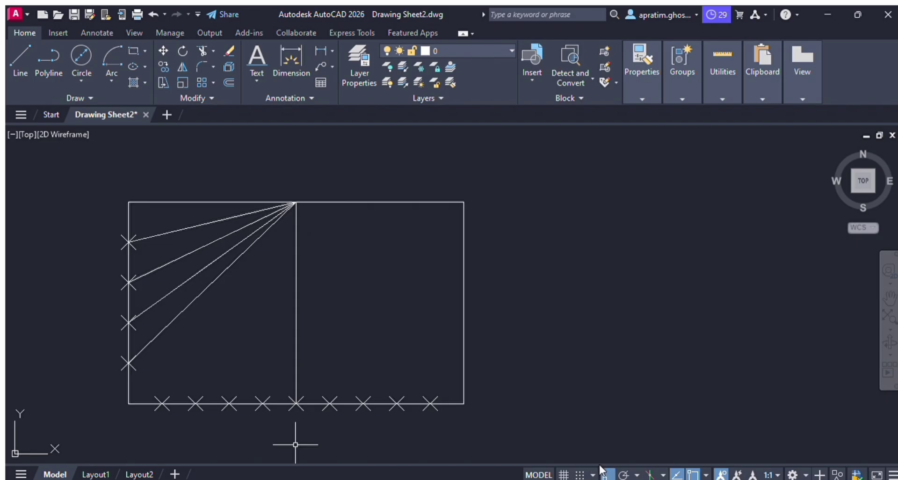
- Try to draw a vertical line up from the bottom edge's first division point, and delete that line
{"action": "left_click", "coordinate": [18, 58]}
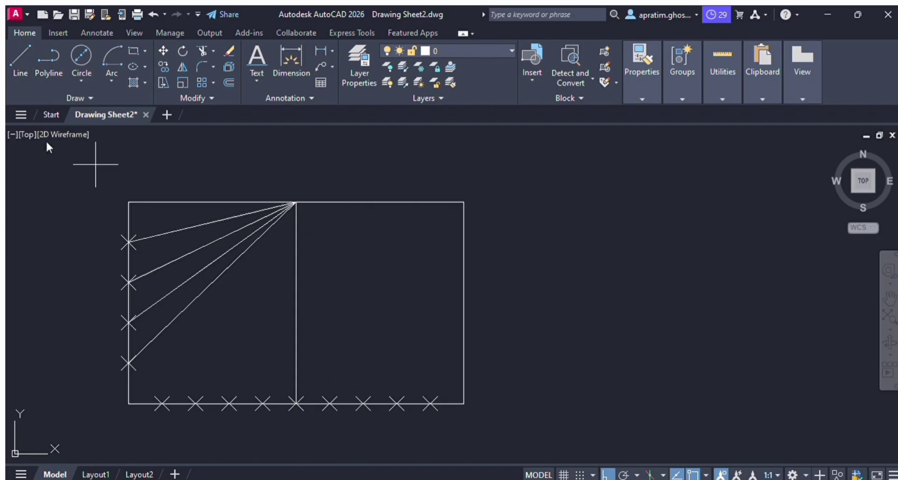
{"action": "left_click", "coordinate": [162, 403]}
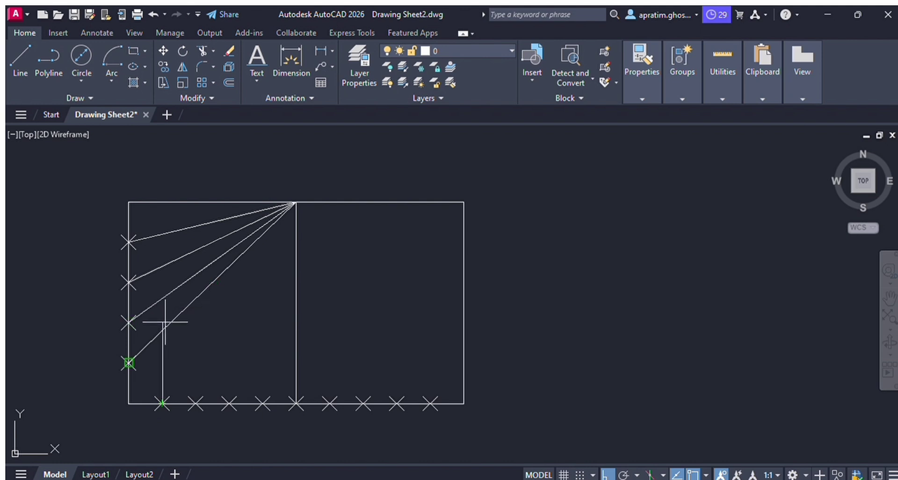
{"action": "left_click", "coordinate": [165, 322]}
{"action": "key", "text": "Return"}
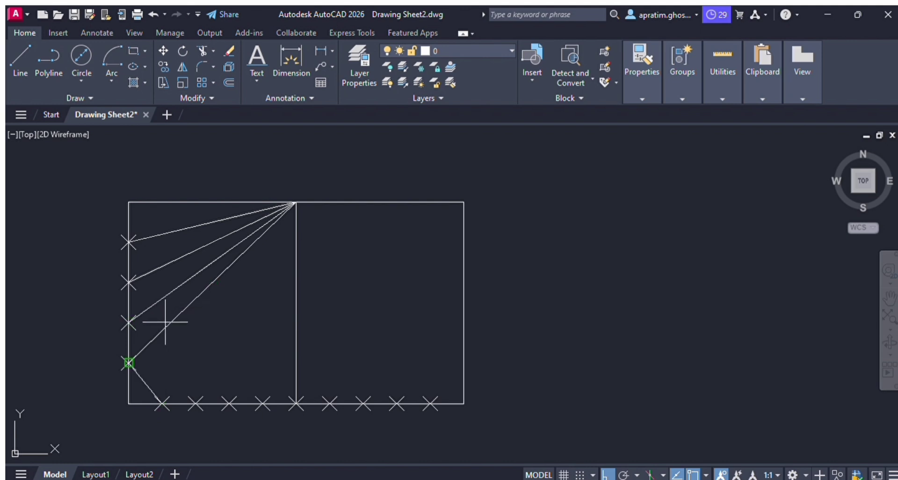
{"action": "left_click", "coordinate": [145, 383]}
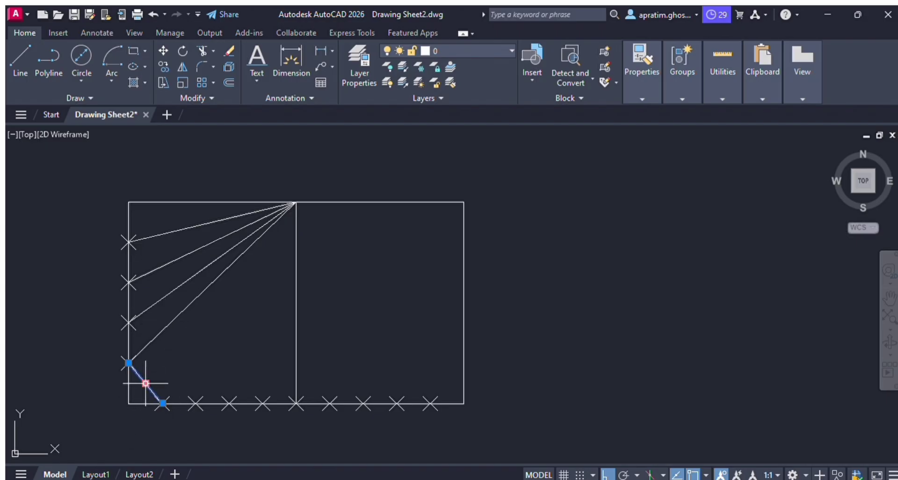
{"action": "key", "text": "Delete"}
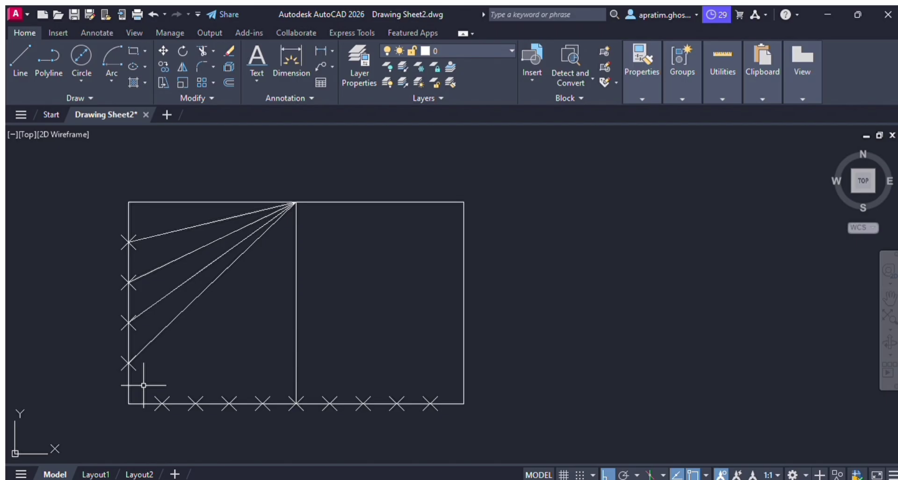
- Draw vertical lines up from the bottom edge's first and second division points, past the lowest and second-lowest slanted lines respectively
{"action": "left_click", "coordinate": [9, 56]}
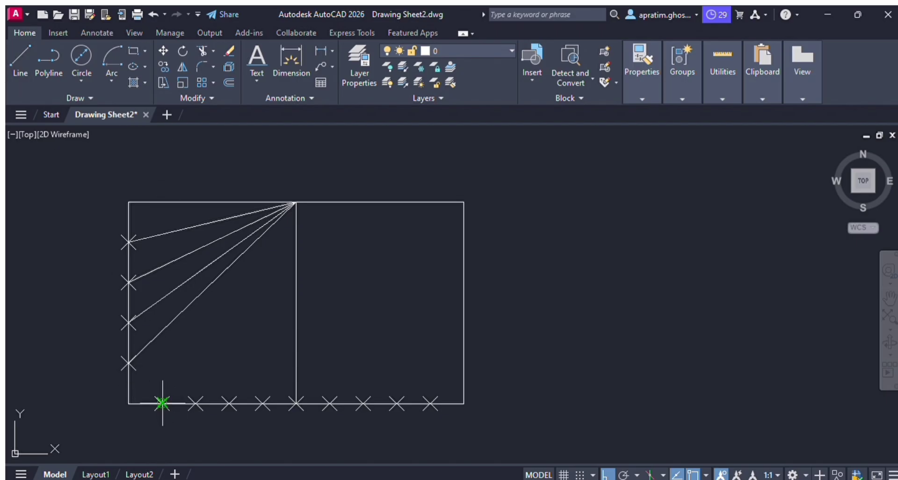
{"action": "scroll", "coordinate": [163, 403], "scroll_direction": "up", "scroll_amount": 2}
{"action": "left_click", "coordinate": [163, 403]}
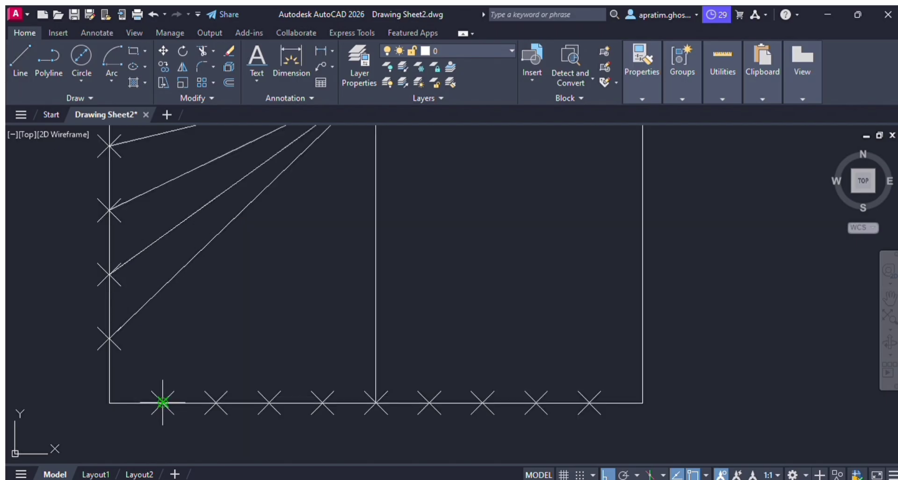
{"action": "left_click", "coordinate": [176, 258]}
{"action": "key", "text": "Escape"}
{"action": "key", "text": "Return"}
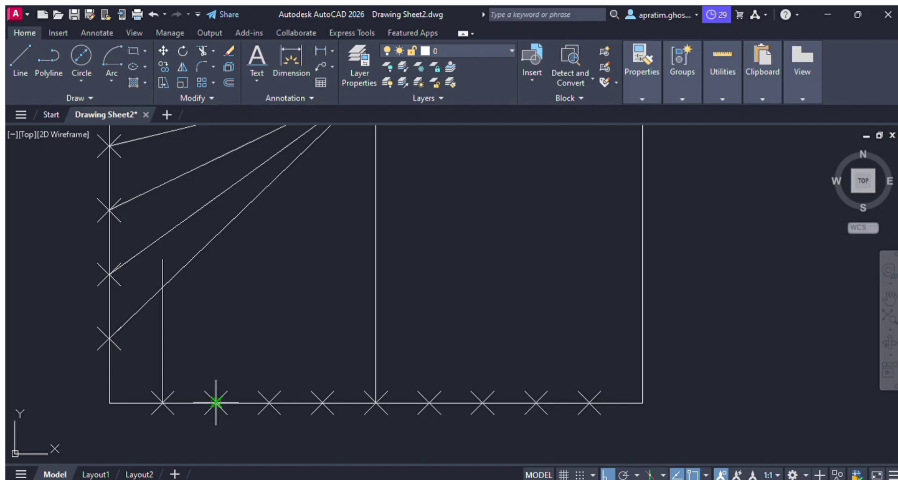
{"action": "left_click", "coordinate": [216, 403]}
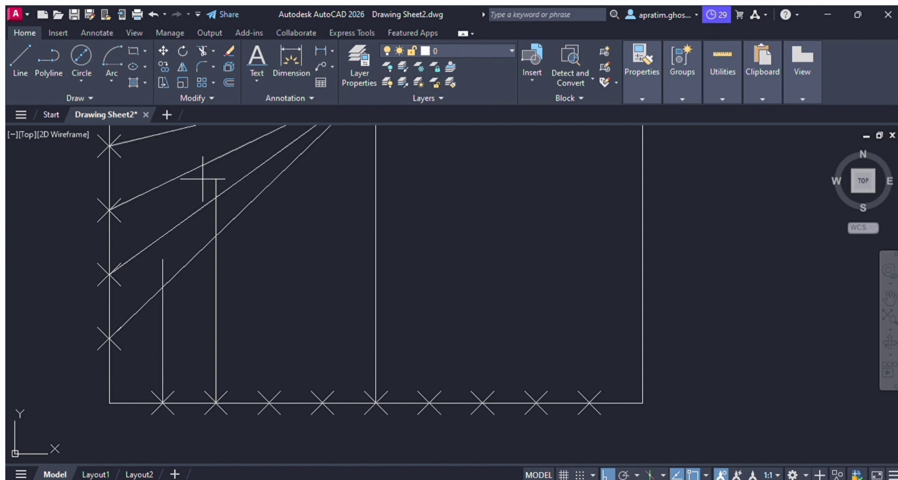
{"action": "key", "text": "Return"}
- Draw a vertical line up from the bottom edge's third division point, ending just past the second slanted line from the top
{"action": "key", "text": "Return"}
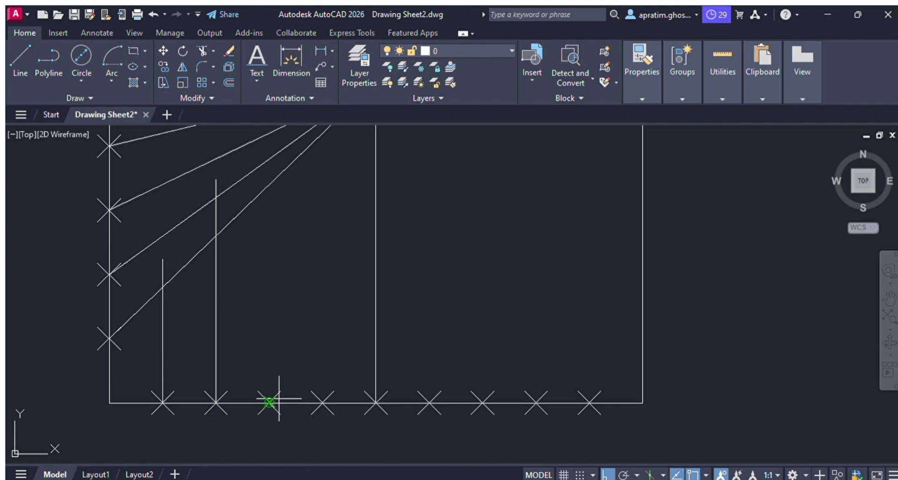
{"action": "left_click", "coordinate": [275, 403]}
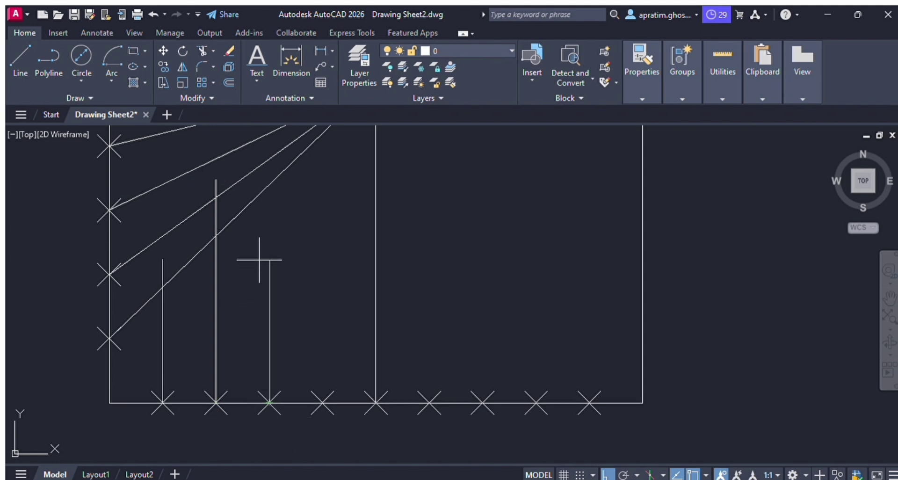
{"action": "scroll", "coordinate": [260, 255], "scroll_direction": "down", "scroll_amount": 2}
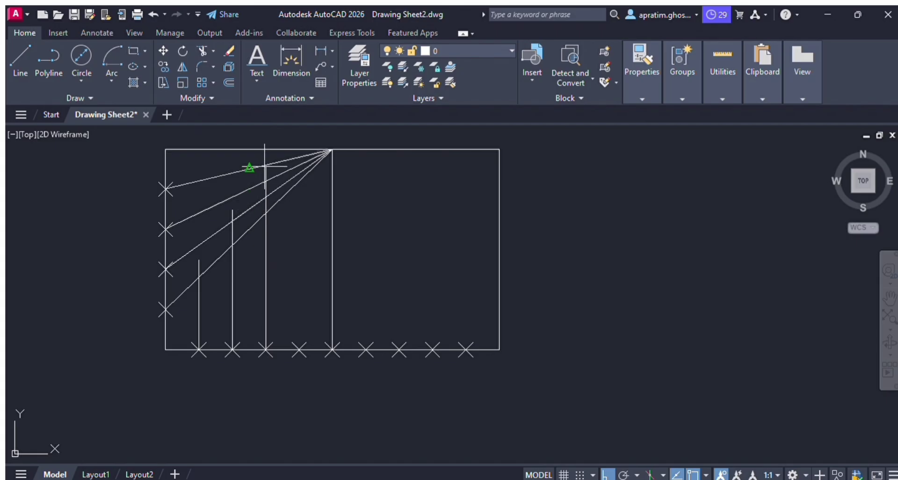
{"action": "scroll", "coordinate": [265, 167], "scroll_direction": "up", "scroll_amount": 4}
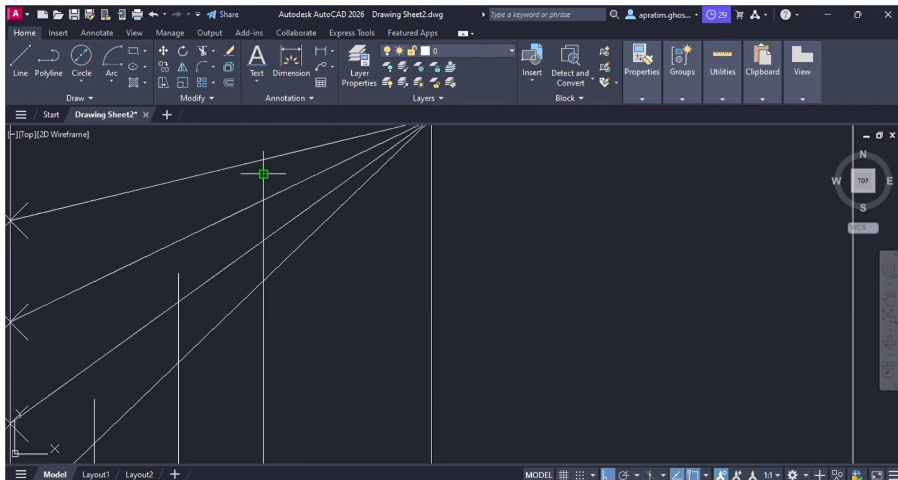
{"action": "left_click", "coordinate": [263, 174]}
{"action": "key", "text": "Return"}
{"action": "scroll", "coordinate": [267, 178], "scroll_direction": "down", "scroll_amount": 6}
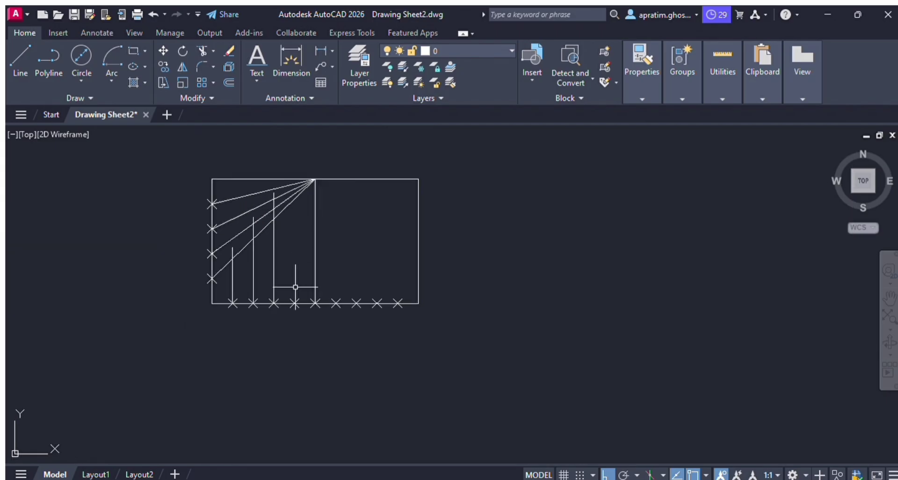
- Draw a vertical line up from the bottom edge's fourth division point, ending just above the topmost slanted line
{"action": "scroll", "coordinate": [295, 291], "scroll_direction": "up", "scroll_amount": 2}
{"action": "key", "text": "Return"}
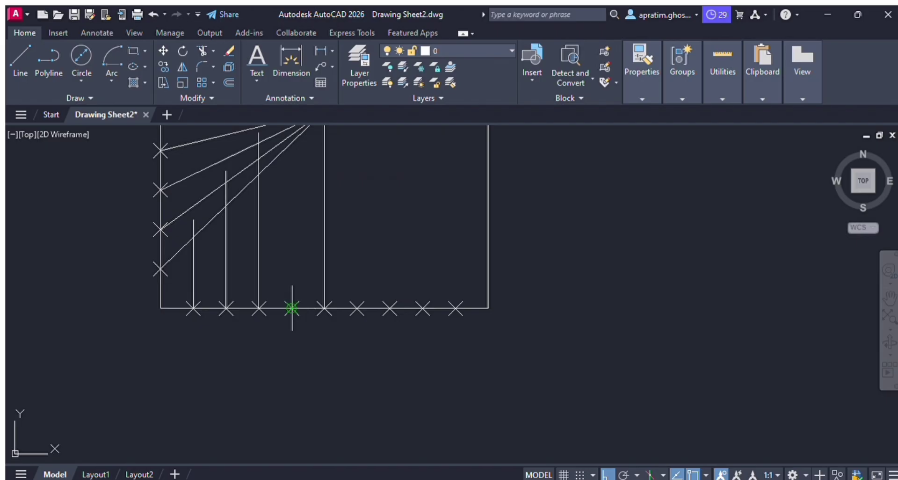
{"action": "scroll", "coordinate": [292, 308], "scroll_direction": "down", "scroll_amount": 3}
{"action": "left_click", "coordinate": [292, 308]}
{"action": "scroll", "coordinate": [311, 207], "scroll_direction": "up", "scroll_amount": 5}
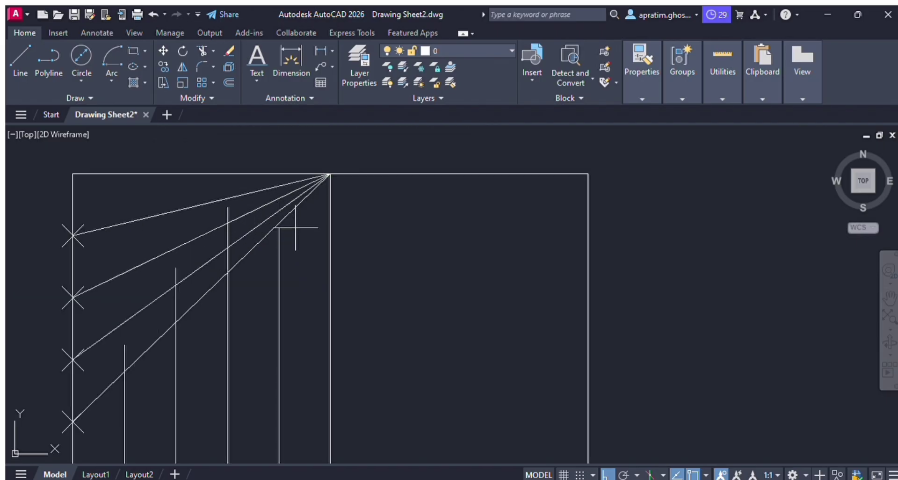
{"action": "scroll", "coordinate": [271, 176], "scroll_direction": "up", "scroll_amount": 4}
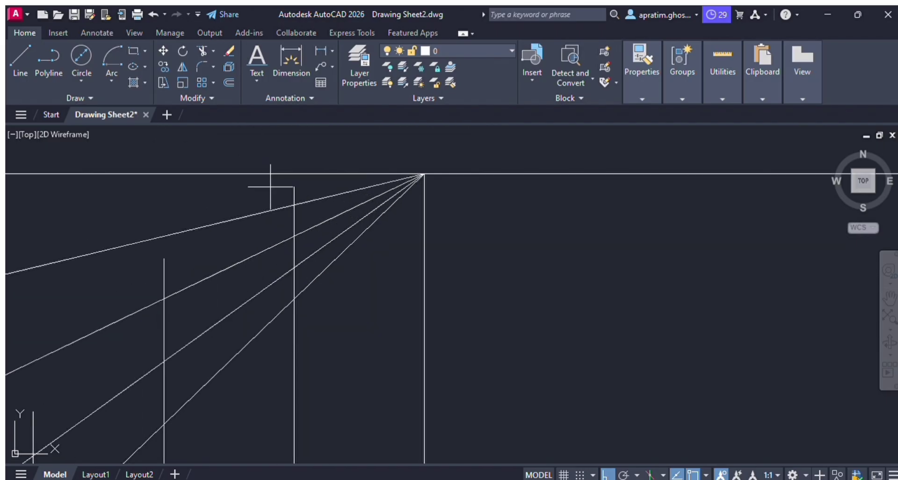
{"action": "left_click", "coordinate": [271, 187]}
{"action": "scroll", "coordinate": [271, 186], "scroll_direction": "down", "scroll_amount": 8}
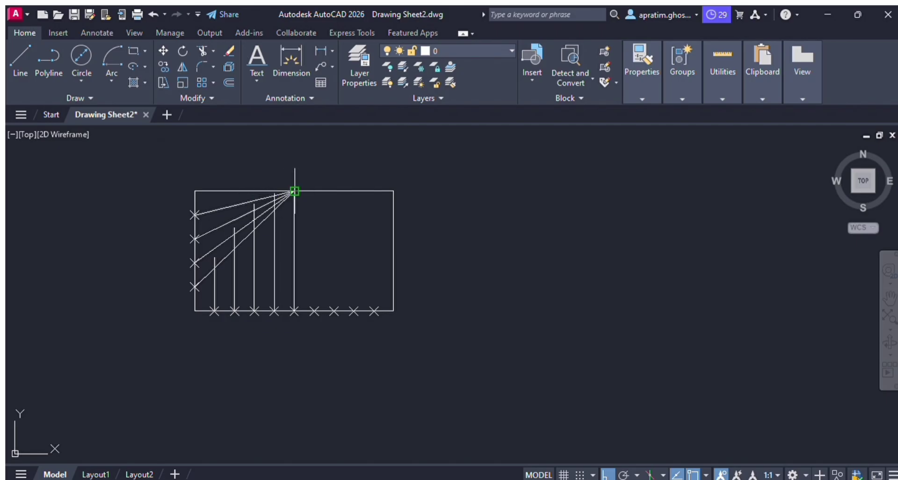
- Try to draw an elliptical arc from the centre line's top end to the fourth vertical line
{"action": "scroll", "coordinate": [295, 191], "scroll_direction": "up", "scroll_amount": 4}
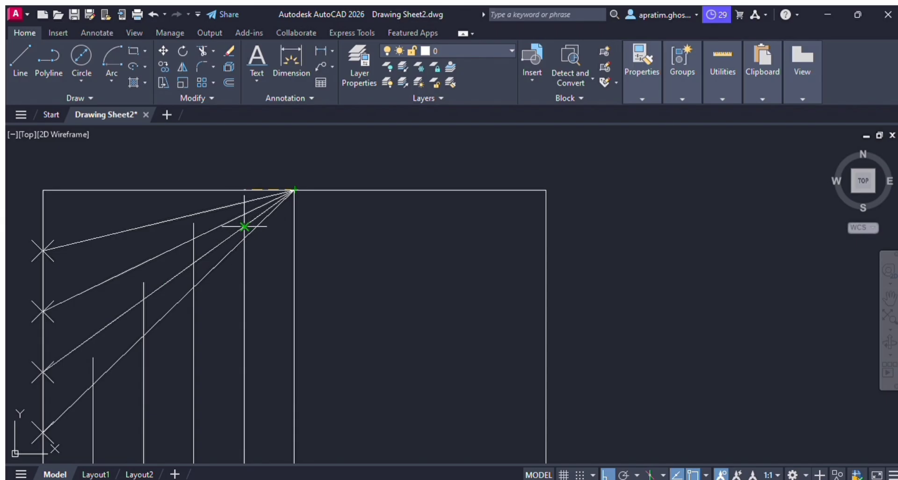
{"action": "left_click", "coordinate": [245, 202]}
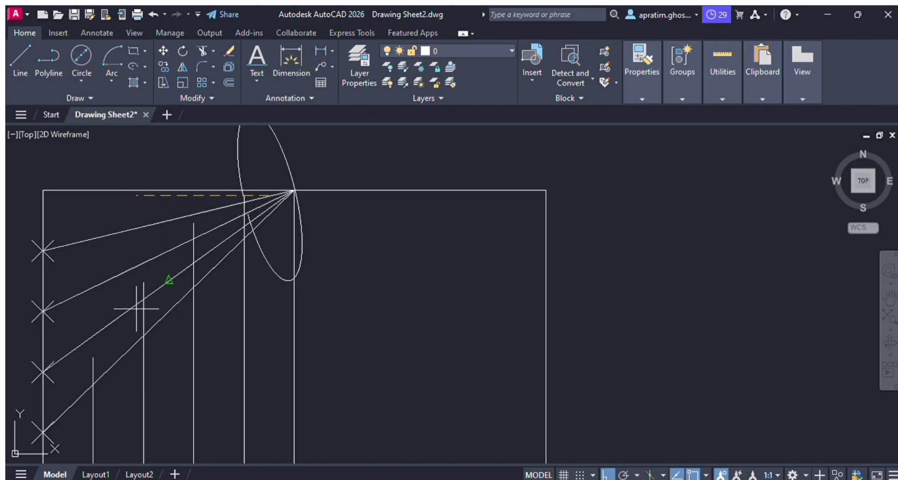
{"action": "key", "text": "Escape"}
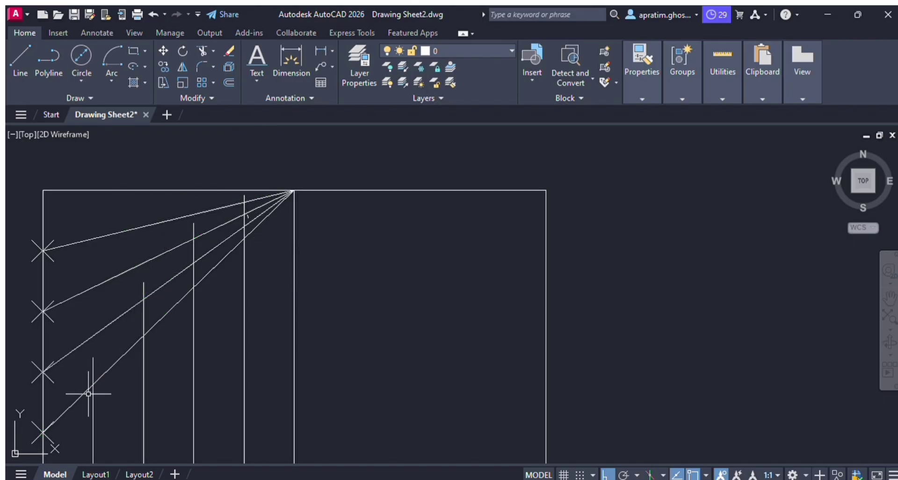
{"action": "scroll", "coordinate": [95, 387], "scroll_direction": "down", "scroll_amount": 4}
{"action": "left_click", "coordinate": [71, 433]}
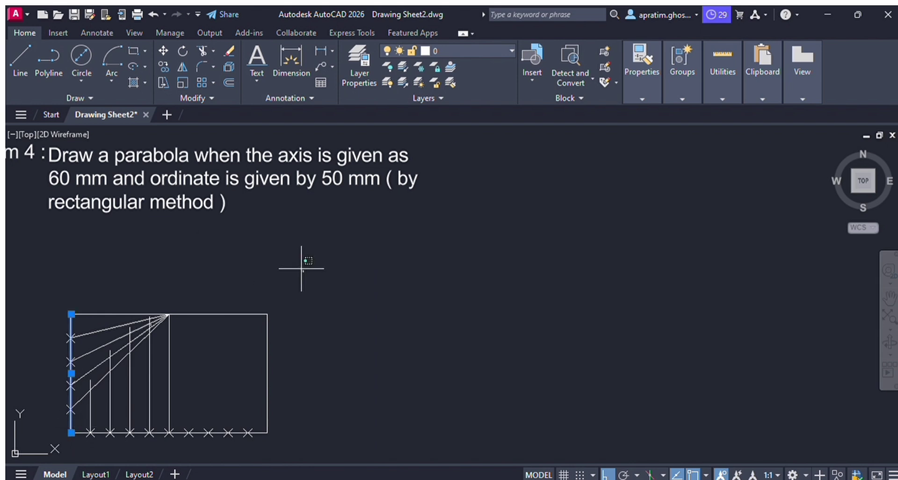
{"action": "key", "text": "Escape"}
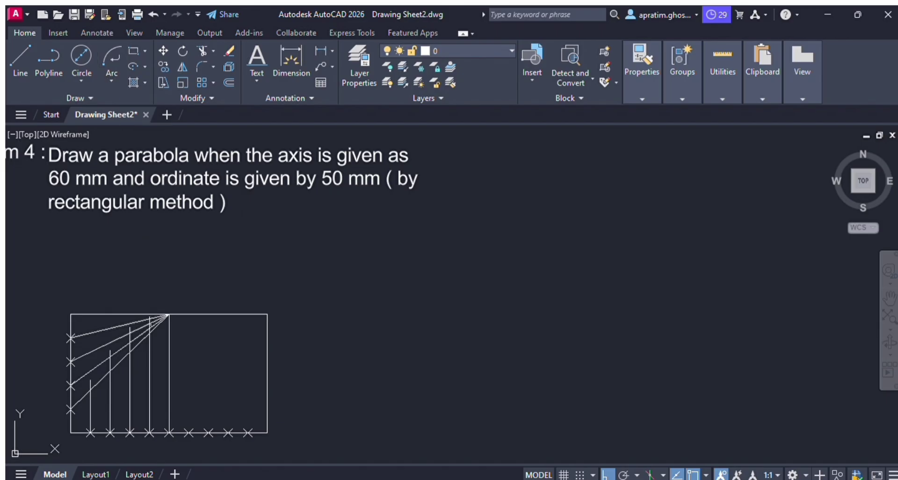
{"action": "scroll", "coordinate": [163, 326], "scroll_direction": "up", "scroll_amount": 6}
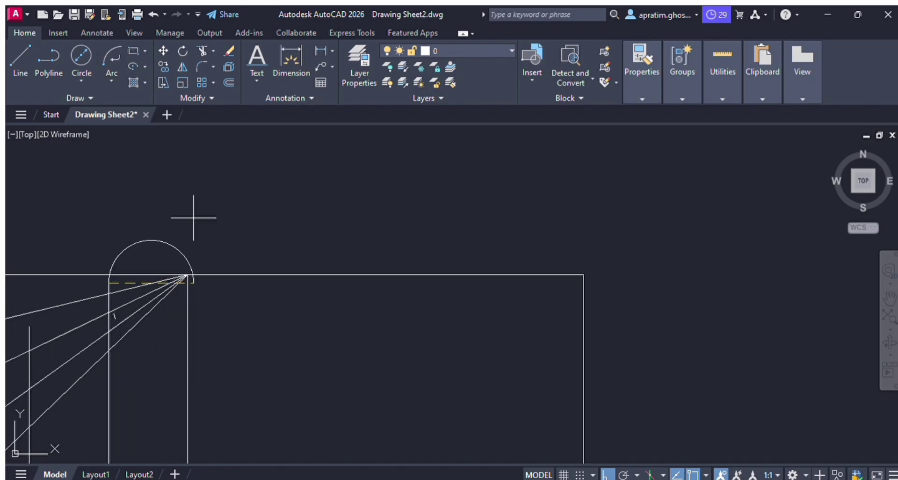
{"action": "scroll", "coordinate": [195, 211], "scroll_direction": "up", "scroll_amount": 2}
{"action": "key", "text": "Escape"}
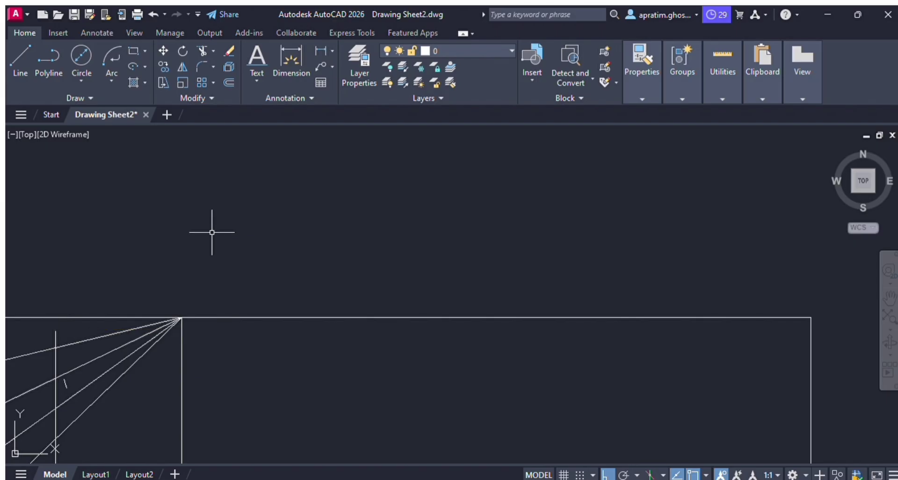
{"action": "scroll", "coordinate": [169, 359], "scroll_direction": "down", "scroll_amount": 4}
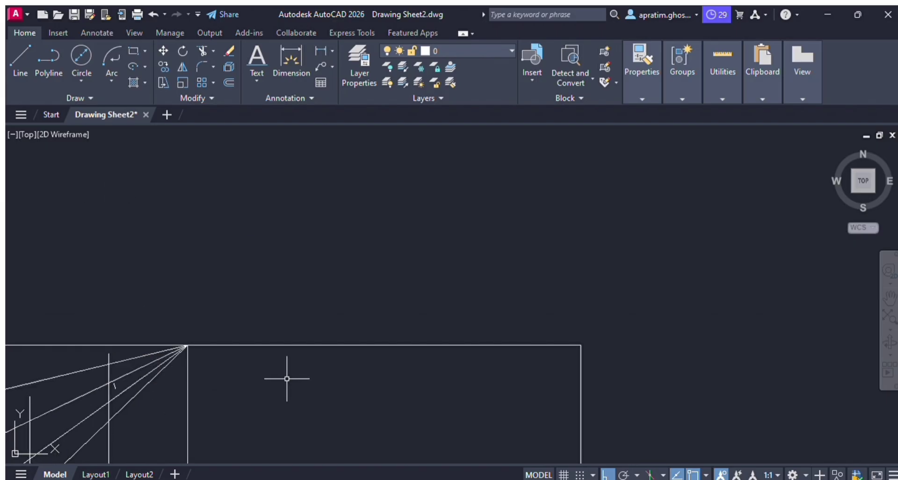
{"action": "scroll", "coordinate": [374, 197], "scroll_direction": "down", "scroll_amount": 2}
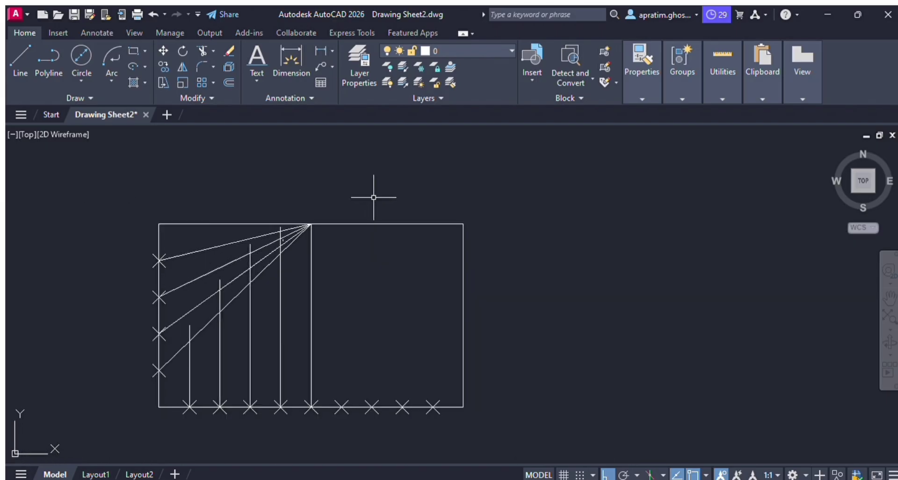
- Undo back through the stray arc and the vertical line drawn from the bottom edge's fourth division point
{"action": "key", "text": "ctrl+z"}
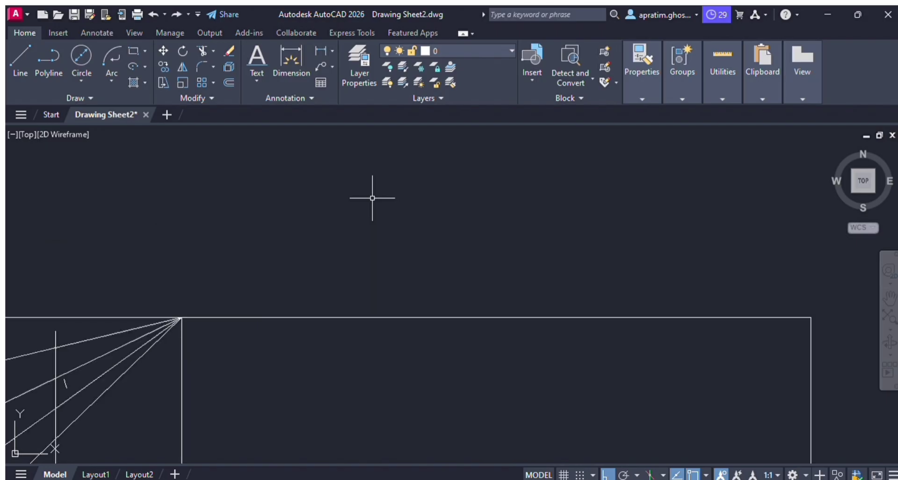
{"action": "scroll", "coordinate": [372, 198], "scroll_direction": "down", "scroll_amount": 6}
{"action": "key", "text": "ctrl+z"}
{"action": "key", "text": "ctrl+z"}
{"action": "key", "text": "ctrl+z"}
{"action": "key", "text": "ctrl+z"}
{"action": "key", "text": "ctrl+z"}
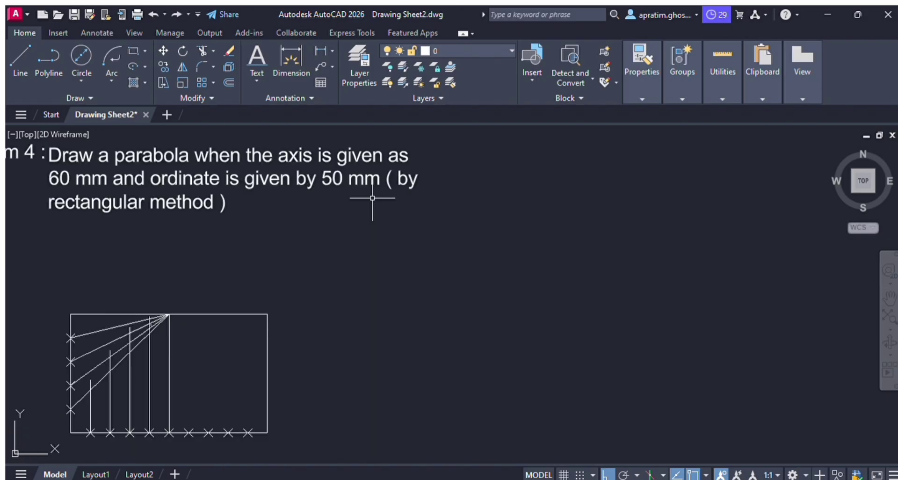
{"action": "key", "text": "ctrl+z"}
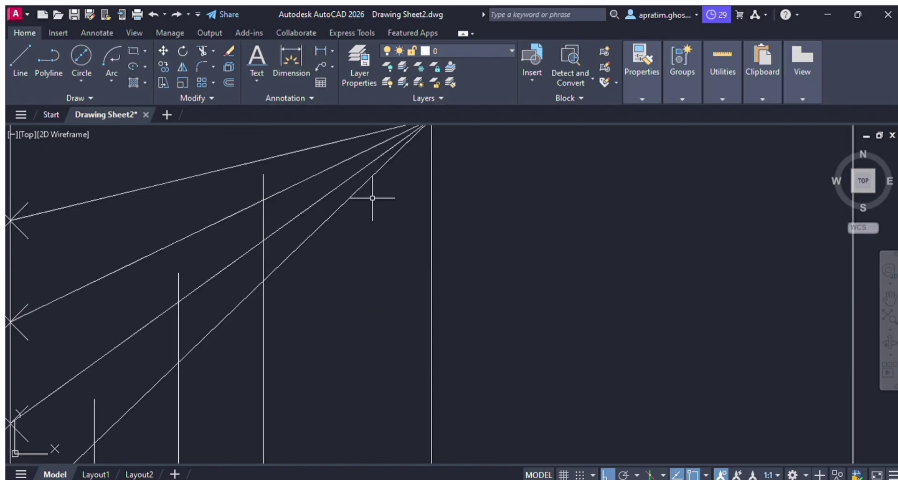
{"action": "scroll", "coordinate": [373, 198], "scroll_direction": "down", "scroll_amount": 6}
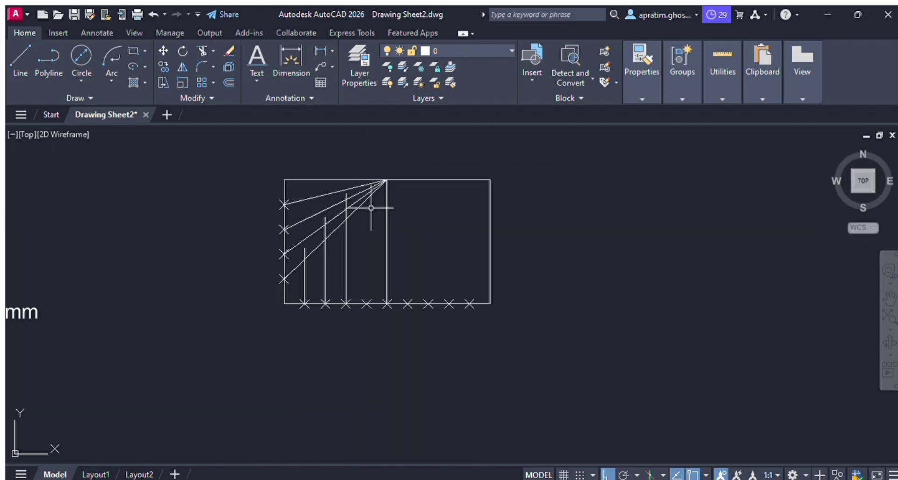
- Redraw the vertical line up from the bottom edge's fourth division point, ending just above the topmost slanted line
{"action": "left_click", "coordinate": [19, 61]}
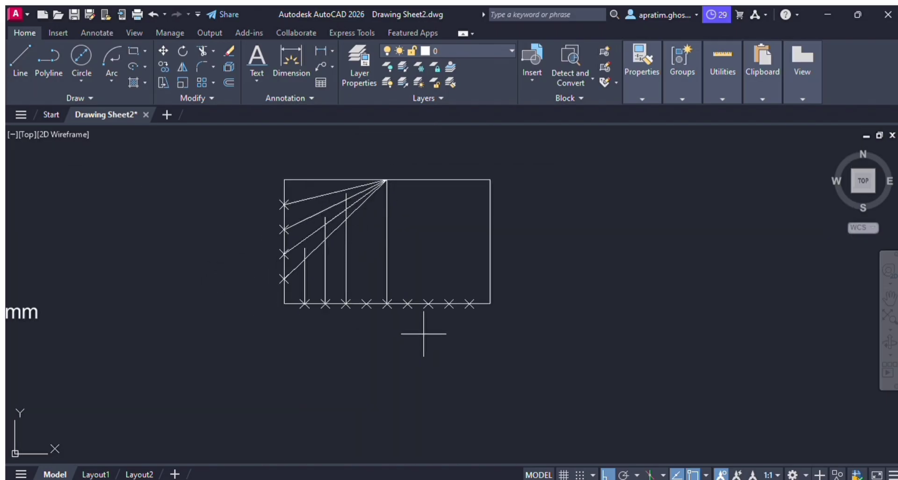
{"action": "scroll", "coordinate": [411, 381], "scroll_direction": "up", "scroll_amount": 4}
{"action": "left_click", "coordinate": [311, 287]}
{"action": "scroll", "coordinate": [310, 285], "scroll_direction": "down", "scroll_amount": 4}
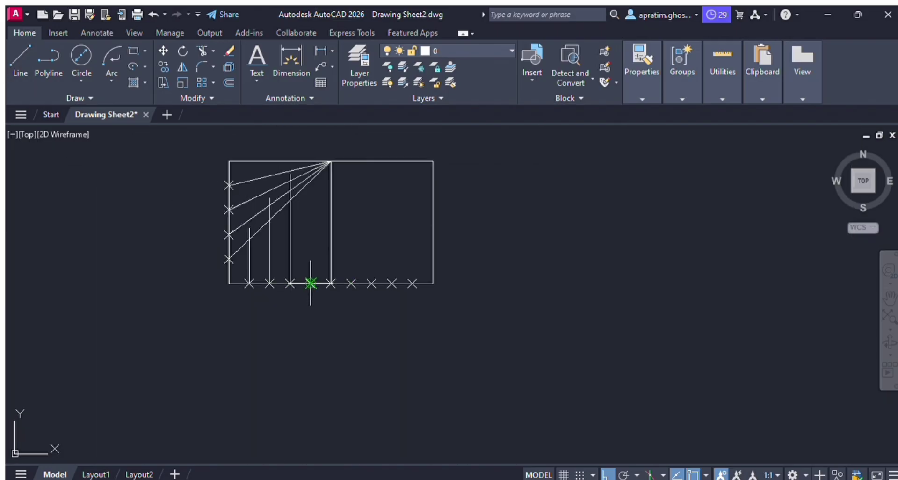
{"action": "scroll", "coordinate": [312, 155], "scroll_direction": "up", "scroll_amount": 6}
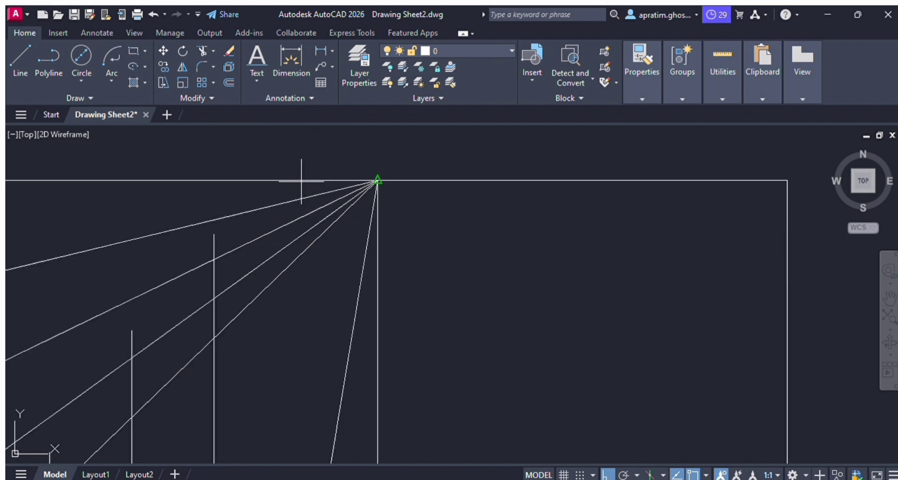
{"action": "scroll", "coordinate": [282, 189], "scroll_direction": "up", "scroll_amount": 2}
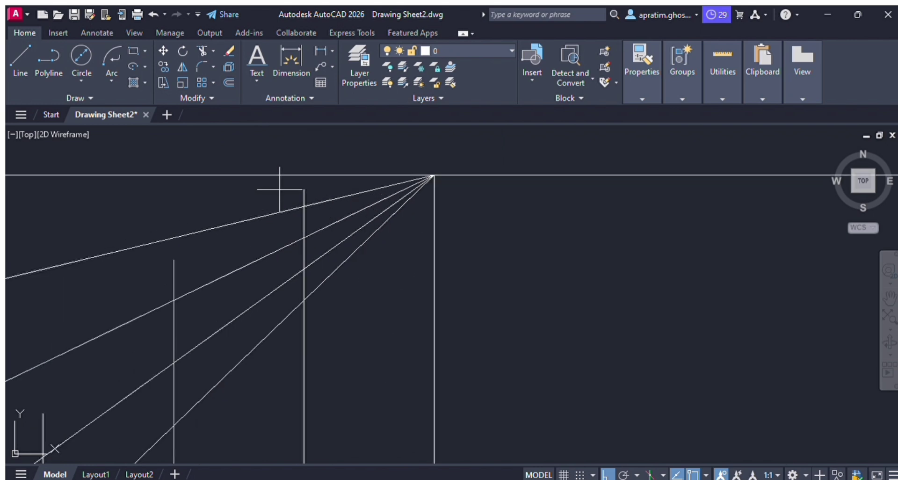
{"action": "scroll", "coordinate": [263, 155], "scroll_direction": "down", "scroll_amount": 2}
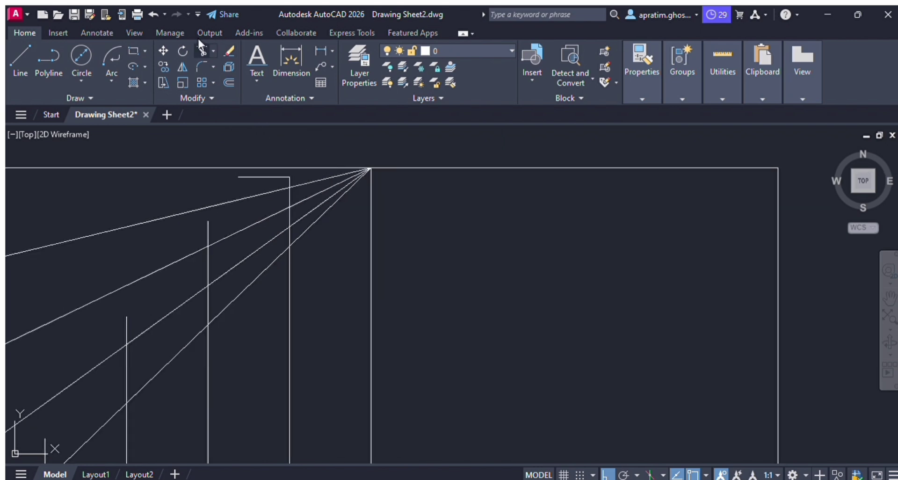
- Trim the first and second vertical lines where they overshoot the lowest and second-lowest slanted lines respectively
{"action": "scroll", "coordinate": [281, 213], "scroll_direction": "down", "scroll_amount": 5}
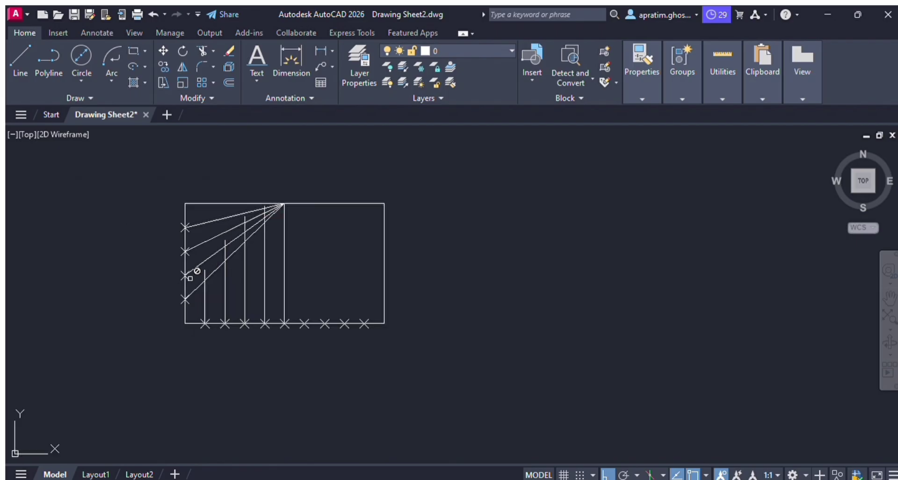
{"action": "scroll", "coordinate": [197, 273], "scroll_direction": "up", "scroll_amount": 5}
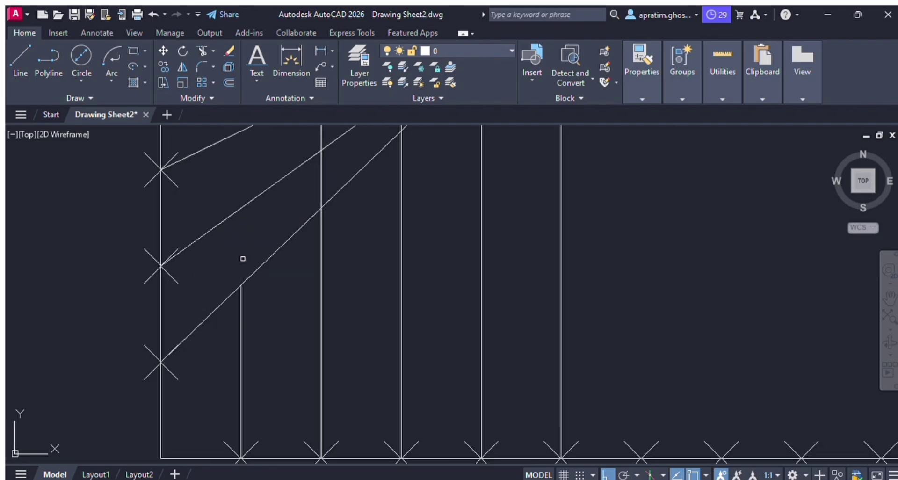
{"action": "scroll", "coordinate": [337, 211], "scroll_direction": "down", "scroll_amount": 4}
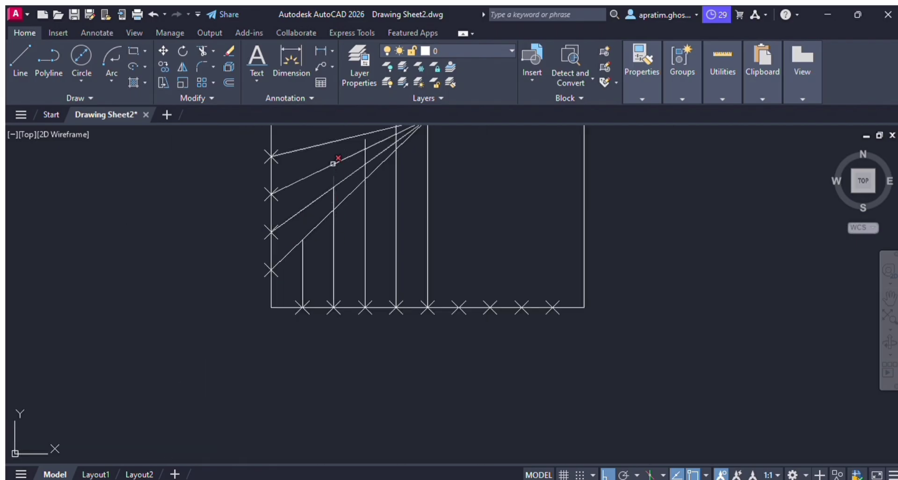
{"action": "scroll", "coordinate": [337, 157], "scroll_direction": "up", "scroll_amount": 4}
{"action": "left_click", "coordinate": [334, 168]}
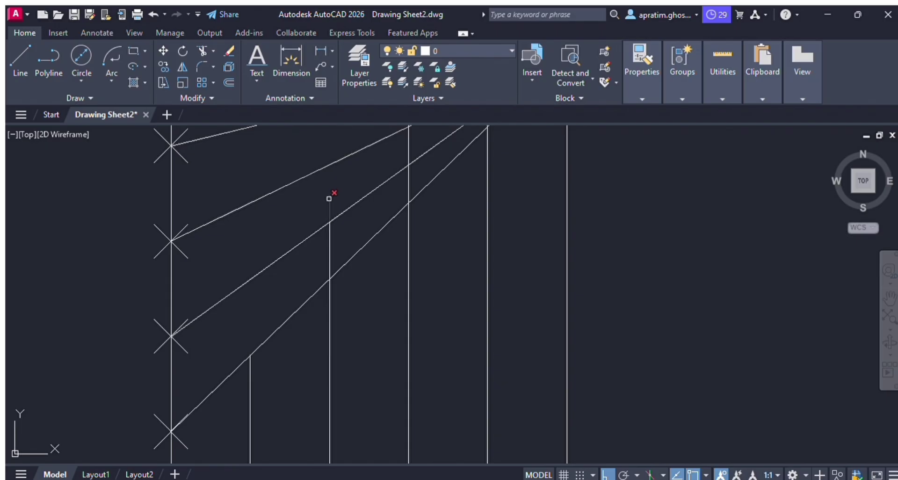
{"action": "scroll", "coordinate": [329, 199], "scroll_direction": "down", "scroll_amount": 4}
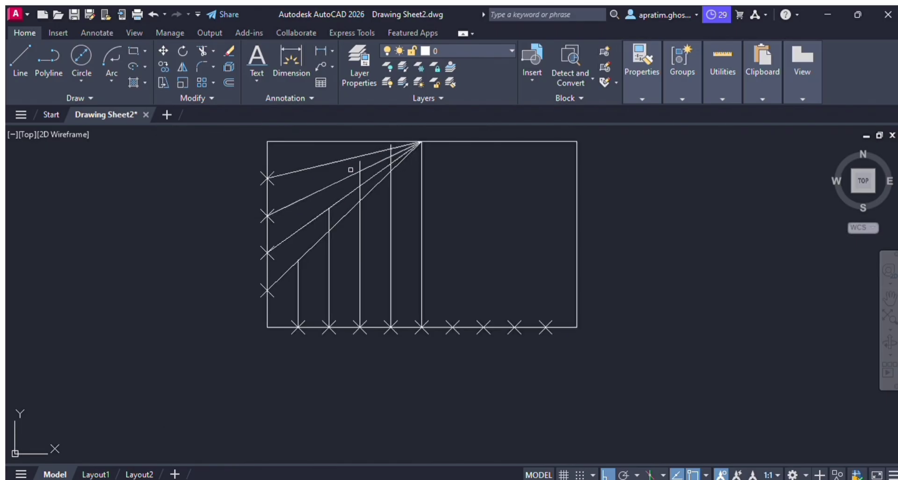
- Trim the third and fourth vertical lines where they overshoot the second-highest and topmost slanted lines respectively
{"action": "scroll", "coordinate": [355, 167], "scroll_direction": "up", "scroll_amount": 6}
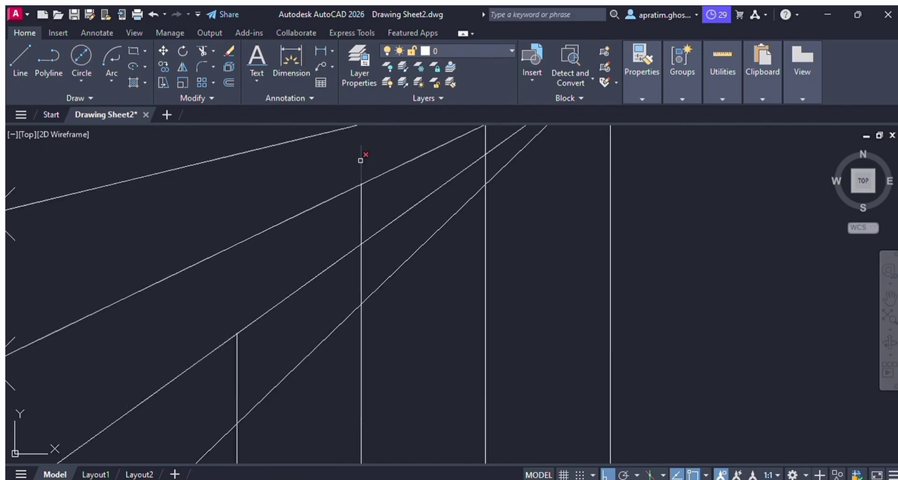
{"action": "scroll", "coordinate": [361, 161], "scroll_direction": "down", "scroll_amount": 6}
{"action": "scroll", "coordinate": [387, 144], "scroll_direction": "up", "scroll_amount": 8}
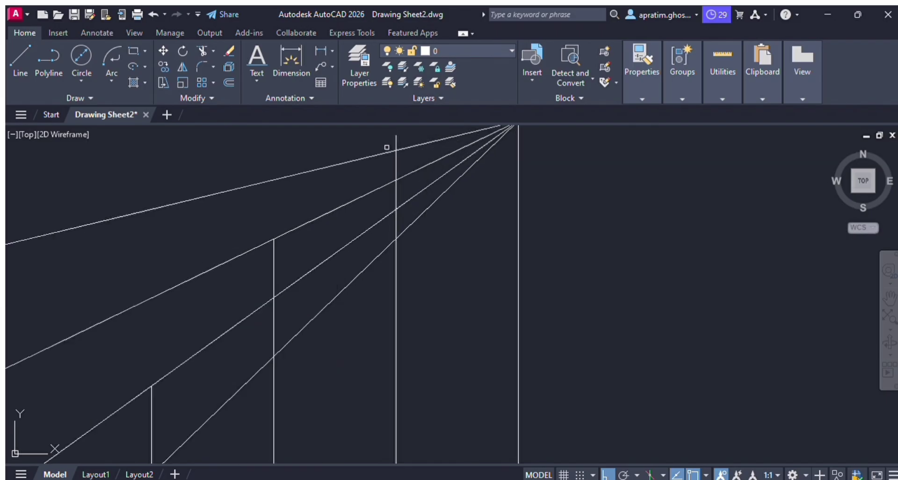
{"action": "scroll", "coordinate": [400, 138], "scroll_direction": "down", "scroll_amount": 8}
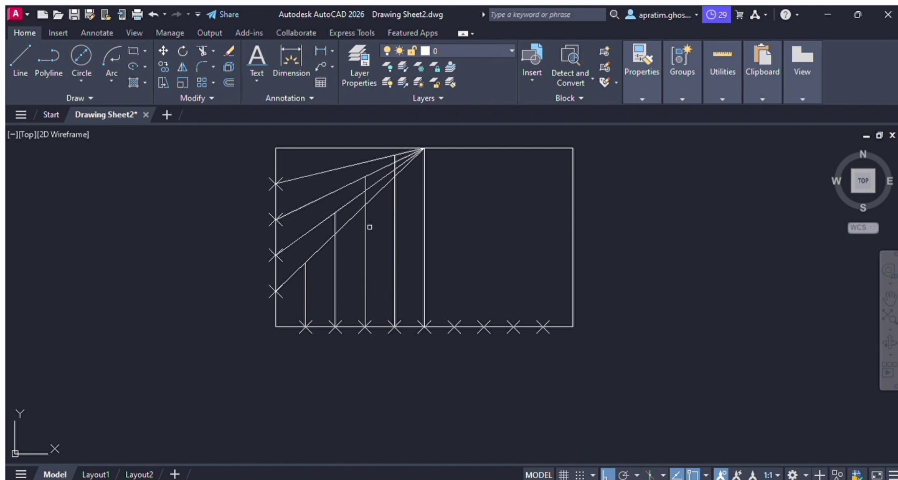
- Draw a small arc between the fourth vertical line's top end and the centre line's top end
{"action": "scroll", "coordinate": [402, 247], "scroll_direction": "down", "scroll_amount": 2}
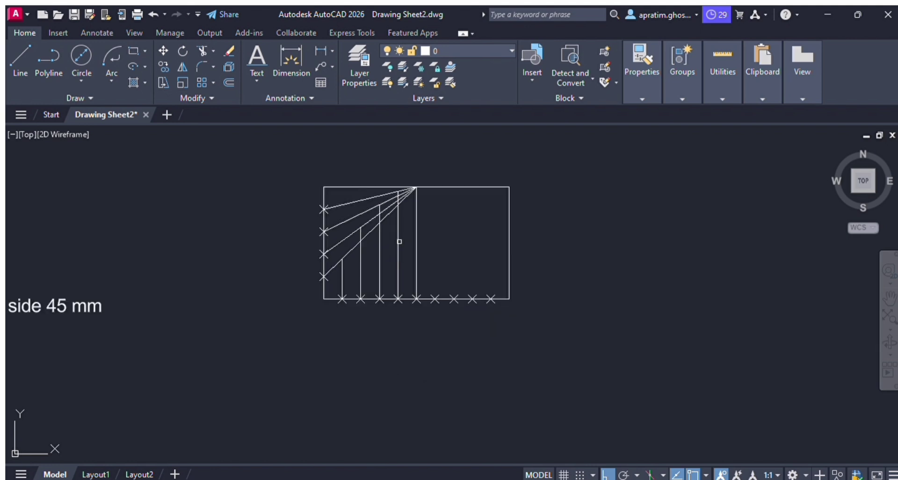
{"action": "scroll", "coordinate": [381, 181], "scroll_direction": "up", "scroll_amount": 4}
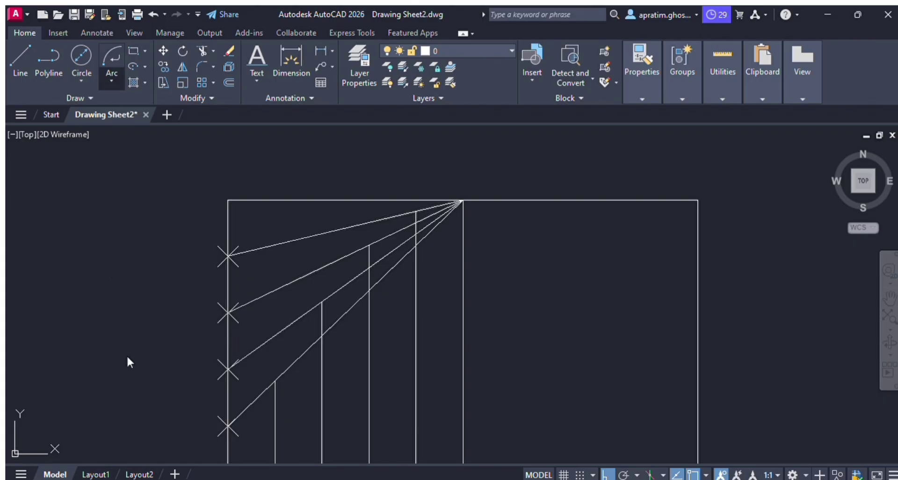
{"action": "left_click", "coordinate": [132, 377]}
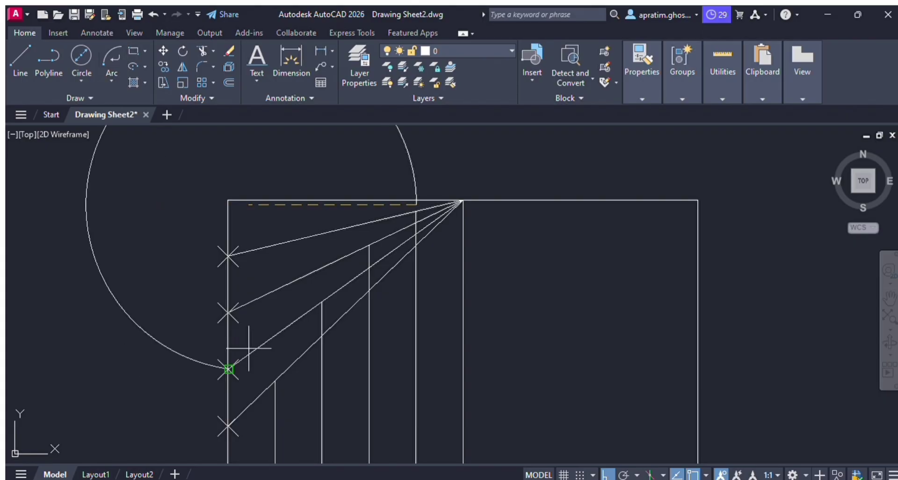
{"action": "left_click", "coordinate": [463, 201]}
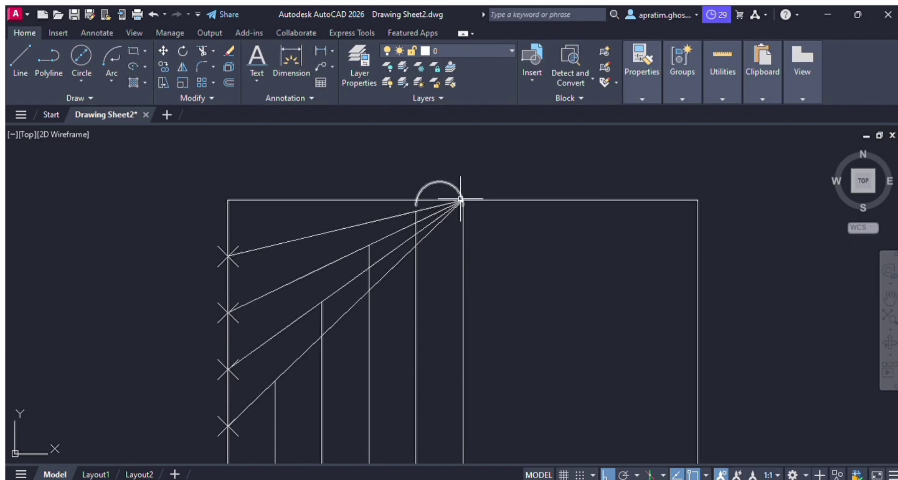
- Stretch the small arc's end at the fourth vertical line to the rectangle's lower-left corner
{"action": "left_click", "coordinate": [440, 181]}
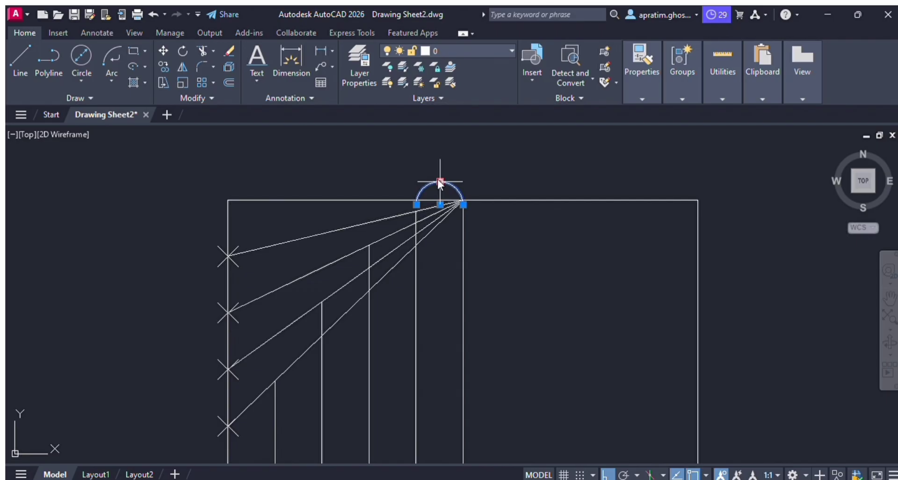
{"action": "left_click", "coordinate": [416, 205]}
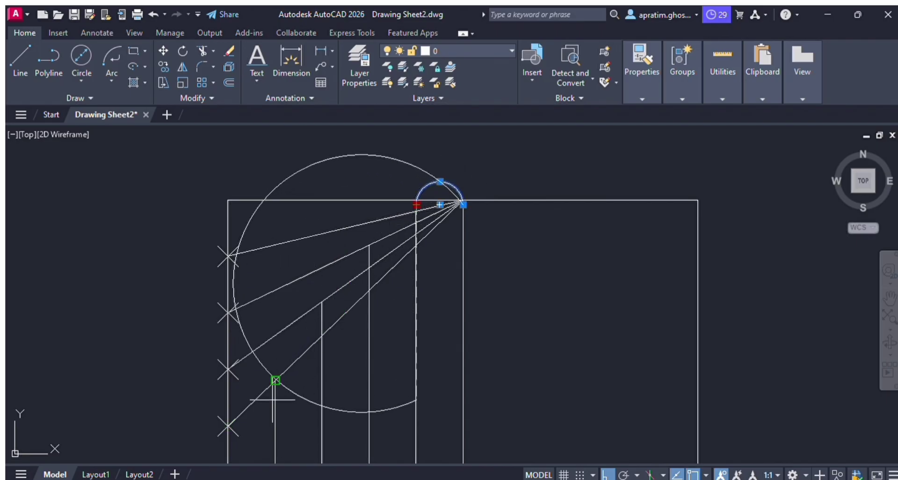
{"action": "scroll", "coordinate": [245, 391], "scroll_direction": "down", "scroll_amount": 6}
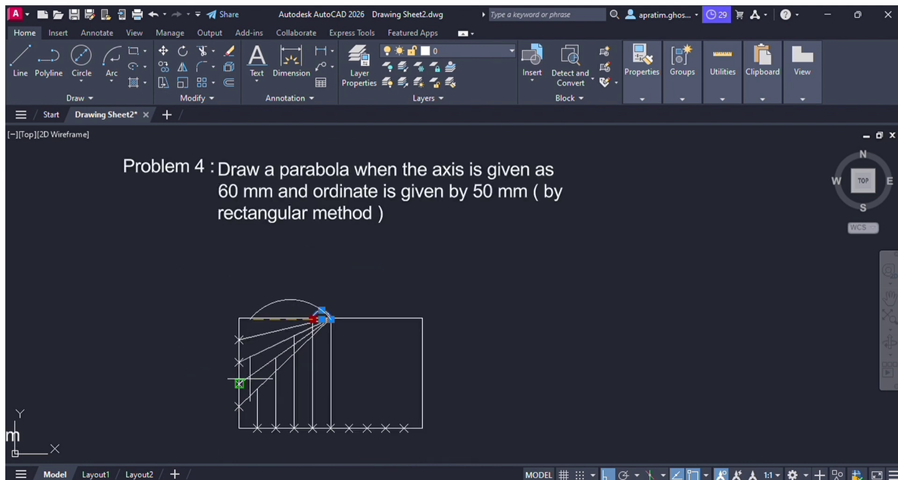
{"action": "scroll", "coordinate": [236, 403], "scroll_direction": "up", "scroll_amount": 6}
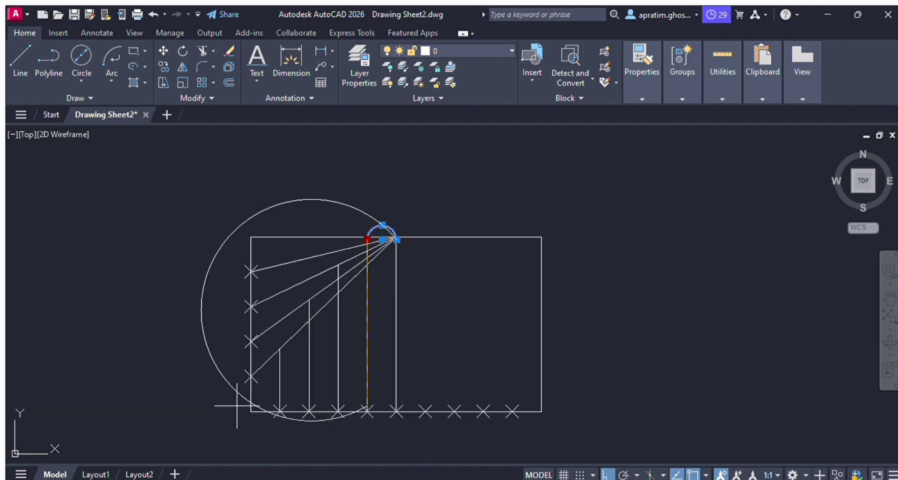
{"action": "left_click", "coordinate": [258, 413]}
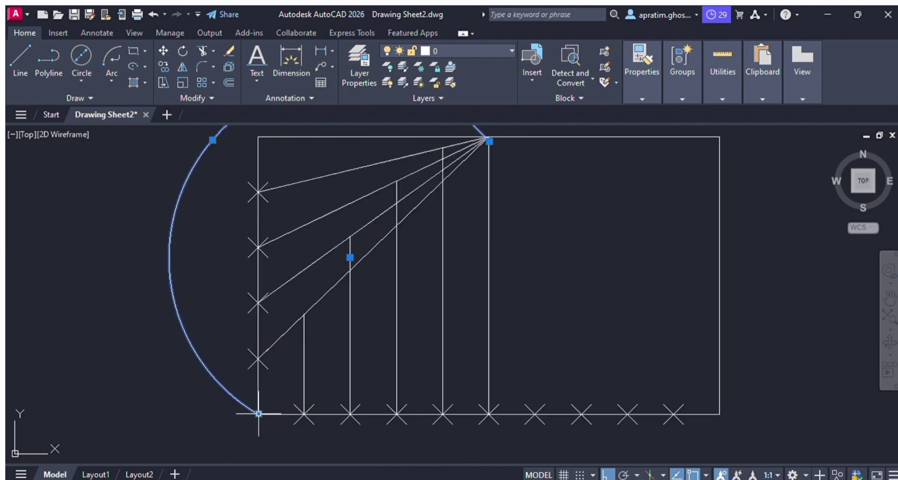
- Reshape the arc by moving its midpoint to the second vertical line's top end
{"action": "scroll", "coordinate": [212, 381], "scroll_direction": "down", "scroll_amount": 2}
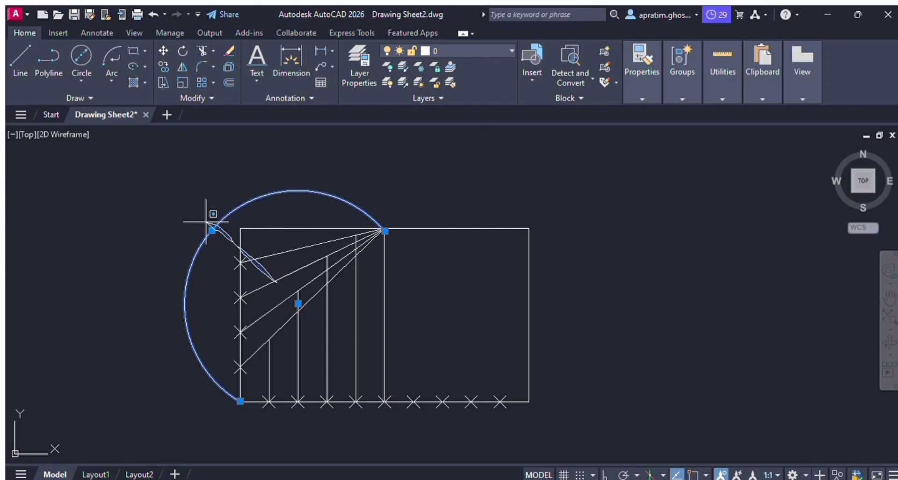
{"action": "left_click", "coordinate": [213, 230]}
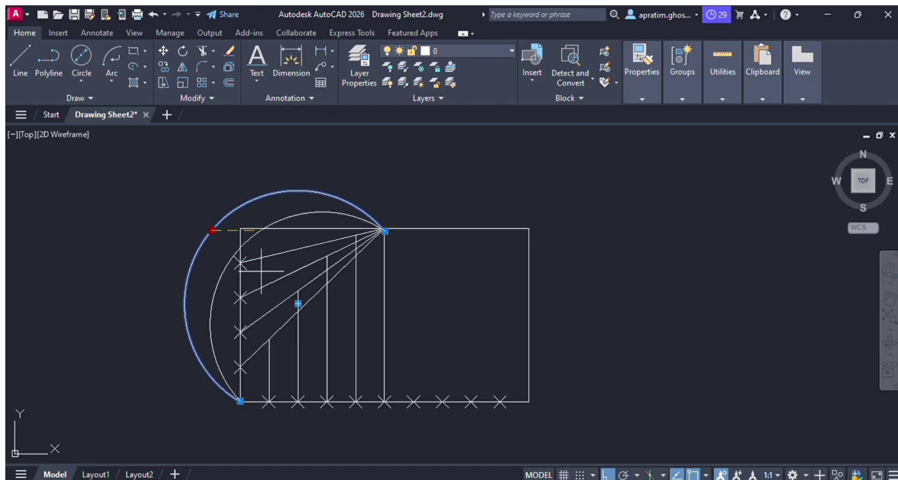
{"action": "left_click", "coordinate": [298, 290]}
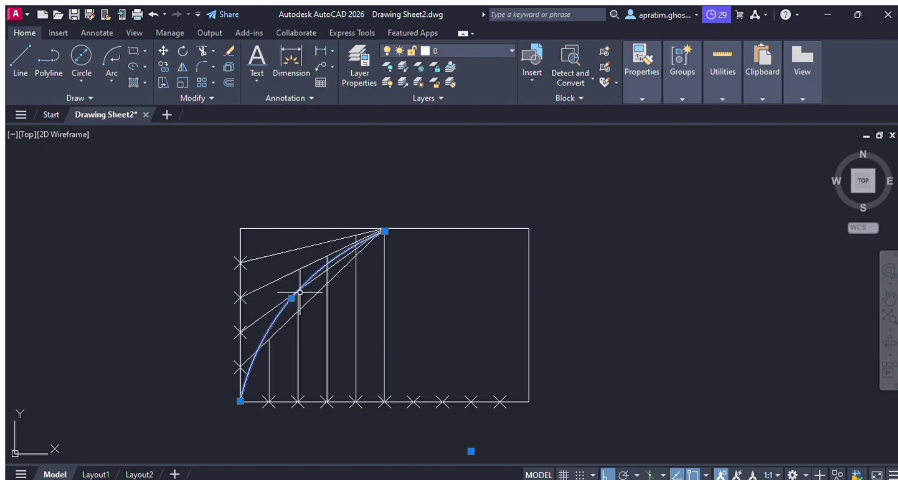
{"action": "scroll", "coordinate": [296, 296], "scroll_direction": "up", "scroll_amount": 6}
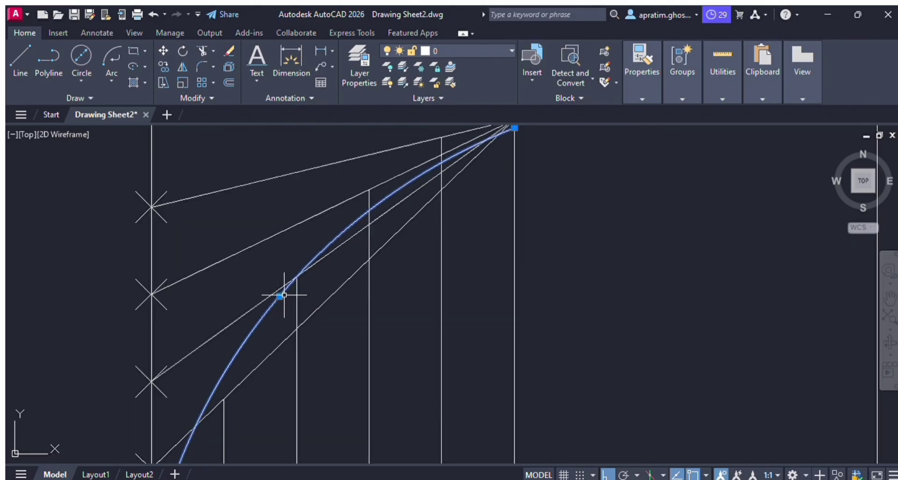
{"action": "scroll", "coordinate": [290, 295], "scroll_direction": "down", "scroll_amount": 2}
{"action": "scroll", "coordinate": [395, 336], "scroll_direction": "down", "scroll_amount": 2}
{"action": "scroll", "coordinate": [393, 337], "scroll_direction": "up", "scroll_amount": 2}
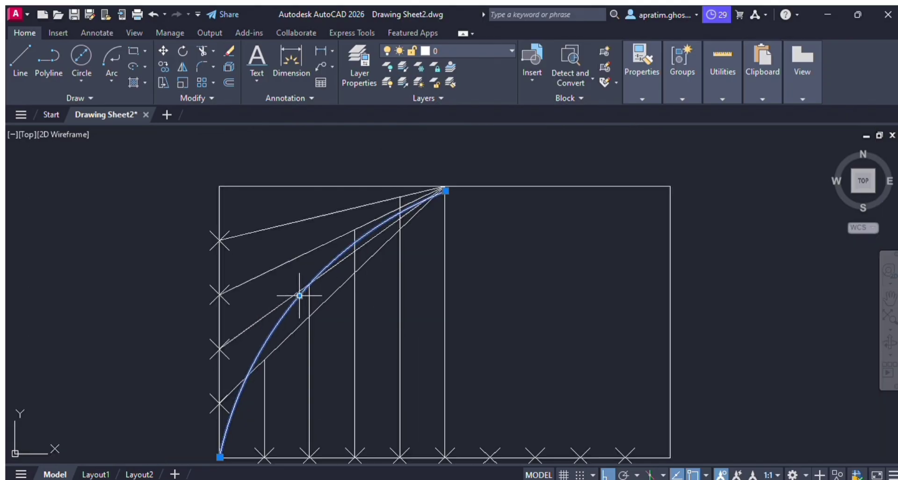
- Reshape the arc by moving its midpoint to the first vertical line's top end
{"action": "left_click", "coordinate": [299, 296]}
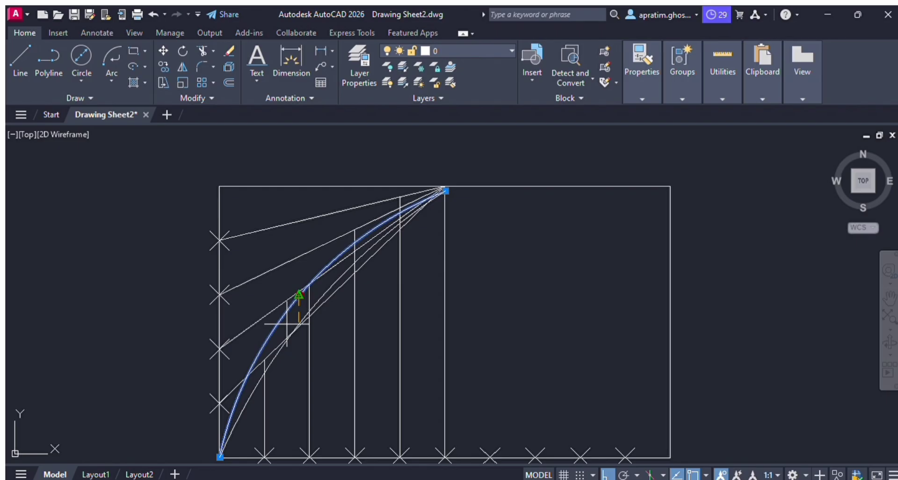
{"action": "left_click", "coordinate": [265, 359]}
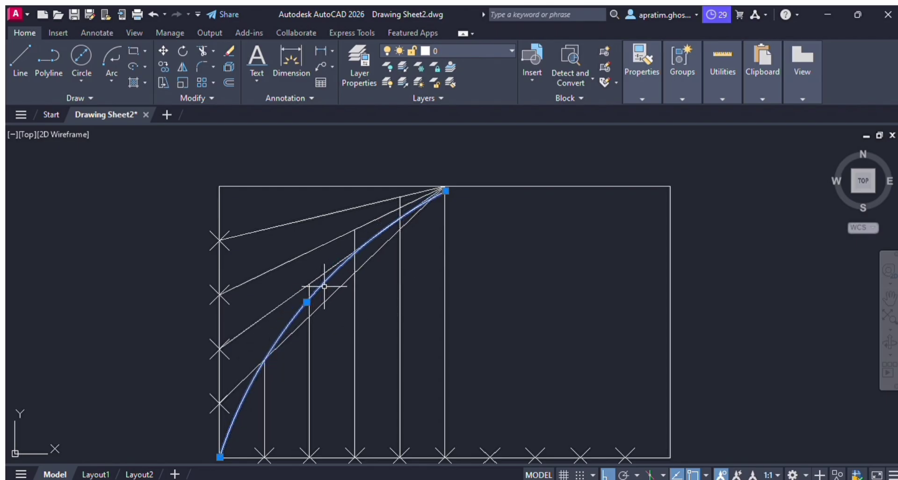
{"action": "mouse_move", "coordinate": [324, 283]}
{"action": "left_mouse_down"}
{"action": "mouse_move", "coordinate": [306, 280]}
{"action": "mouse_move", "coordinate": [319, 285]}
{"action": "left_mouse_up"}
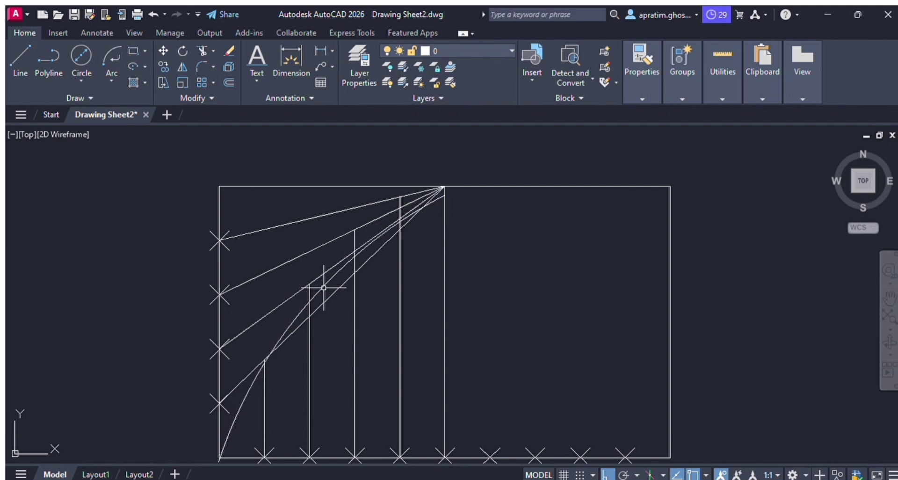
- Try to stretch the arc's lower end to the third vertical line's crossing with the second-lowest slanted line, and delete the arc
{"action": "scroll", "coordinate": [325, 292], "scroll_direction": "down", "scroll_amount": 4}
{"action": "scroll", "coordinate": [320, 326], "scroll_direction": "up", "scroll_amount": 4}
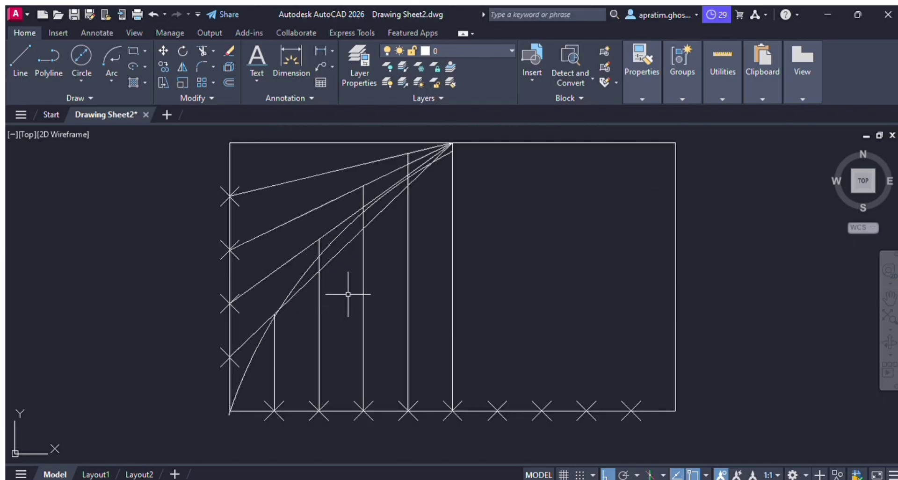
{"action": "scroll", "coordinate": [347, 294], "scroll_direction": "down", "scroll_amount": 2}
{"action": "scroll", "coordinate": [361, 281], "scroll_direction": "up", "scroll_amount": 2}
{"action": "left_click", "coordinate": [325, 252]}
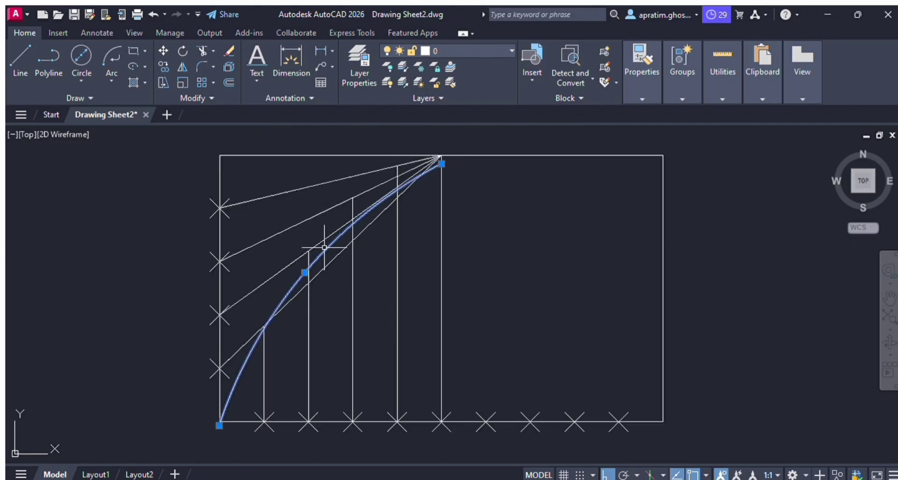
{"action": "left_click", "coordinate": [219, 425]}
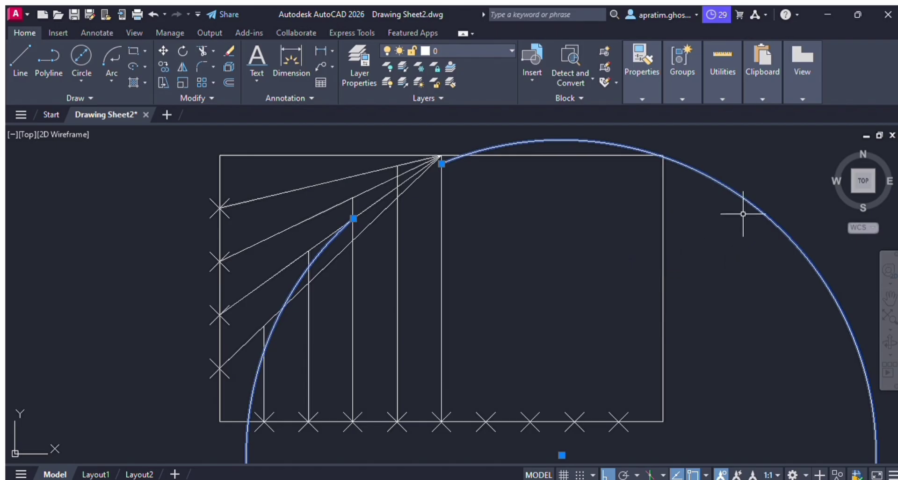
{"action": "key", "text": "Delete"}
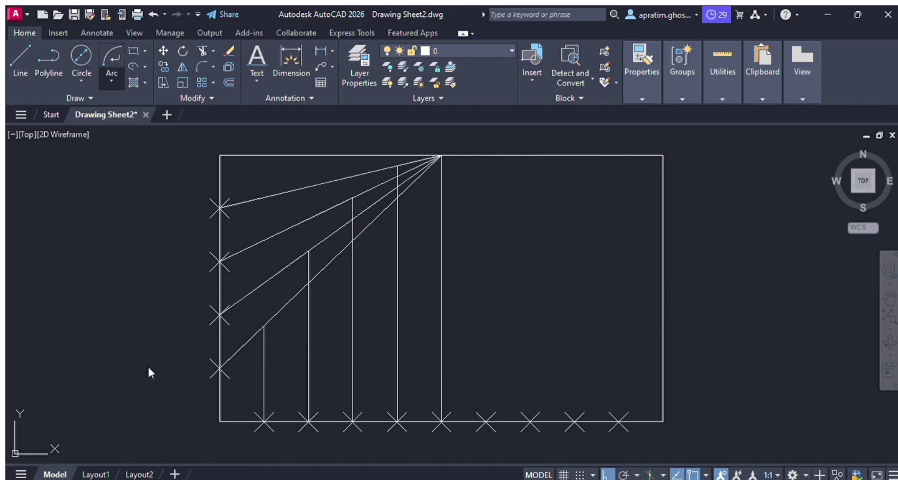
- Draw a small arc between the third vertical line's top end and the centre line just below its top
{"action": "left_click", "coordinate": [353, 197]}
{"action": "left_click", "coordinate": [410, 208]}
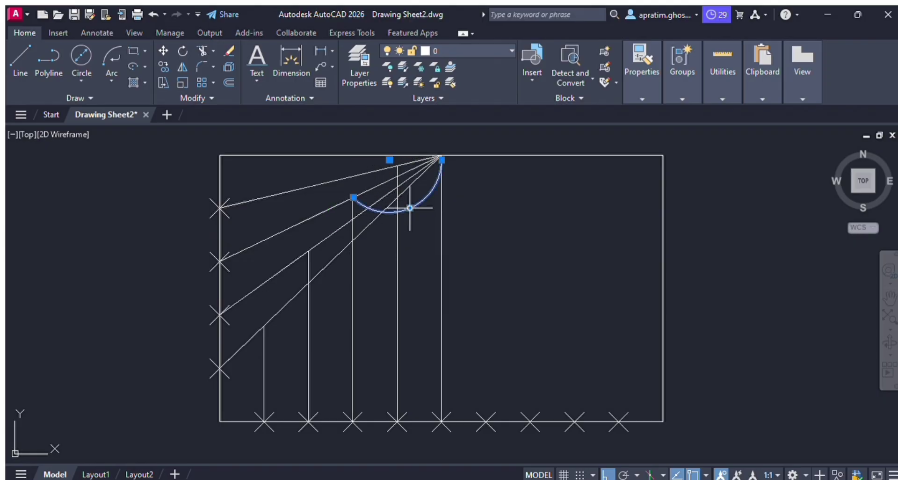
{"action": "mouse_move", "coordinate": [413, 206]}
{"action": "left_mouse_down"}
{"action": "mouse_move", "coordinate": [397, 181]}
{"action": "mouse_move", "coordinate": [410, 205]}
{"action": "left_mouse_up"}
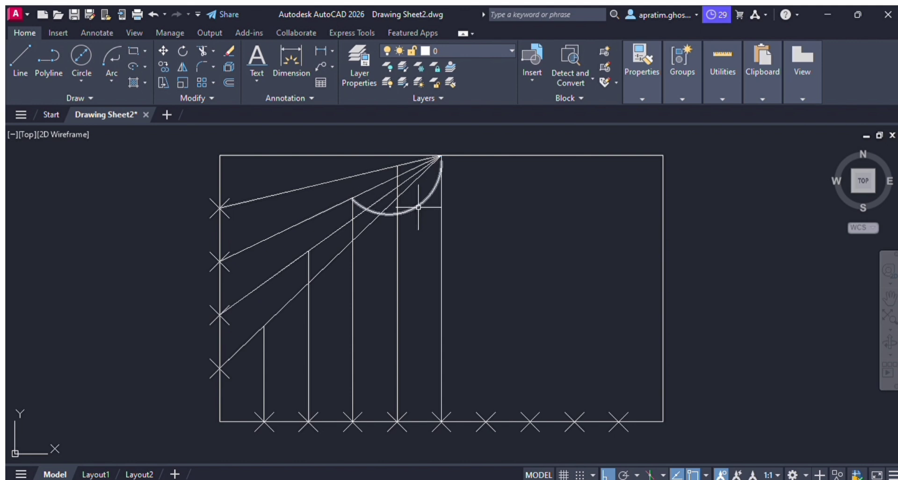
{"action": "left_click", "coordinate": [411, 209]}
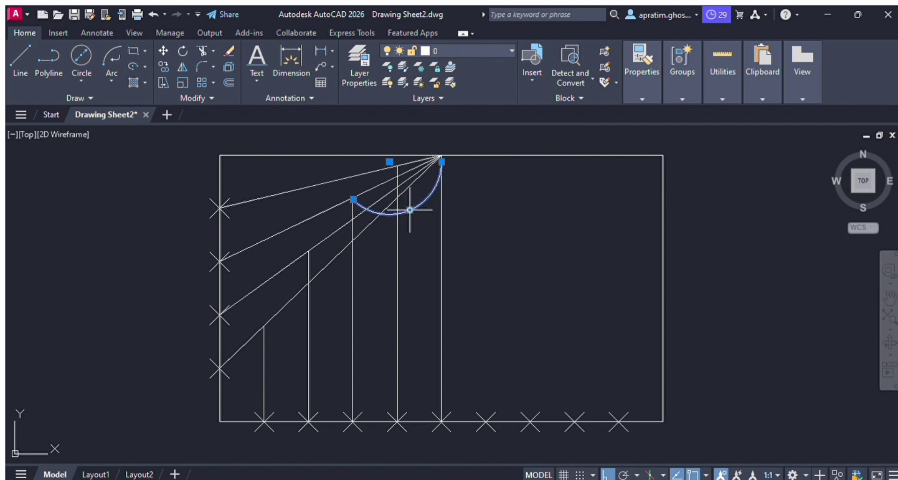
- Reshape the small arc by moving its midpoint to the fourth vertical line's top end
{"action": "left_click", "coordinate": [411, 209]}
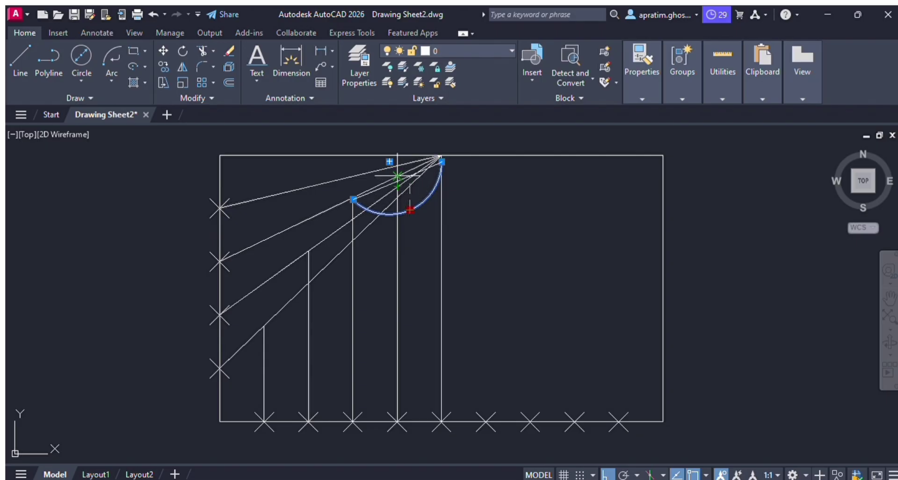
{"action": "scroll", "coordinate": [397, 176], "scroll_direction": "up", "scroll_amount": 4}
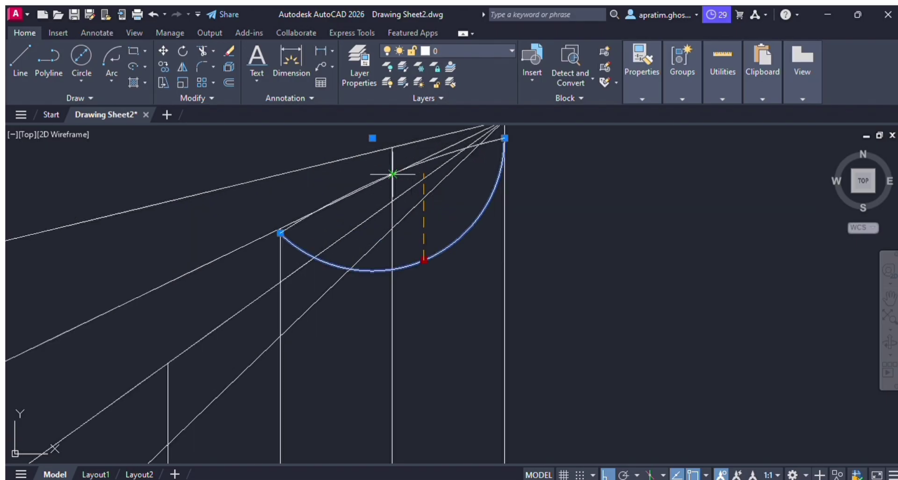
{"action": "left_click", "coordinate": [389, 176]}
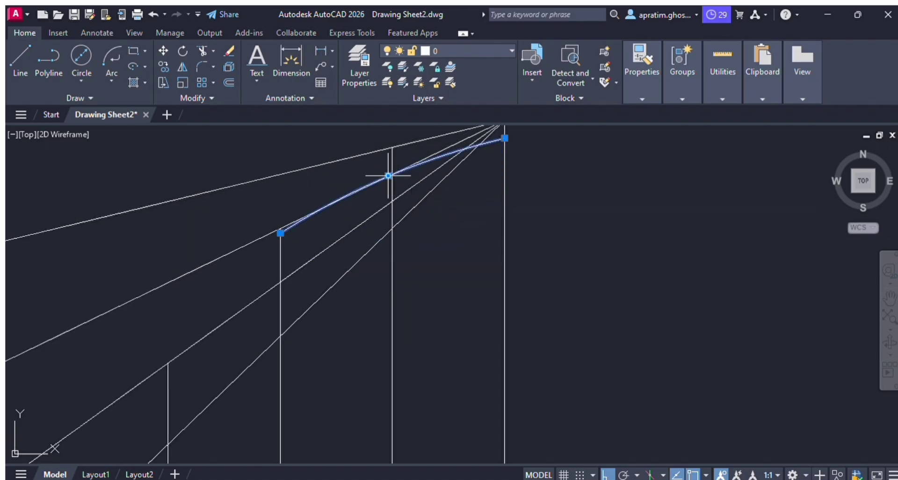
{"action": "left_click", "coordinate": [388, 175]}
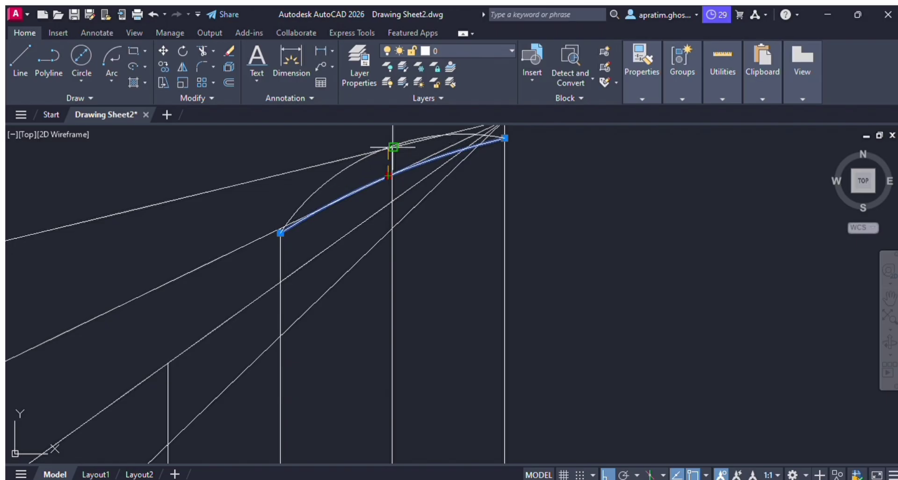
{"action": "left_click", "coordinate": [393, 148]}
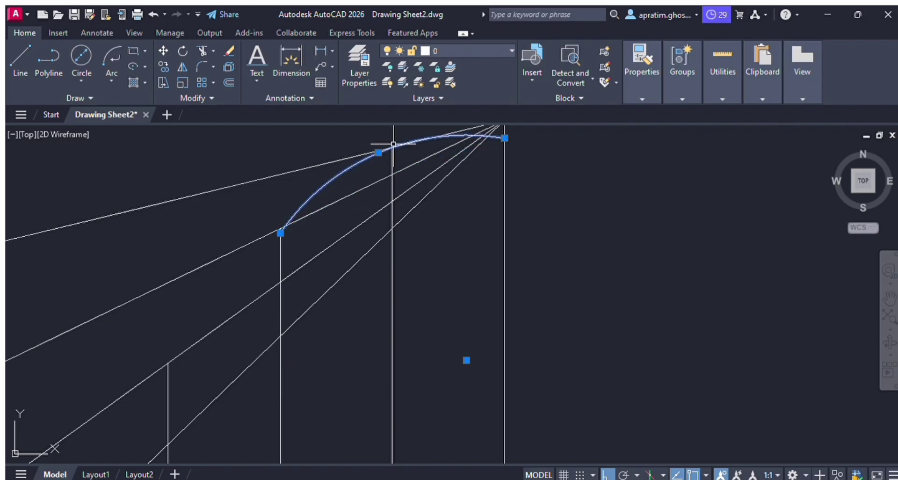
- Stretch the small arc's lower end to the second vertical line's top end
{"action": "scroll", "coordinate": [410, 194], "scroll_direction": "down", "scroll_amount": 2}
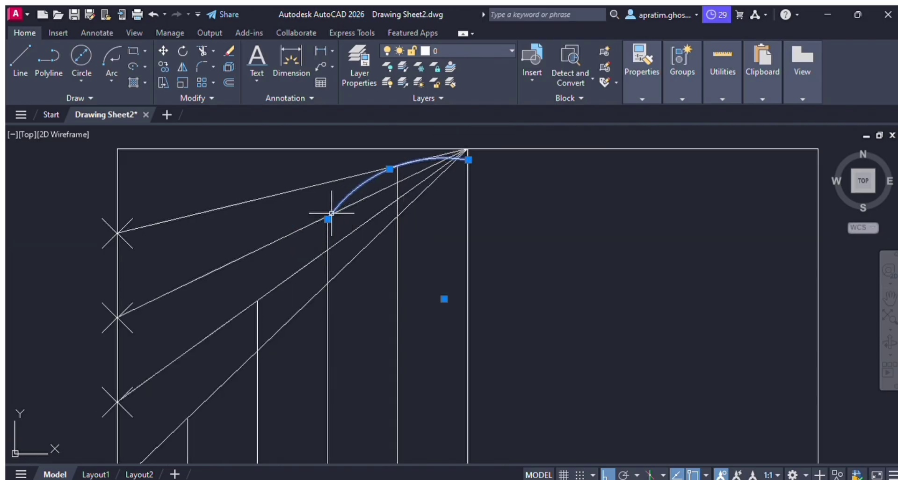
{"action": "scroll", "coordinate": [332, 221], "scroll_direction": "up", "scroll_amount": 2}
{"action": "scroll", "coordinate": [327, 220], "scroll_direction": "down", "scroll_amount": 2}
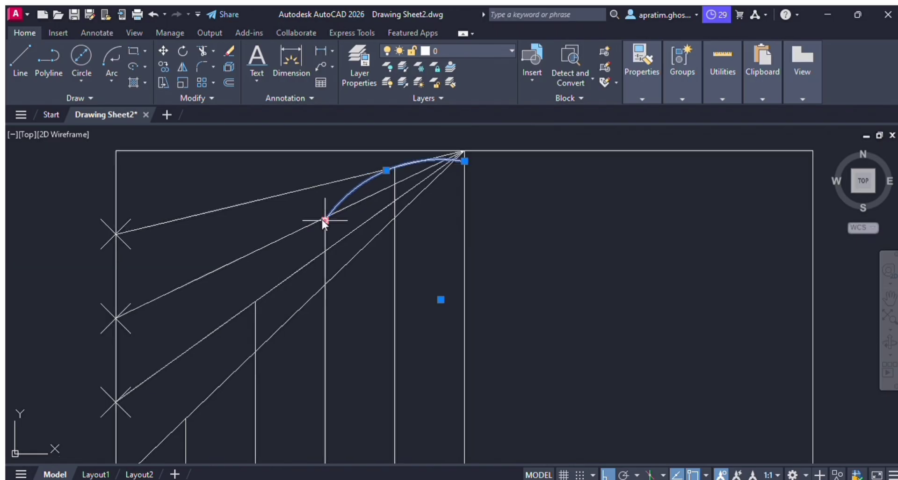
{"action": "left_click", "coordinate": [324, 225]}
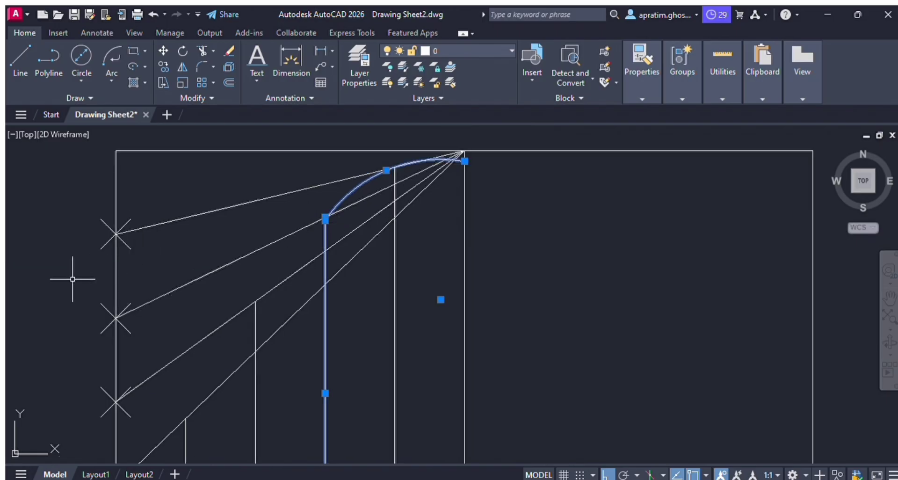
{"action": "key", "text": "Escape"}
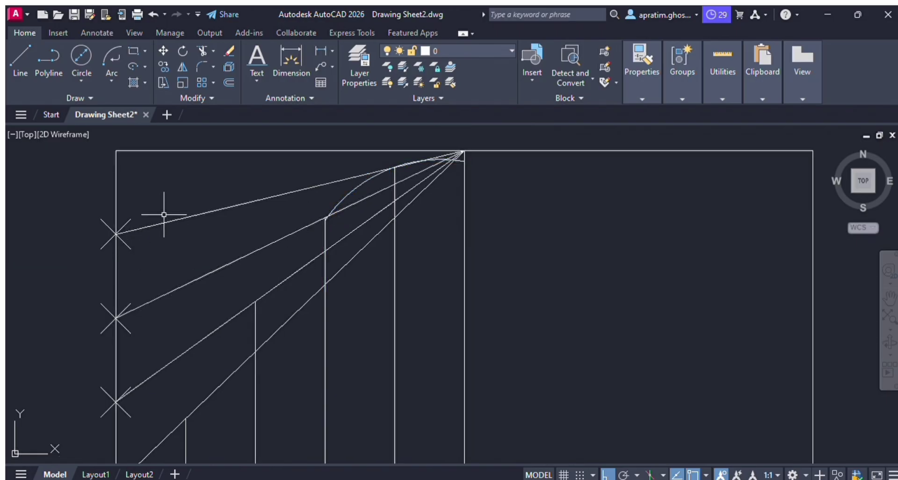
{"action": "left_click", "coordinate": [345, 194]}
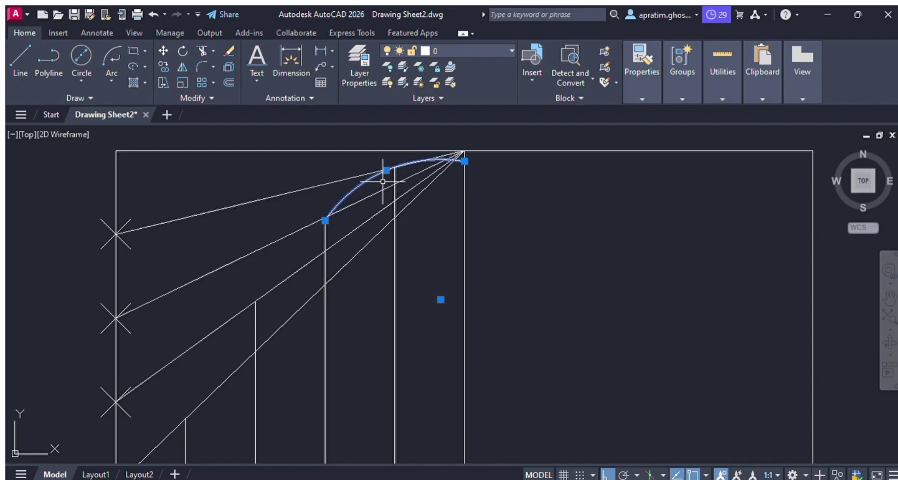
{"action": "left_click", "coordinate": [325, 219]}
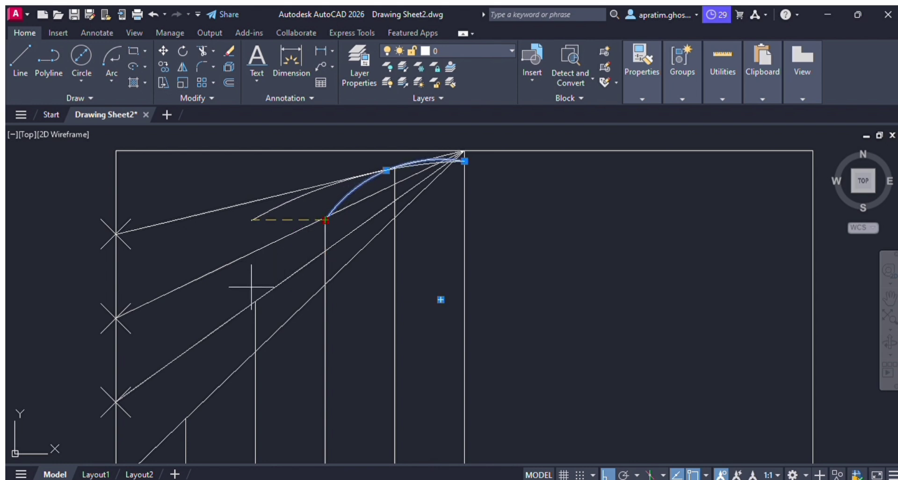
{"action": "left_click", "coordinate": [256, 301]}
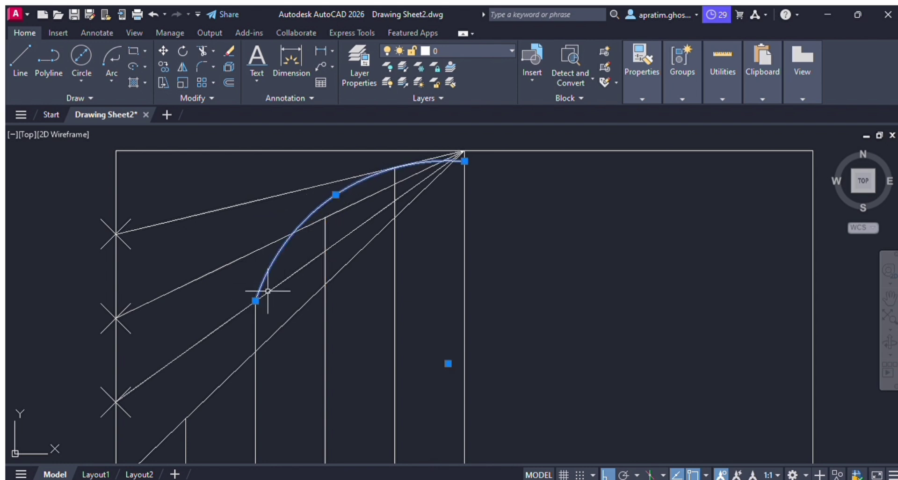
- Move the arc's midpoint to the third vertical line's top end, and delete the arc
{"action": "left_click", "coordinate": [336, 195]}
{"action": "left_click", "coordinate": [326, 217]}
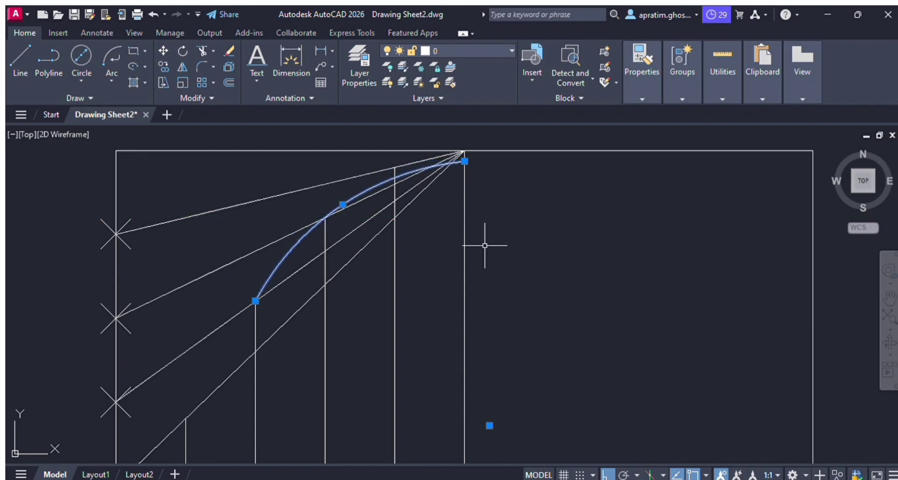
{"action": "key", "text": "Delete"}
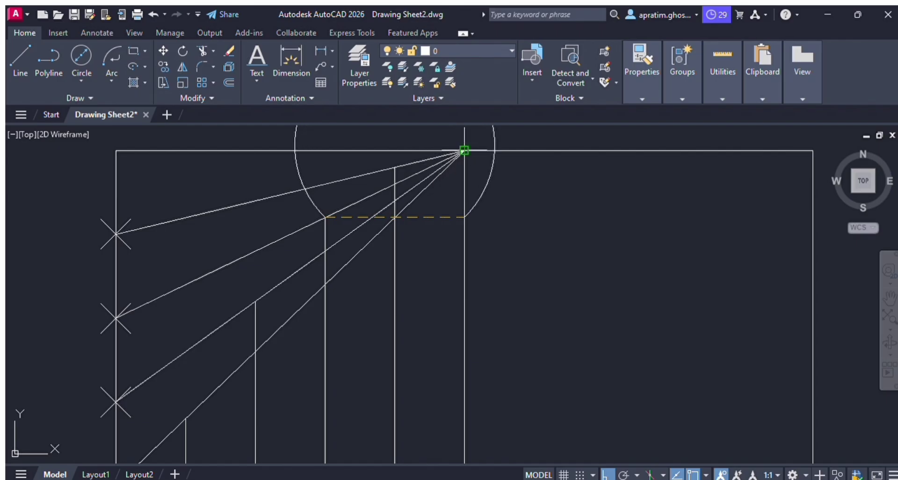
- Draw an arc from the third vertical line's top end to the centre line's top end and bend it through the fourth vertical line's top end
{"action": "left_click", "coordinate": [464, 151]}
{"action": "scroll", "coordinate": [356, 203], "scroll_direction": "down", "scroll_amount": 4}
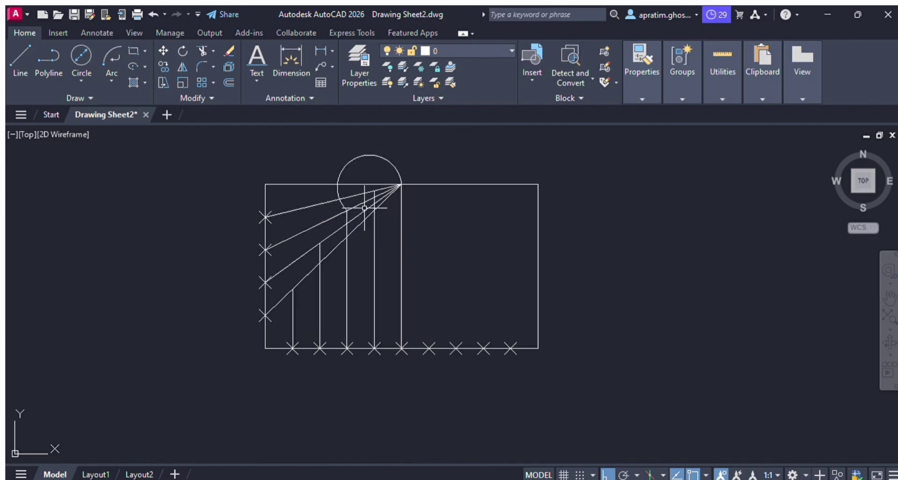
{"action": "left_click", "coordinate": [356, 162]}
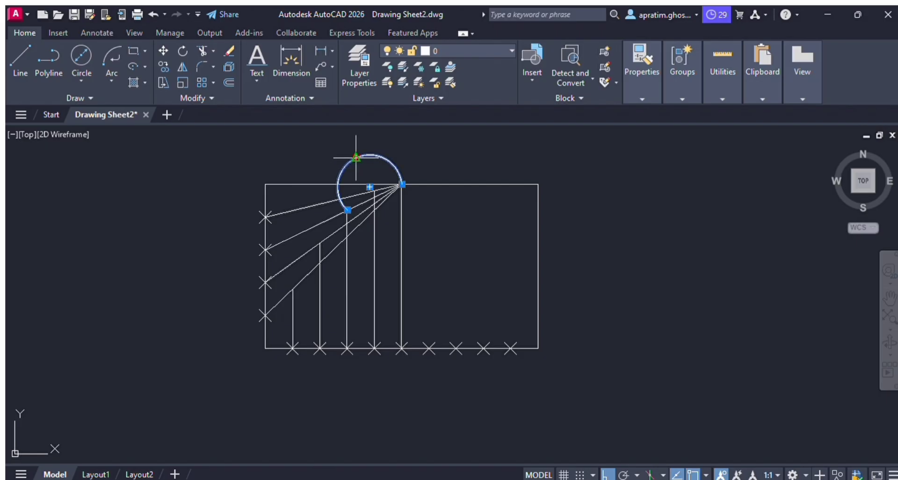
{"action": "left_click", "coordinate": [357, 158]}
{"action": "scroll", "coordinate": [374, 190], "scroll_direction": "up", "scroll_amount": 7}
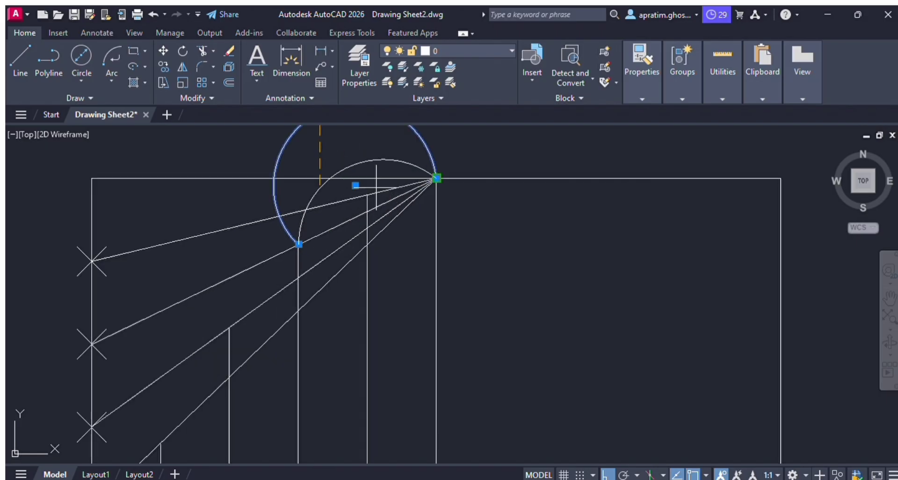
{"action": "left_click", "coordinate": [350, 205]}
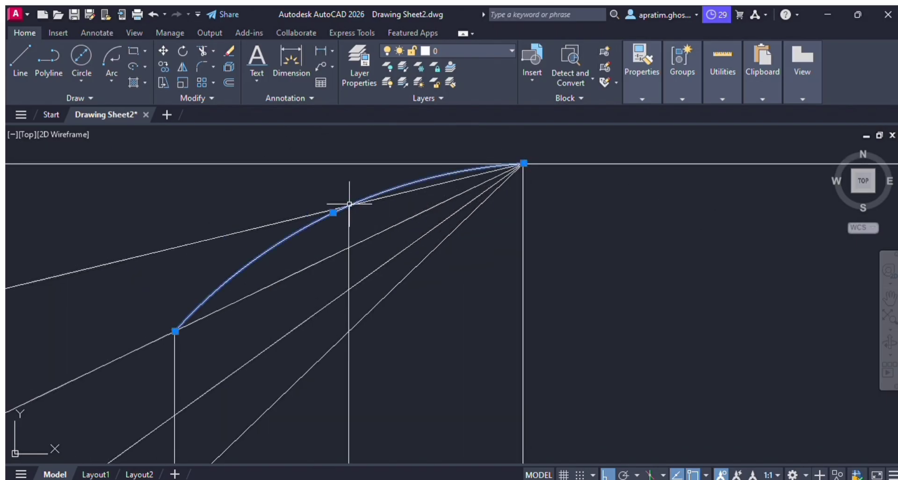
{"action": "scroll", "coordinate": [355, 207], "scroll_direction": "down", "scroll_amount": 4}
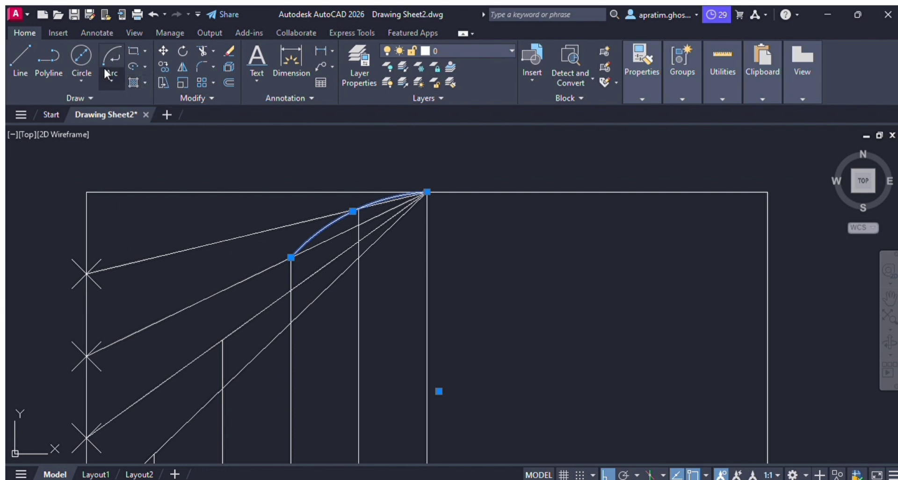
{"action": "left_click", "coordinate": [150, 379]}
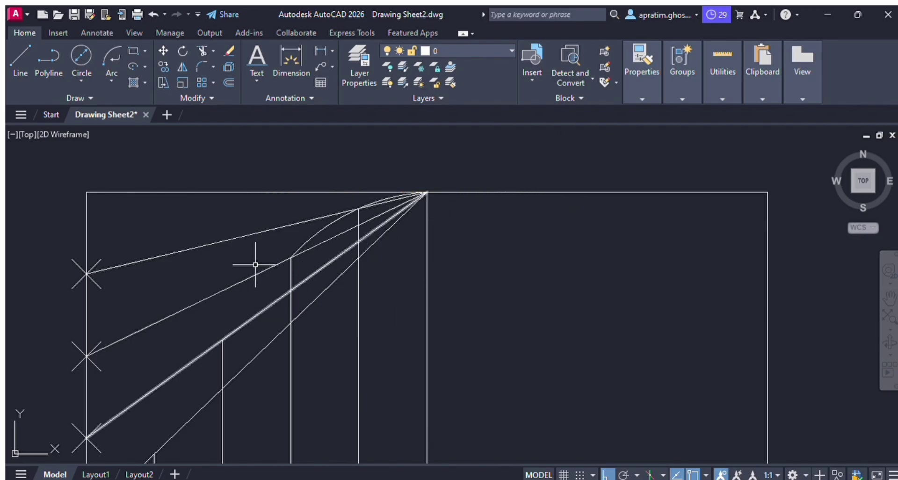
{"action": "left_click", "coordinate": [292, 257]}
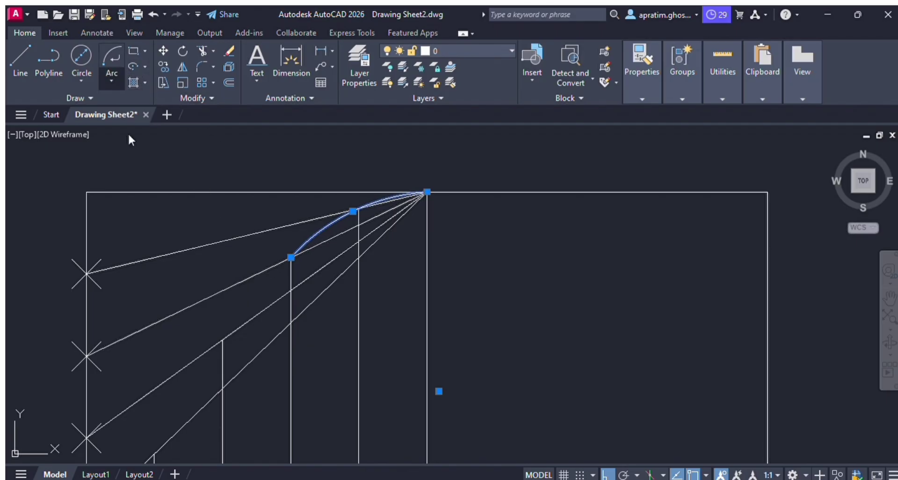
{"action": "left_click", "coordinate": [144, 380]}
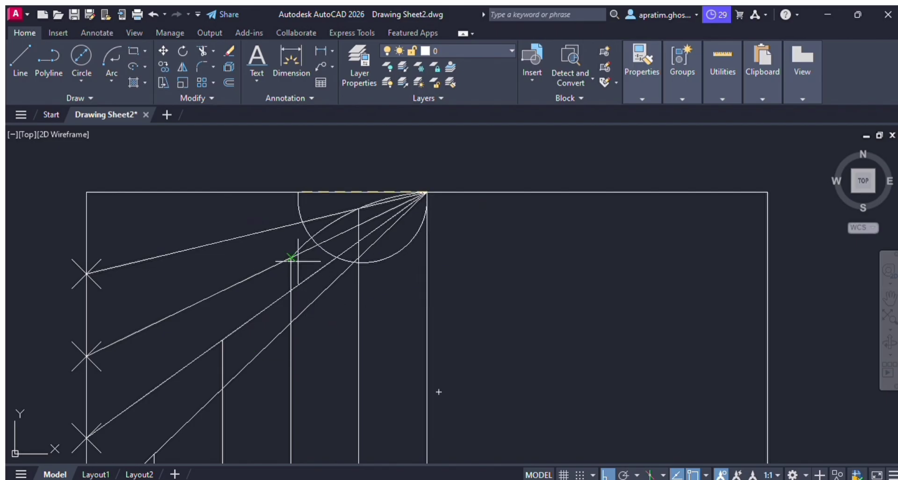
{"action": "key", "text": "Escape"}
- Delete the arc between the third vertical line's top end and the centre line's top end
{"action": "scroll", "coordinate": [316, 230], "scroll_direction": "up", "scroll_amount": 2}
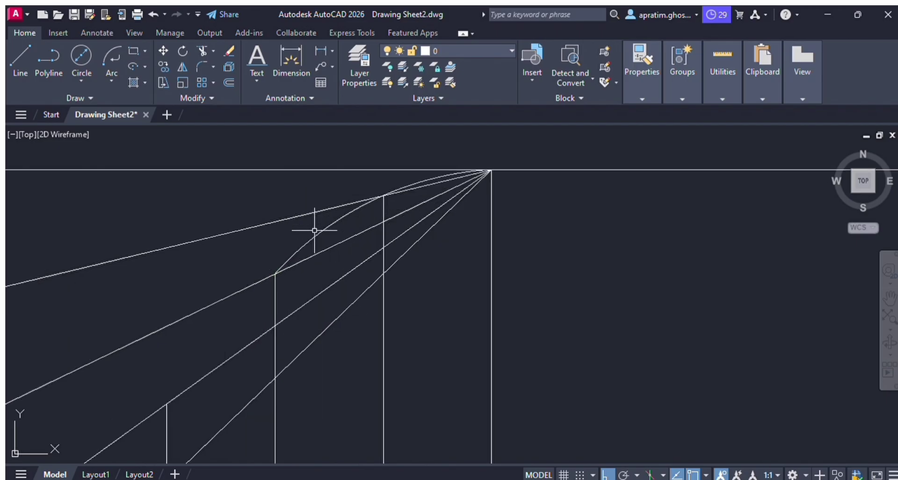
{"action": "left_click", "coordinate": [321, 233]}
{"action": "key", "text": "Escape"}
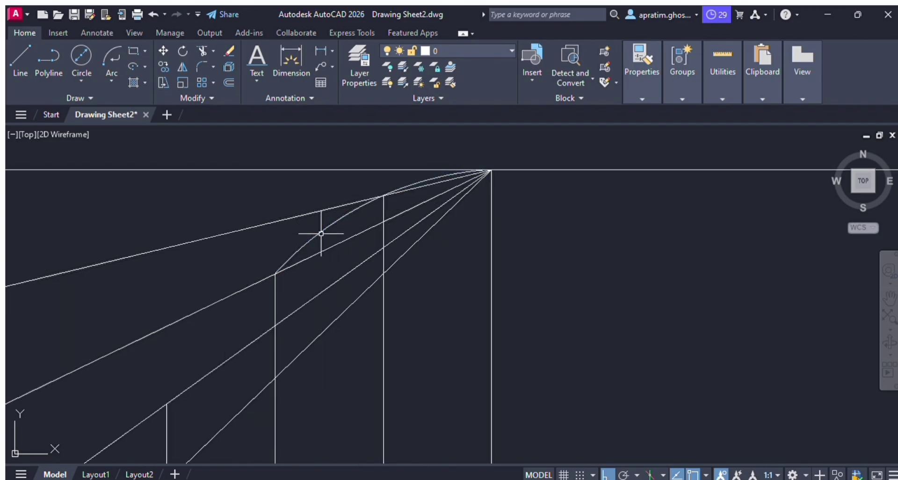
{"action": "left_click", "coordinate": [321, 233]}
{"action": "key", "text": "Delete"}
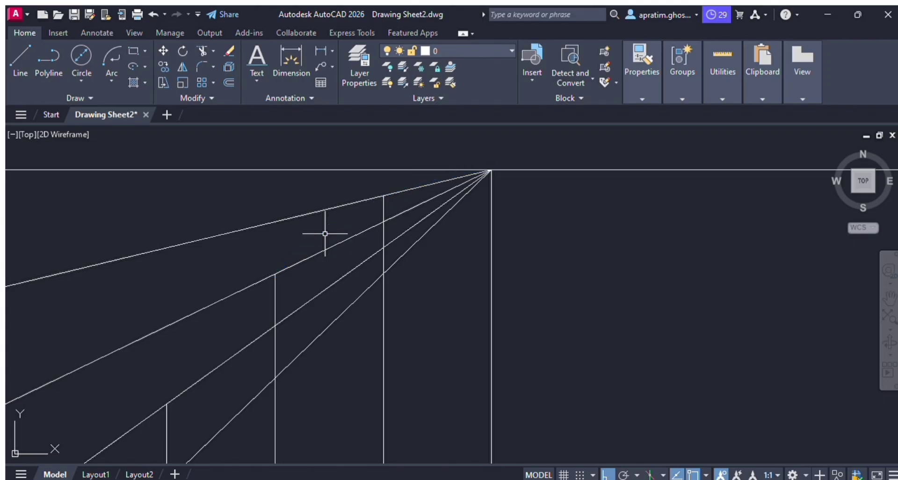
- Draw continuous arcs from the centre line's top end to the third vertical line's top end and on to the first vertical line's top end
{"action": "scroll", "coordinate": [325, 233], "scroll_direction": "down", "scroll_amount": 6}
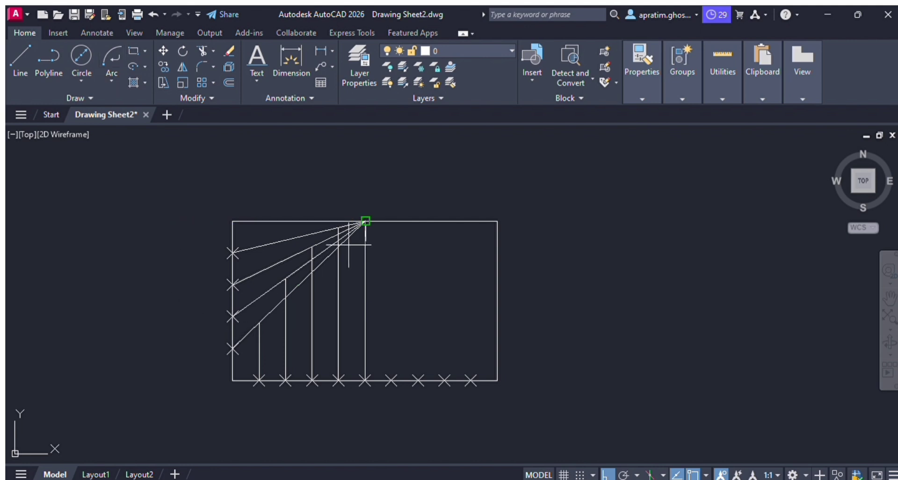
{"action": "scroll", "coordinate": [364, 219], "scroll_direction": "up", "scroll_amount": 4}
{"action": "left_click", "coordinate": [360, 214]}
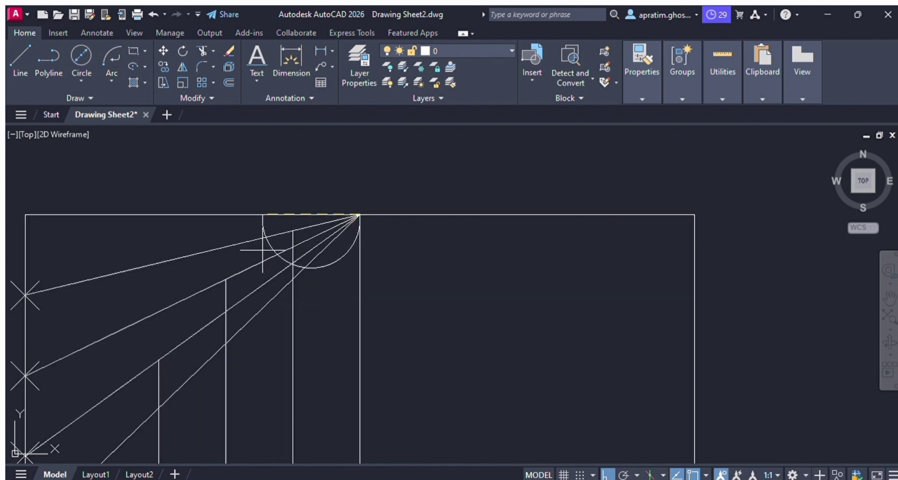
{"action": "left_click", "coordinate": [226, 279]}
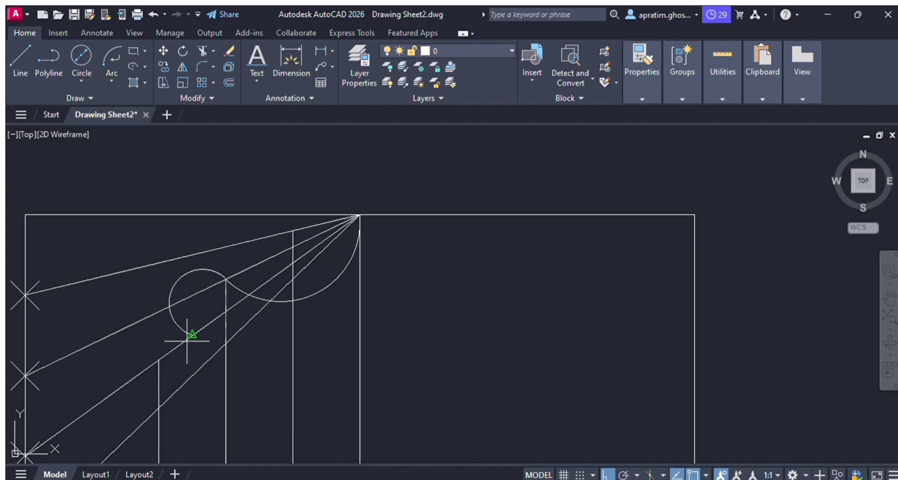
{"action": "scroll", "coordinate": [159, 360], "scroll_direction": "down", "scroll_amount": 2}
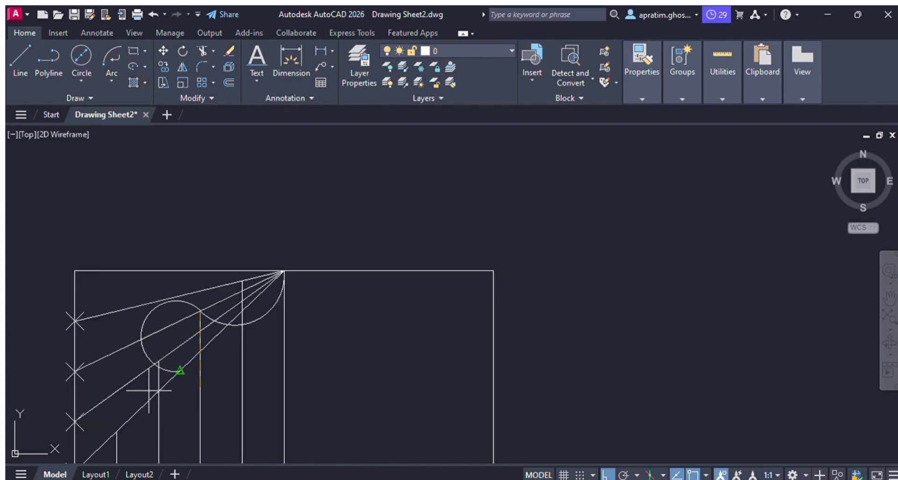
{"action": "left_click", "coordinate": [116, 431]}
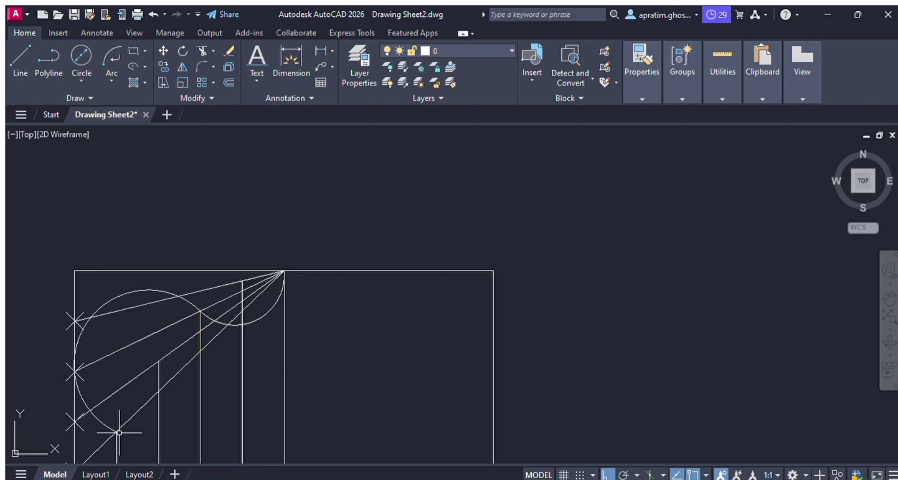
- Continue with another arc from the first vertical line's top end to the rectangle's lower-left corner
{"action": "scroll", "coordinate": [211, 360], "scroll_direction": "down", "scroll_amount": 2}
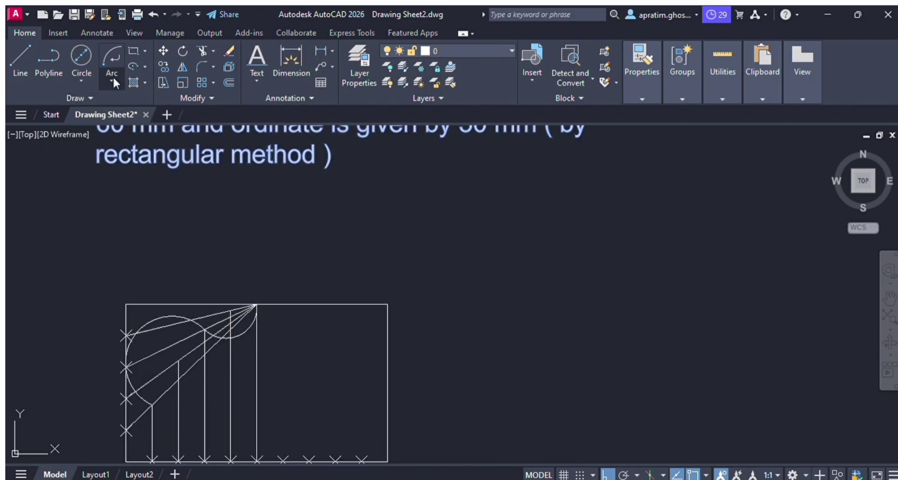
{"action": "scroll", "coordinate": [151, 428], "scroll_direction": "down", "scroll_amount": 2}
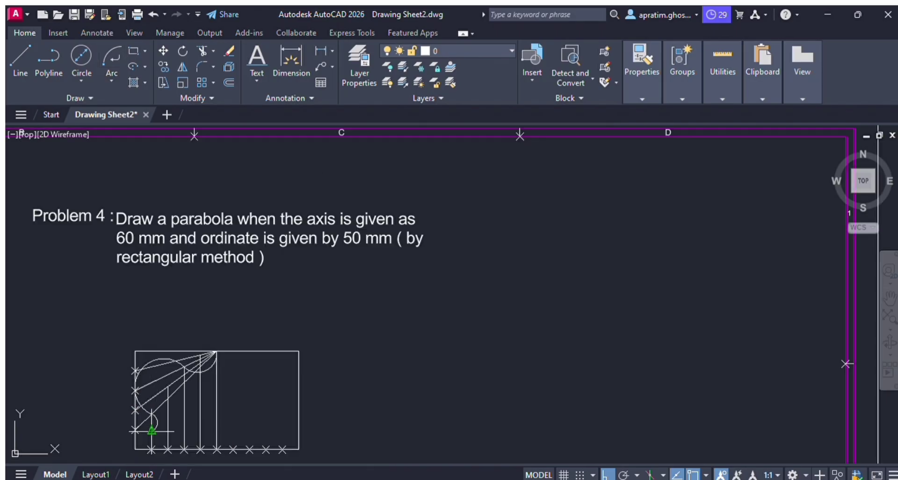
{"action": "scroll", "coordinate": [150, 430], "scroll_direction": "up", "scroll_amount": 4}
{"action": "scroll", "coordinate": [149, 430], "scroll_direction": "down", "scroll_amount": 8}
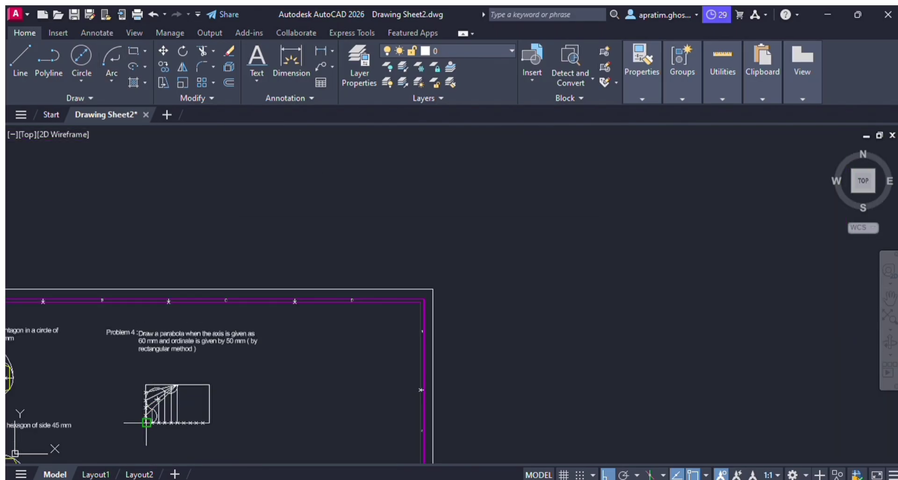
{"action": "scroll", "coordinate": [141, 432], "scroll_direction": "up", "scroll_amount": 4}
{"action": "scroll", "coordinate": [142, 432], "scroll_direction": "up", "scroll_amount": 4}
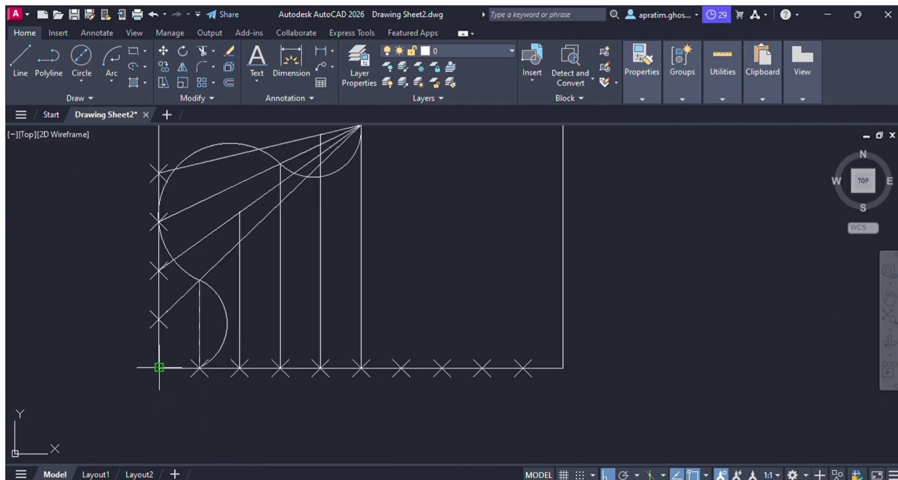
- Flatten the lowest arc by moving its midpoint to its centre point, and bend the middle arc through the second vertical line's top end
{"action": "left_click", "coordinate": [221, 352]}
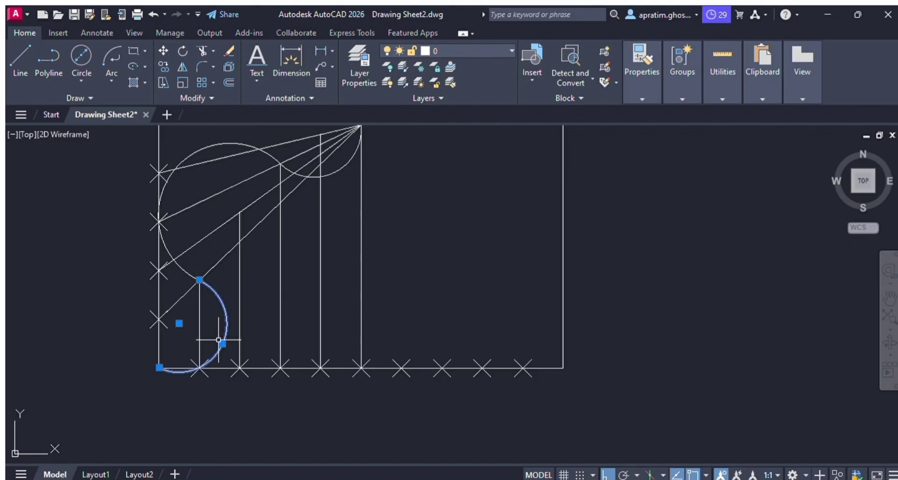
{"action": "left_click", "coordinate": [222, 344]}
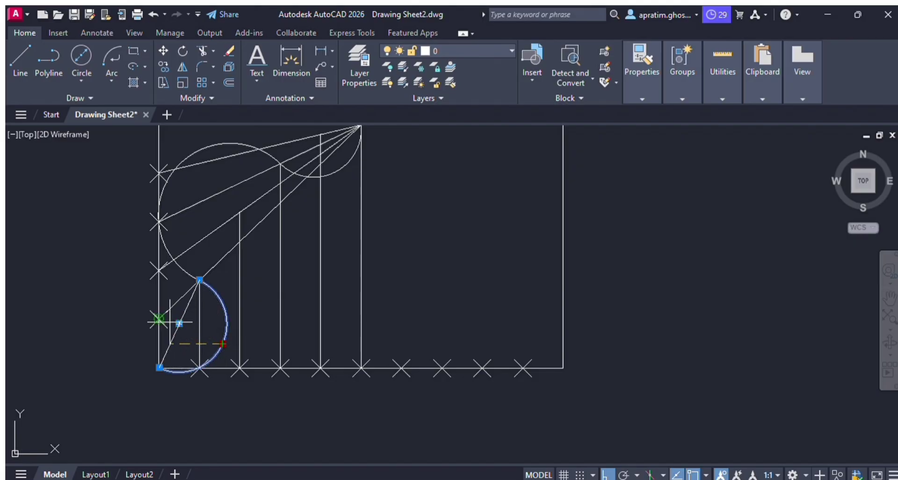
{"action": "left_click", "coordinate": [179, 323]}
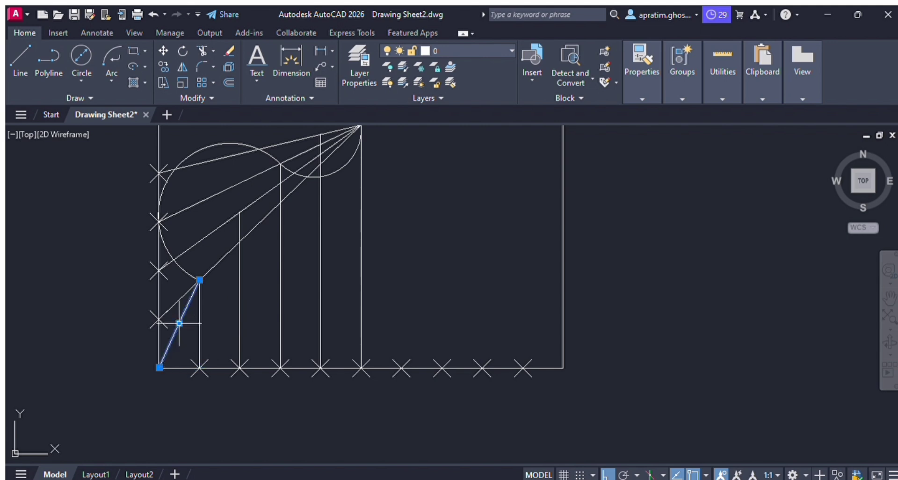
{"action": "left_click", "coordinate": [185, 158]}
{"action": "left_click", "coordinate": [172, 173]}
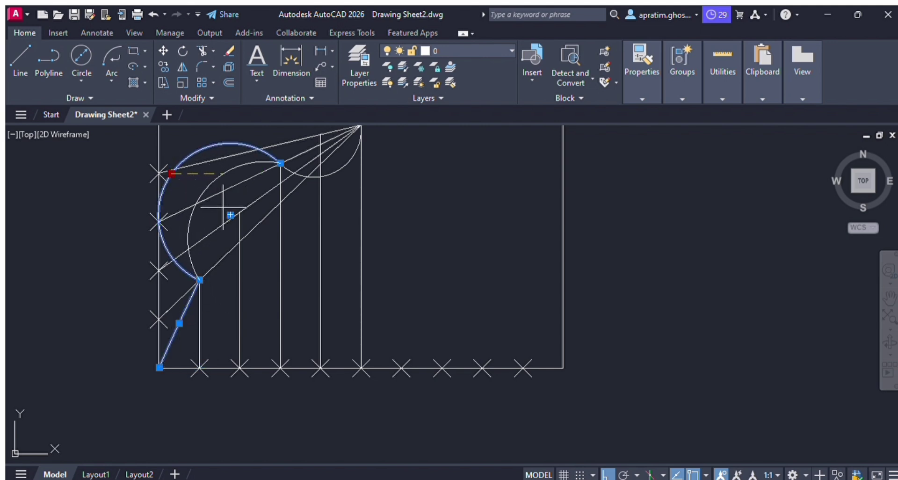
{"action": "left_click", "coordinate": [241, 212]}
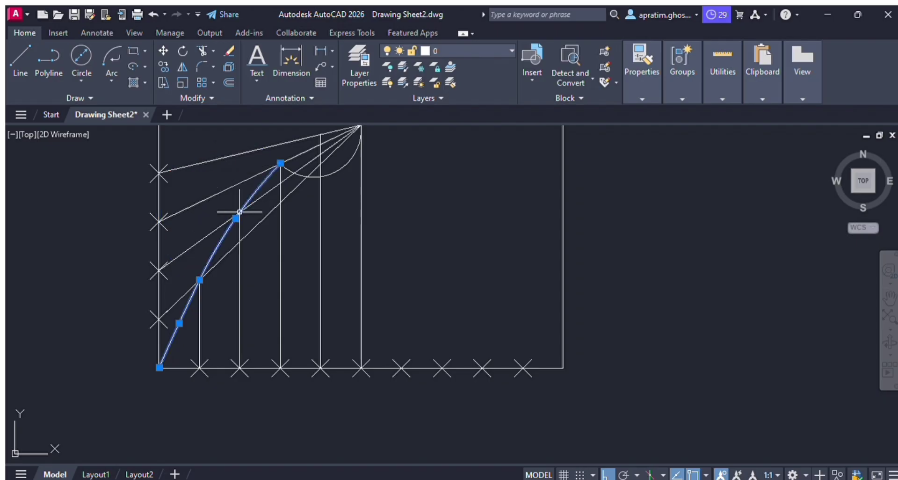
- Bend the uppermost arc through the fourth vertical line's top end
{"action": "left_click", "coordinate": [333, 173]}
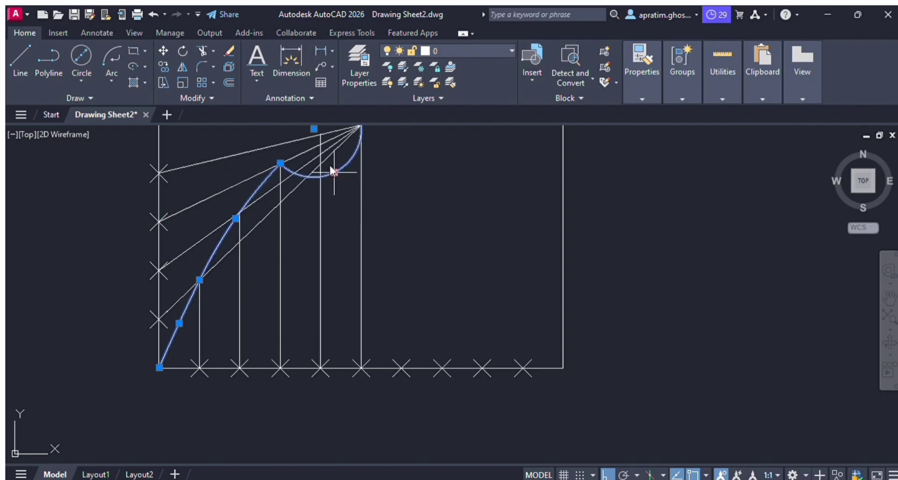
{"action": "left_click", "coordinate": [335, 172]}
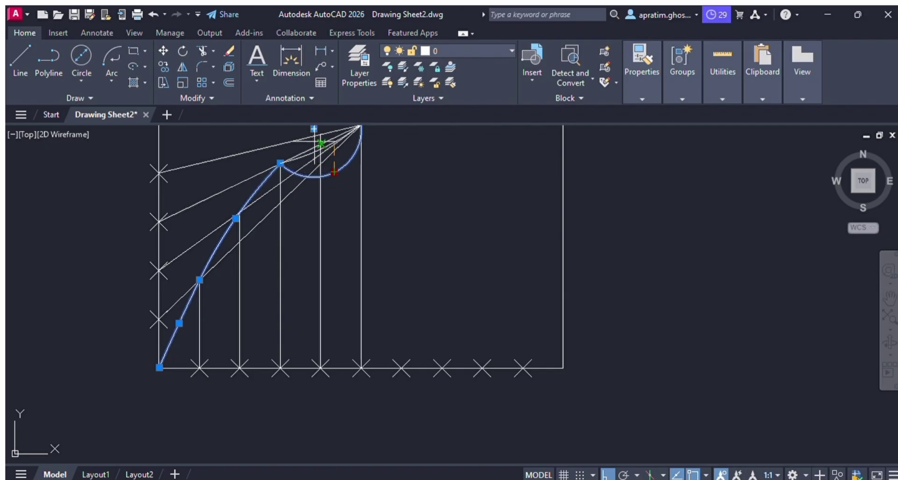
{"action": "left_click", "coordinate": [322, 134]}
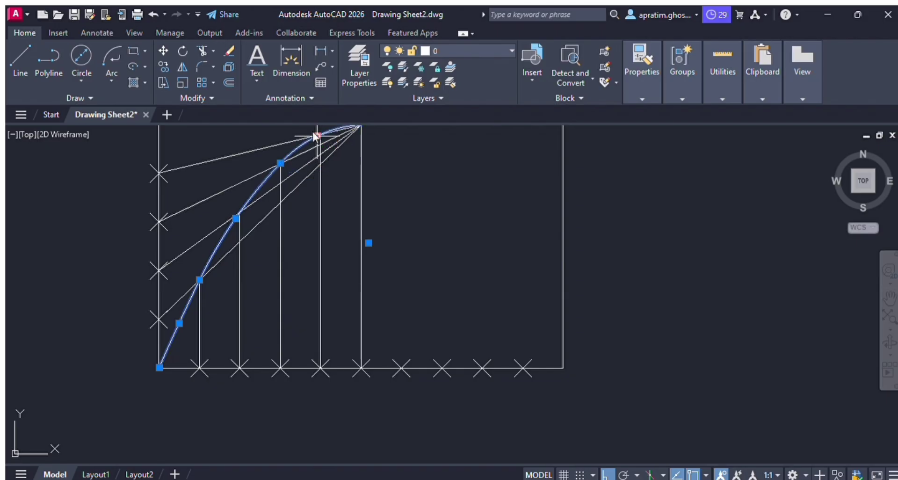
{"action": "scroll", "coordinate": [433, 209], "scroll_direction": "down", "scroll_amount": 4}
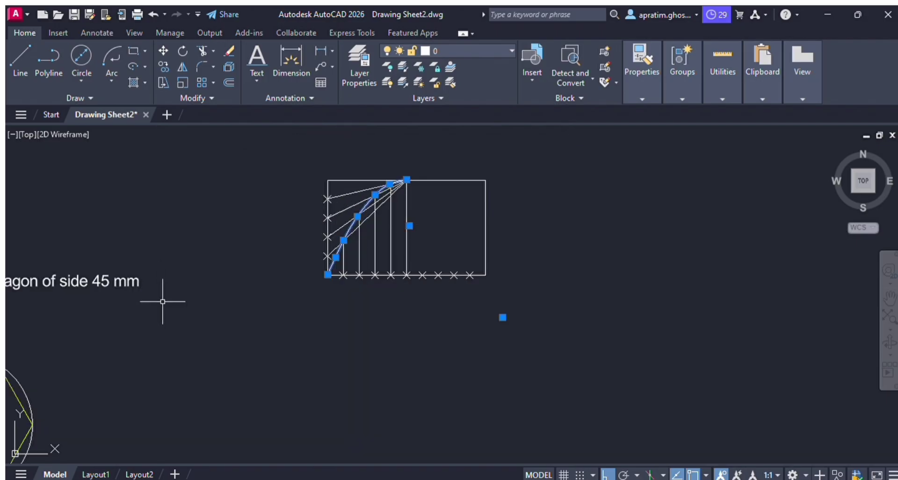
{"action": "key", "text": "Escape"}
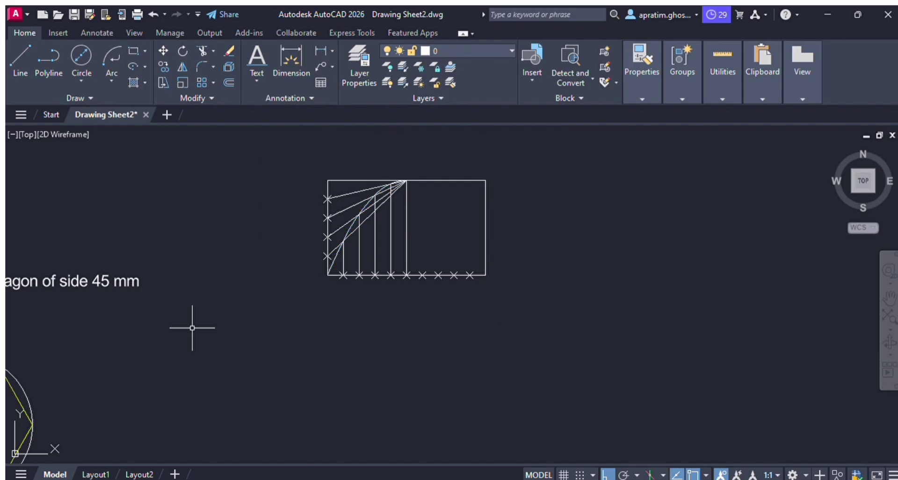
- Change the colour of the three parabola arcs to yellow
{"action": "scroll", "coordinate": [341, 314], "scroll_direction": "up", "scroll_amount": 2}
{"action": "scroll", "coordinate": [401, 257], "scroll_direction": "down", "scroll_amount": 2}
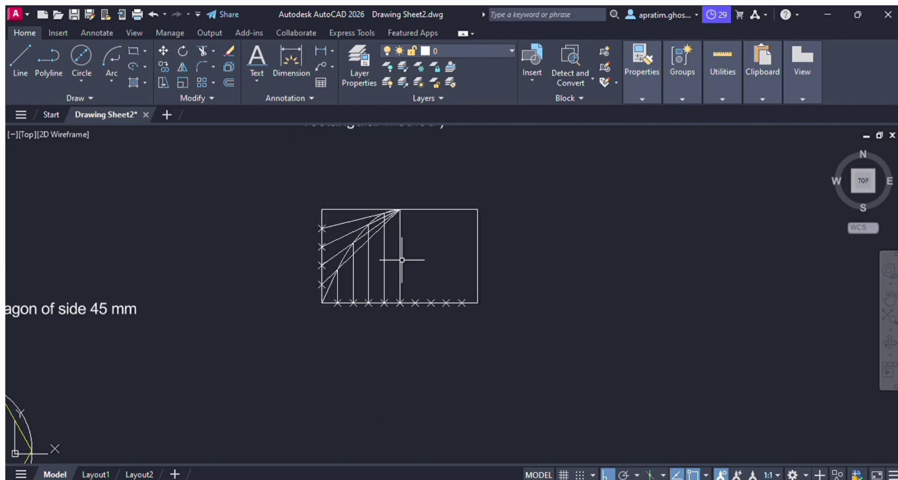
{"action": "scroll", "coordinate": [402, 248], "scroll_direction": "up", "scroll_amount": 6}
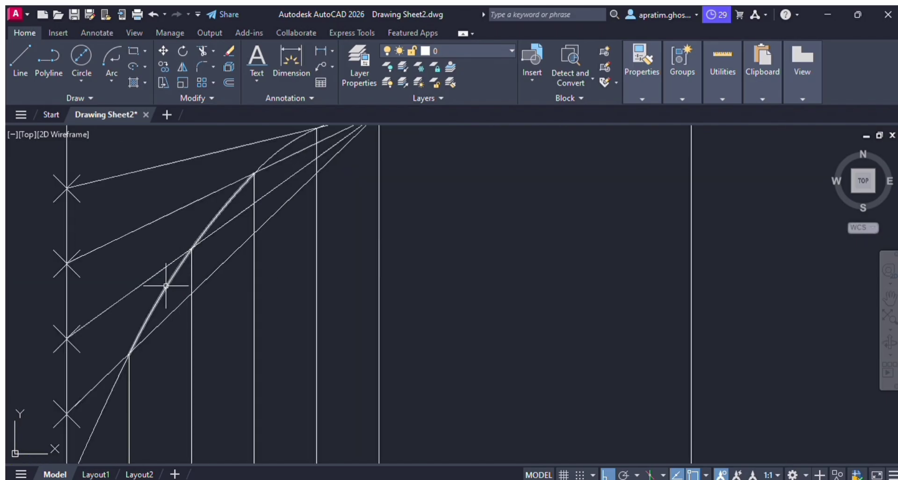
{"action": "left_click", "coordinate": [175, 277]}
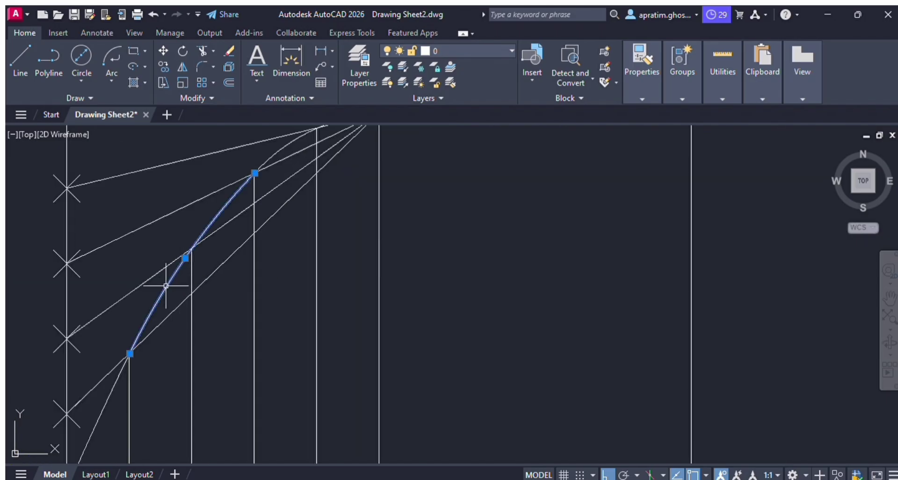
{"action": "left_click", "coordinate": [283, 145]}
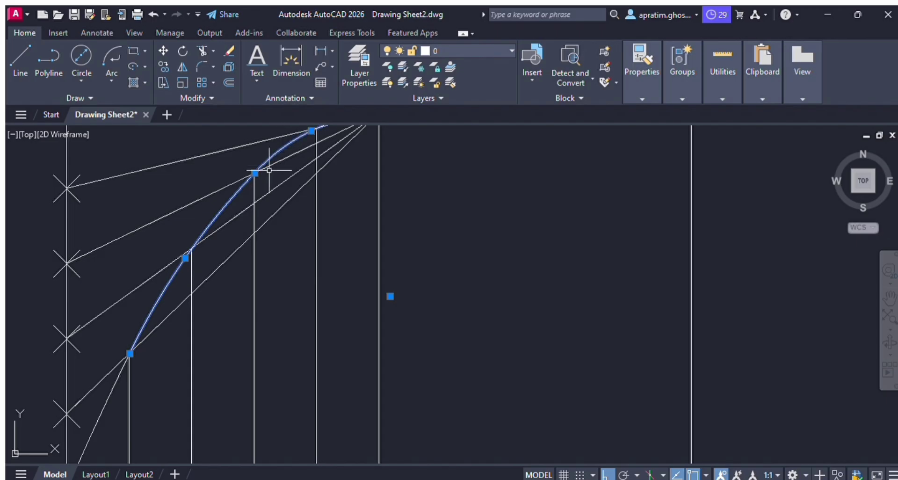
{"action": "left_click", "coordinate": [98, 420]}
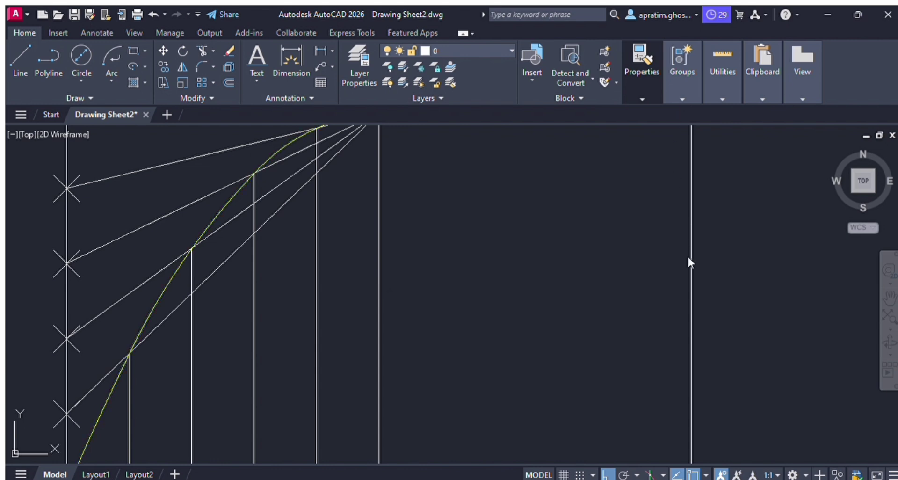
{"action": "scroll", "coordinate": [20, 291], "scroll_direction": "down", "scroll_amount": 4}
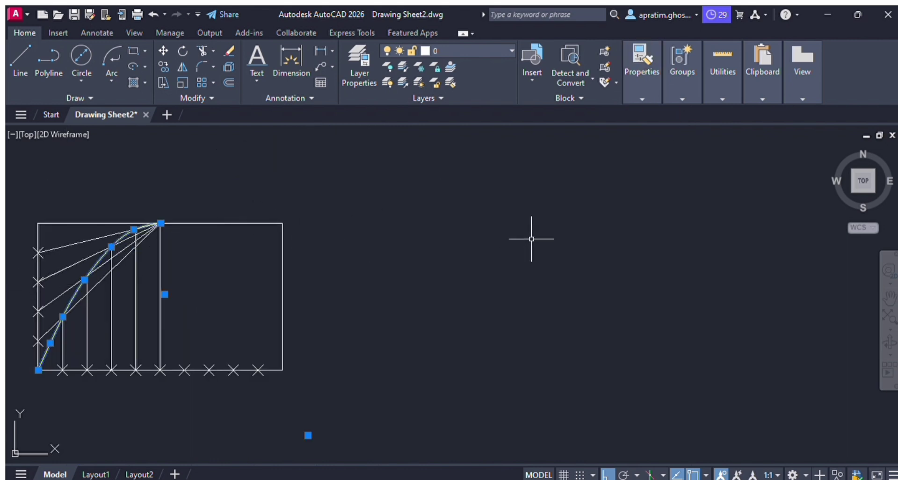
{"action": "key", "text": "Escape"}
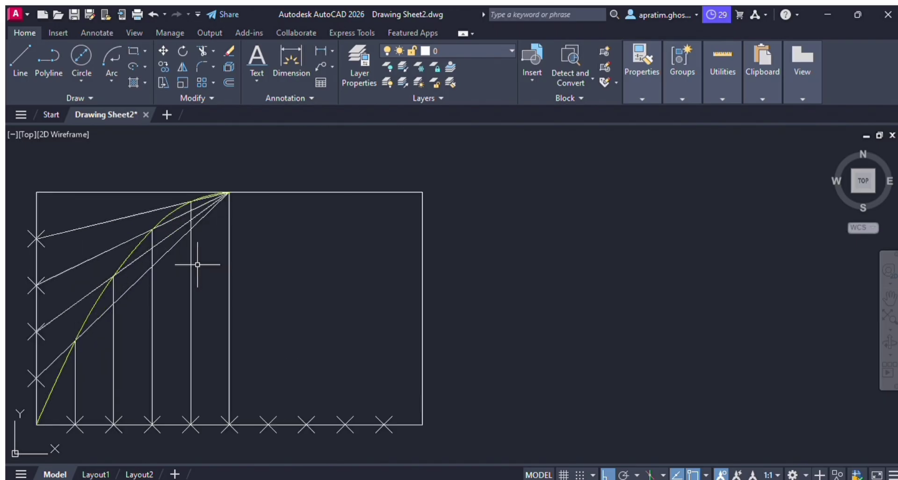
- Mirror the three yellow arcs about the rectangle's vertical centre line, keeping the original arcs
{"action": "left_click", "coordinate": [168, 213]}
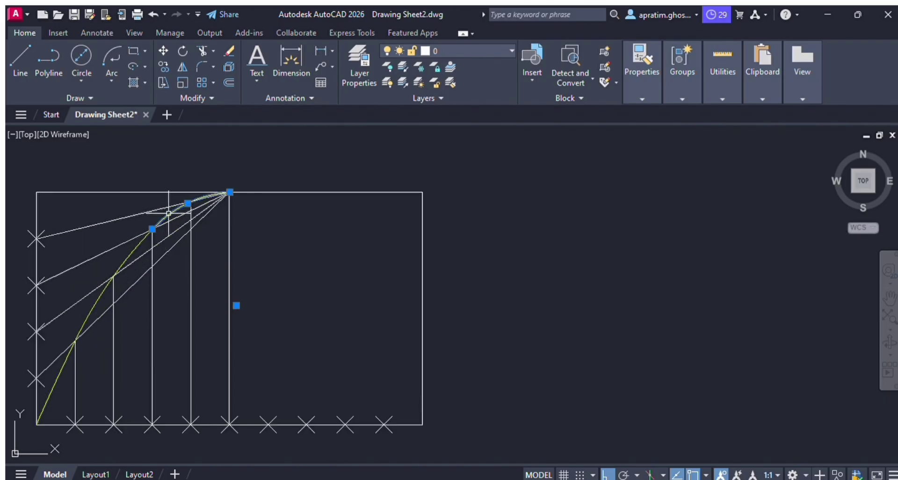
{"action": "left_click", "coordinate": [133, 250]}
{"action": "left_click", "coordinate": [60, 372]}
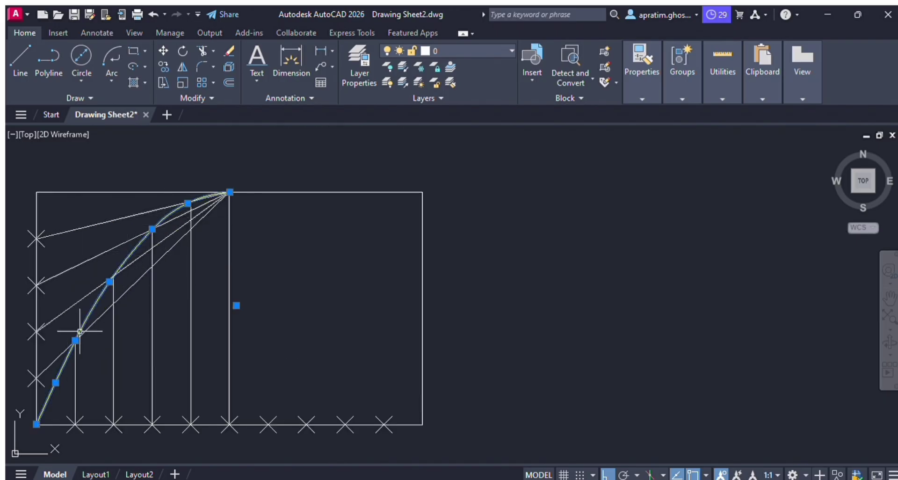
{"action": "left_click", "coordinate": [182, 68]}
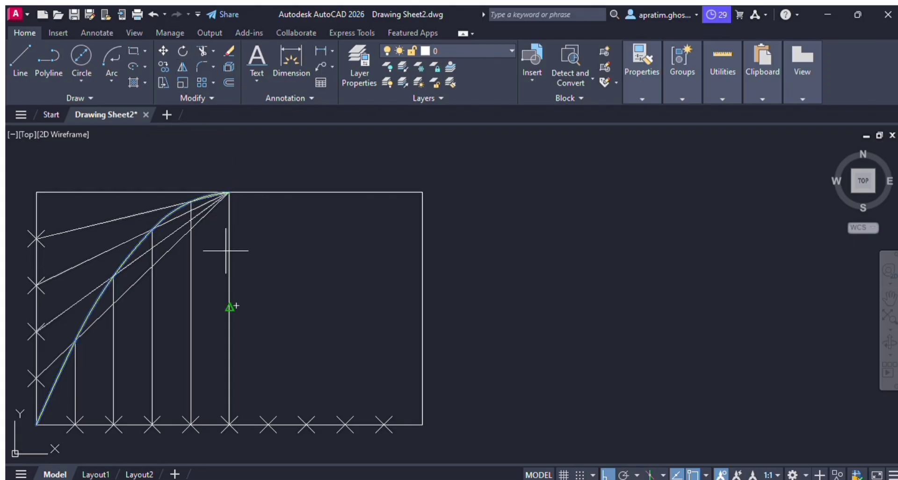
{"action": "left_click", "coordinate": [229, 192]}
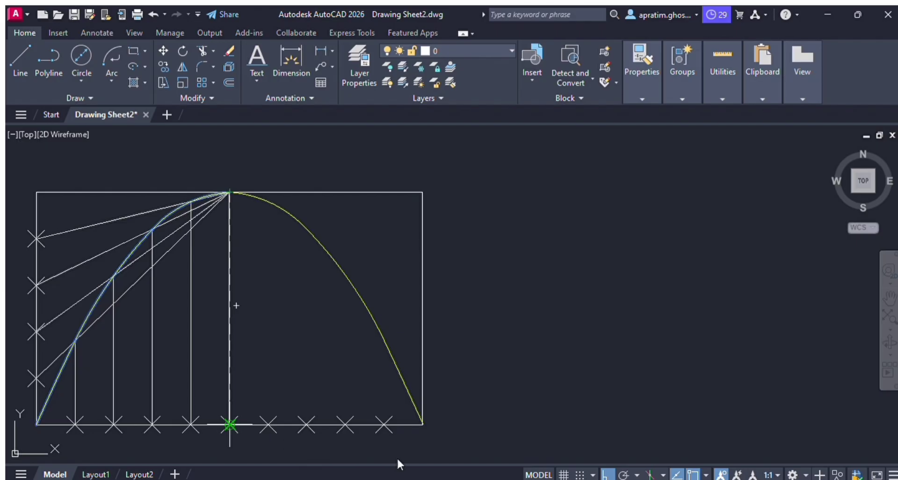
{"action": "left_click", "coordinate": [230, 425]}
{"action": "key", "text": "Return"}
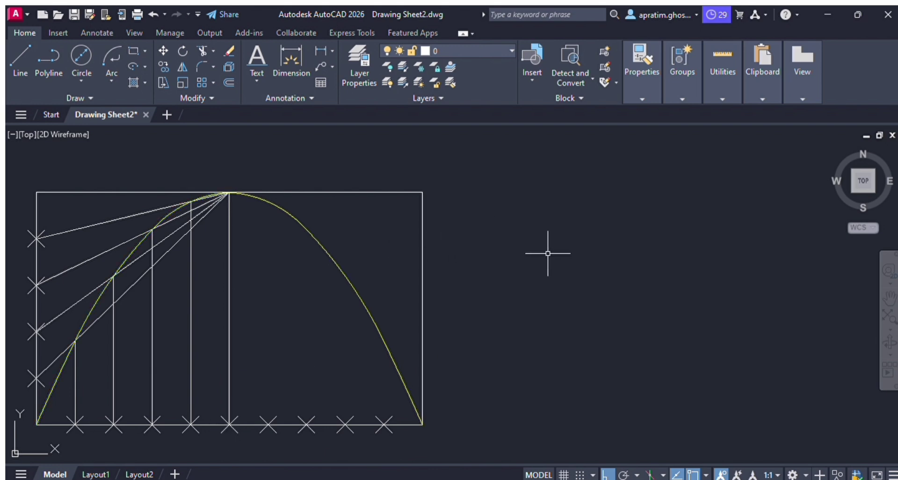
- Make the dimension layer current
{"action": "scroll", "coordinate": [467, 276], "scroll_direction": "down", "scroll_amount": 4}
{"action": "scroll", "coordinate": [465, 285], "scroll_direction": "up", "scroll_amount": 2}
{"action": "scroll", "coordinate": [425, 306], "scroll_direction": "down", "scroll_amount": 2}
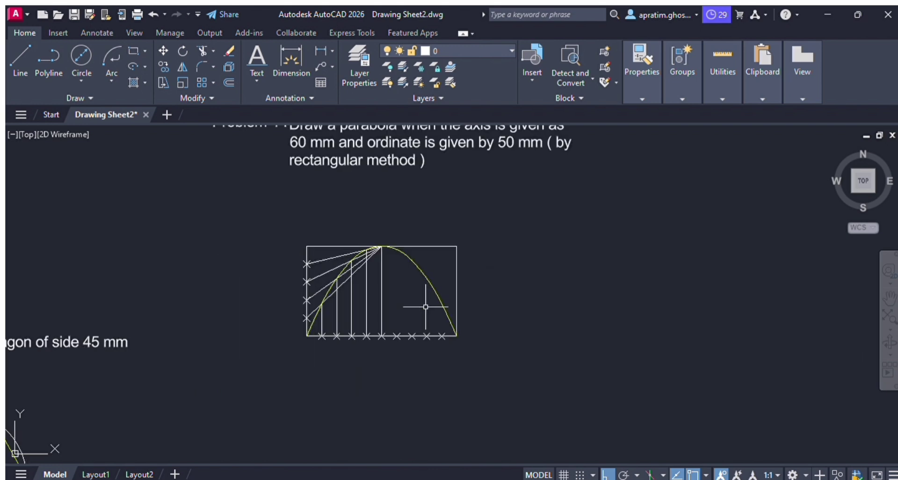
{"action": "scroll", "coordinate": [426, 307], "scroll_direction": "up", "scroll_amount": 2}
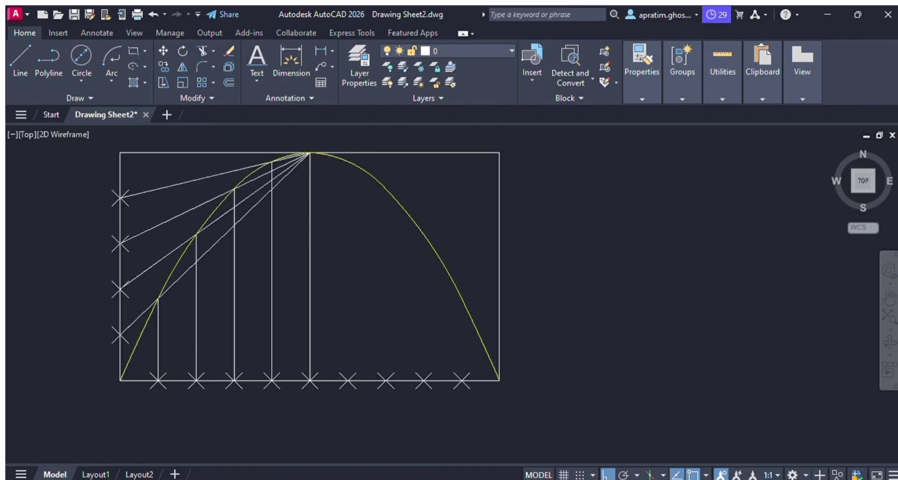
{"action": "scroll", "coordinate": [379, 291], "scroll_direction": "down", "scroll_amount": 2}
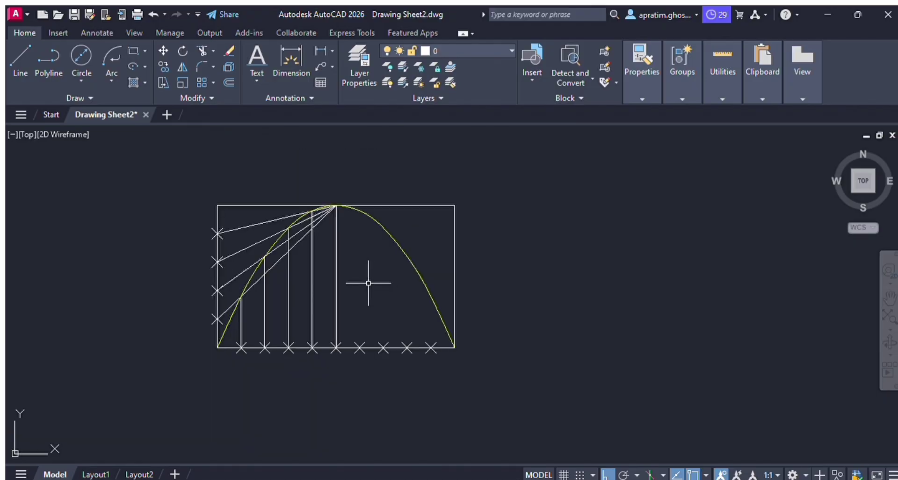
{"action": "left_click", "coordinate": [282, 49]}
{"action": "left_click", "coordinate": [453, 121]}
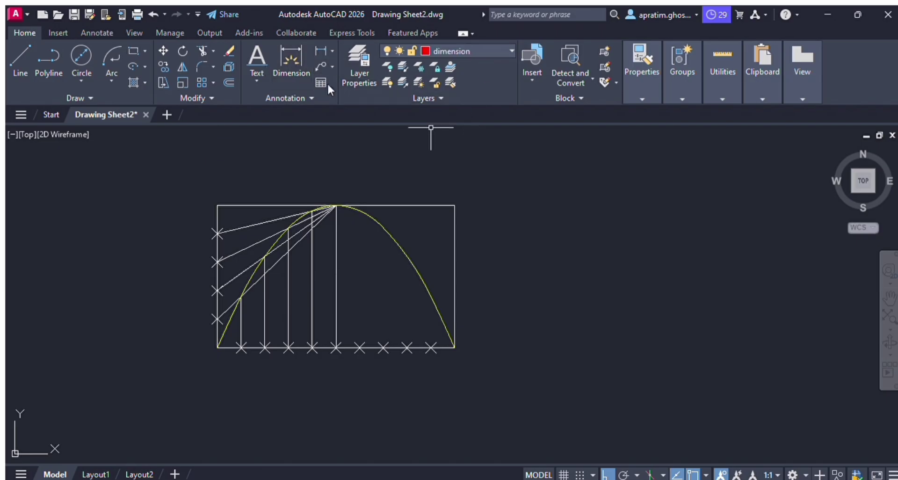
- Dimension the right half of the parabola rectangle's top edge above it and the rectangle's full right side beside it
{"action": "left_click", "coordinate": [290, 63]}
{"action": "left_click", "coordinate": [454, 205]}
{"action": "left_click", "coordinate": [452, 177]}
{"action": "left_click", "coordinate": [454, 205]}
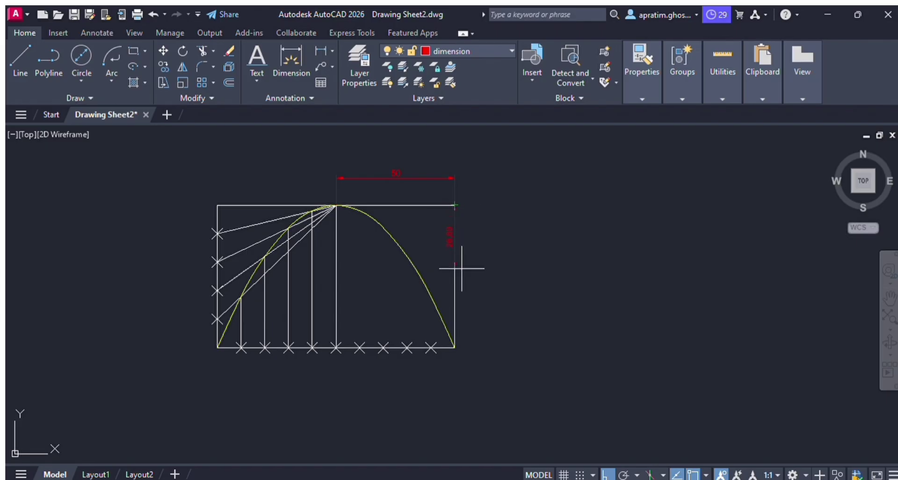
{"action": "left_click", "coordinate": [454, 347]}
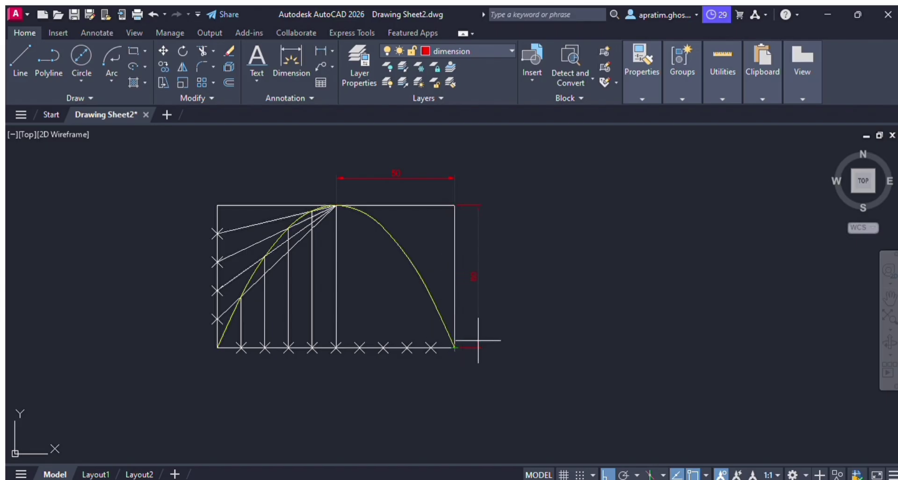
{"action": "left_click", "coordinate": [483, 347]}
- Add radius dimensions to the outer and inner concentric circles of Problem 3, placing both texts outside to the right
{"action": "scroll", "coordinate": [368, 274], "scroll_direction": "down", "scroll_amount": 5}
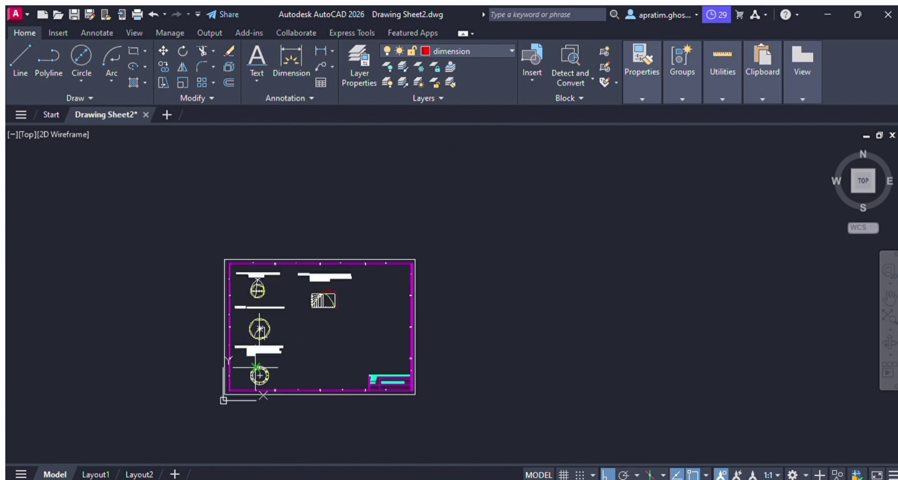
{"action": "scroll", "coordinate": [253, 365], "scroll_direction": "up", "scroll_amount": 6}
{"action": "scroll", "coordinate": [259, 379], "scroll_direction": "down", "scroll_amount": 8}
{"action": "scroll", "coordinate": [262, 387], "scroll_direction": "up", "scroll_amount": 4}
{"action": "scroll", "coordinate": [260, 367], "scroll_direction": "up", "scroll_amount": 7}
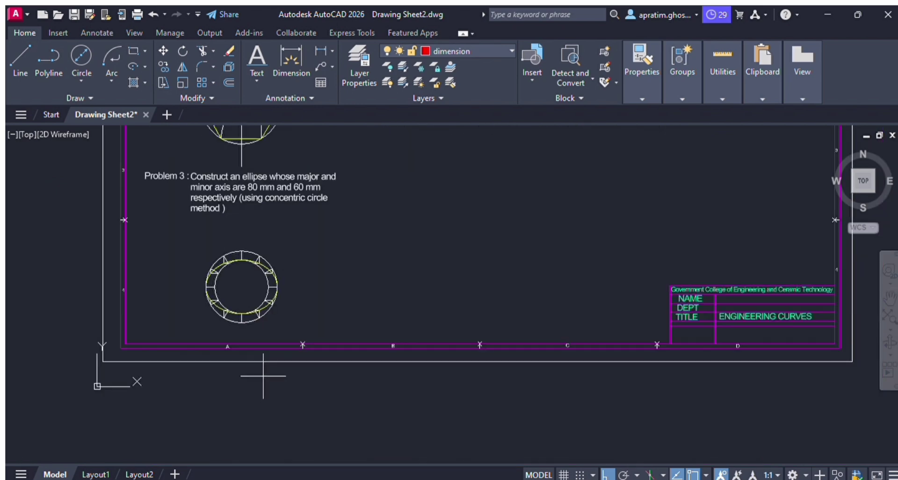
{"action": "scroll", "coordinate": [240, 256], "scroll_direction": "up", "scroll_amount": 2}
{"action": "scroll", "coordinate": [243, 263], "scroll_direction": "down", "scroll_amount": 2}
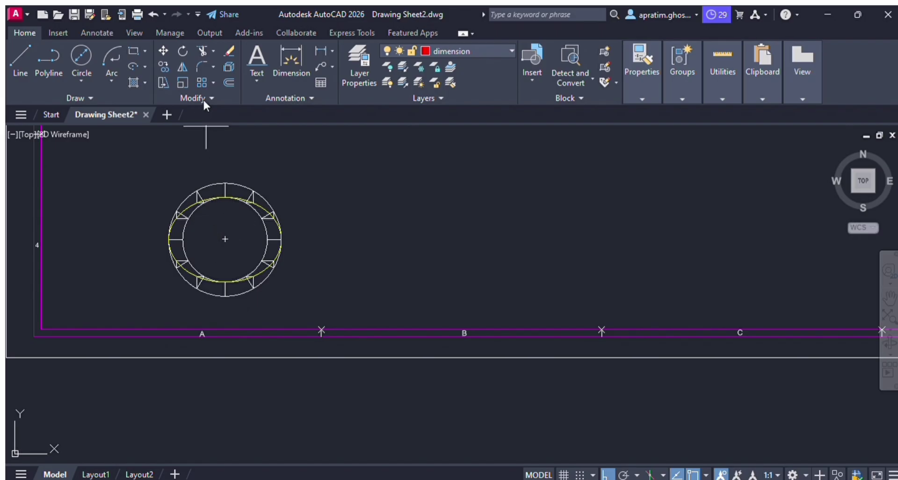
{"action": "left_click", "coordinate": [282, 63]}
{"action": "left_click", "coordinate": [249, 189]}
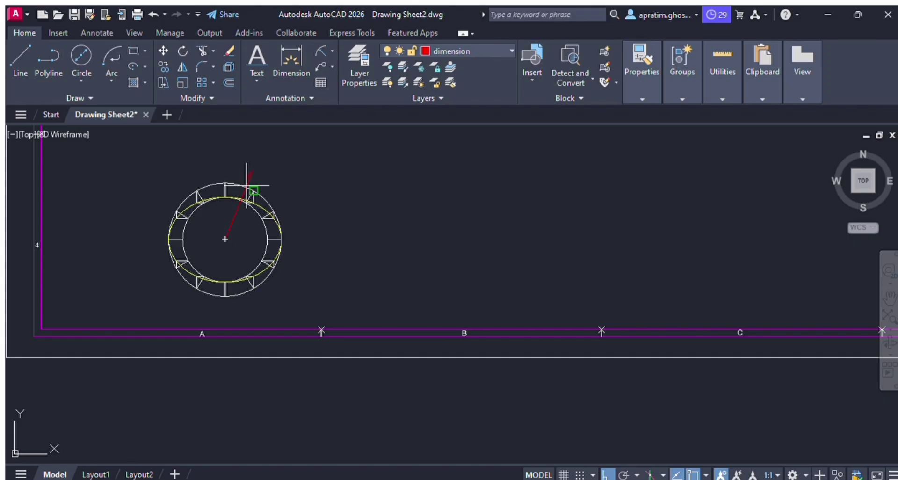
{"action": "left_click", "coordinate": [315, 139]}
{"action": "left_click", "coordinate": [175, 243]}
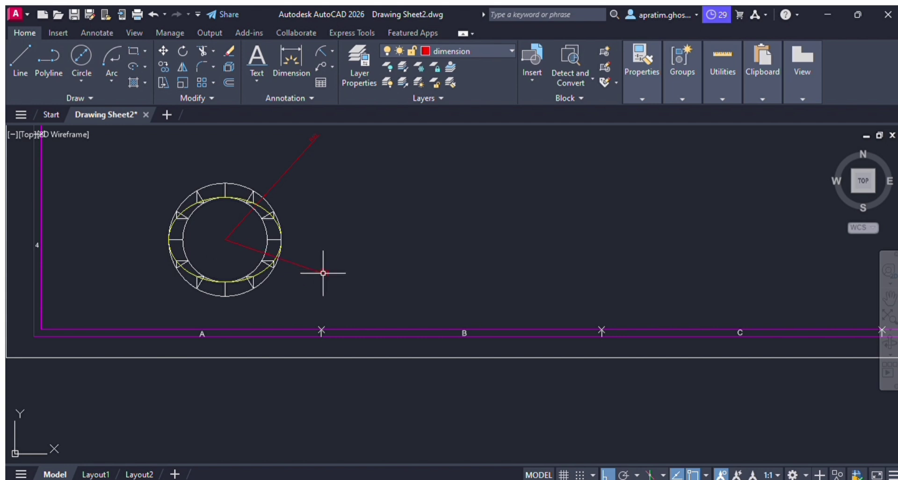
- Examine the two radius dimensions on Problem 3's concentric circles
{"action": "scroll", "coordinate": [324, 271], "scroll_direction": "up", "scroll_amount": 4}
{"action": "scroll", "coordinate": [301, 260], "scroll_direction": "down", "scroll_amount": 4}
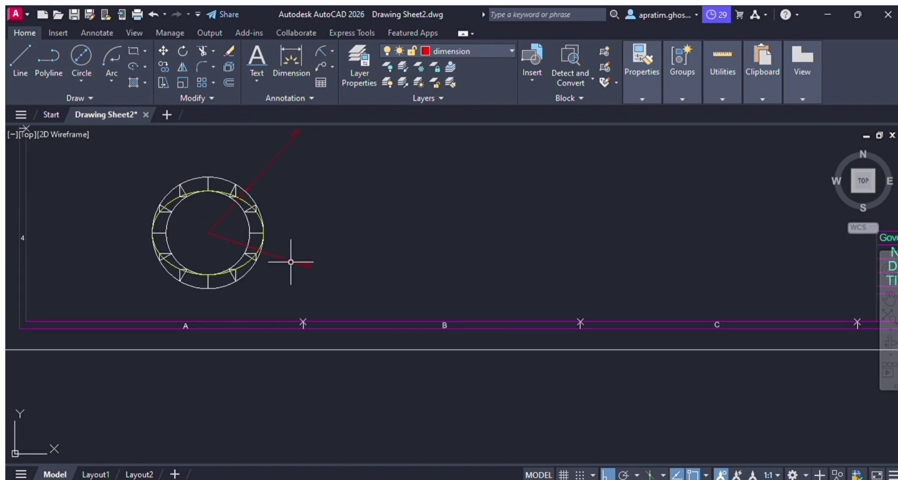
{"action": "left_click", "coordinate": [280, 257]}
{"action": "left_click", "coordinate": [256, 179]}
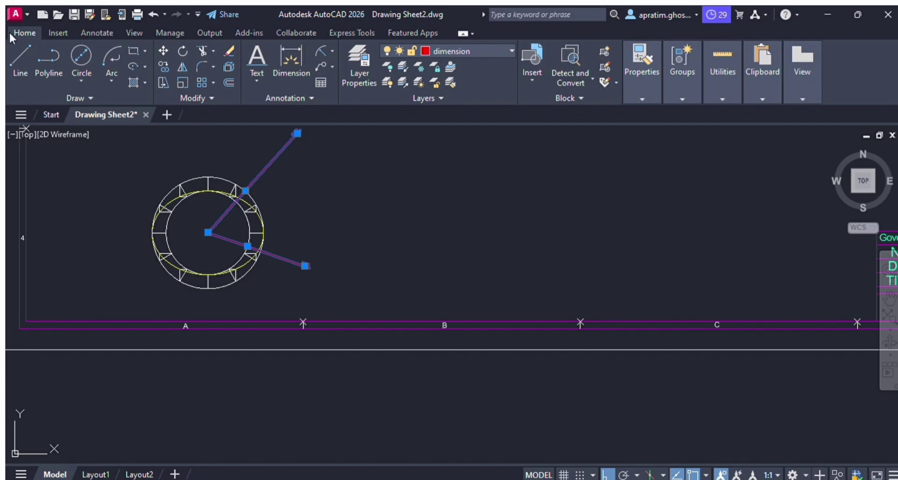
{"action": "scroll", "coordinate": [253, 214], "scroll_direction": "up", "scroll_amount": 2}
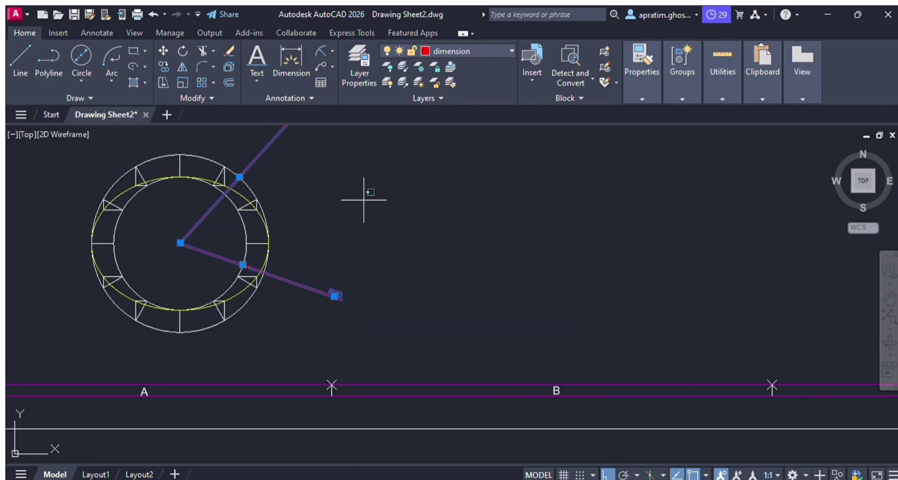
{"action": "key", "text": "Escape"}
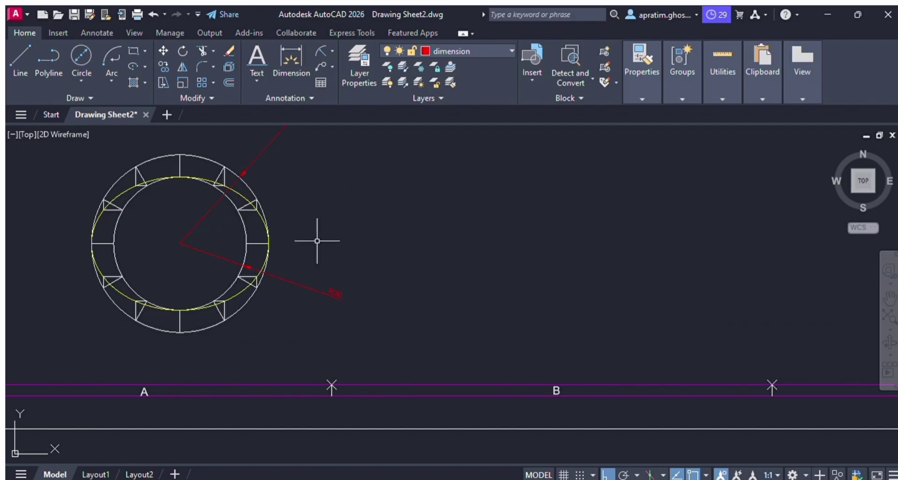
{"action": "scroll", "coordinate": [267, 187], "scroll_direction": "up", "scroll_amount": 3}
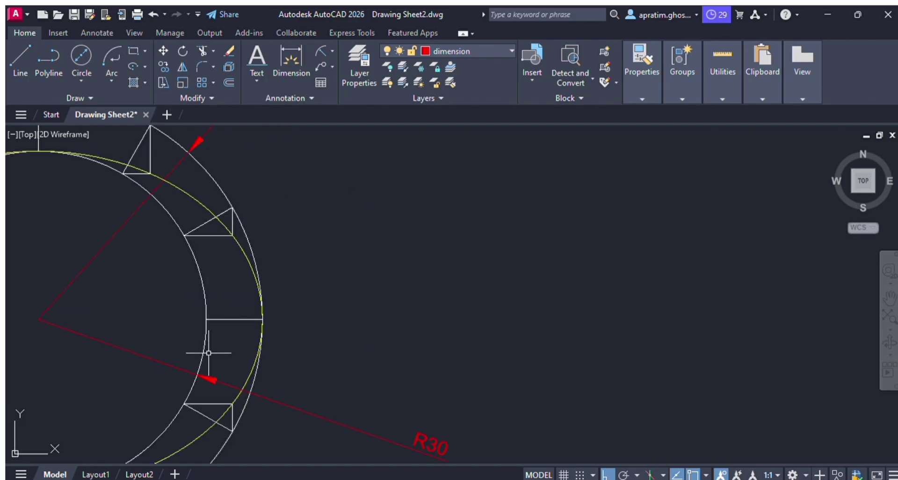
{"action": "scroll", "coordinate": [358, 323], "scroll_direction": "down", "scroll_amount": 4}
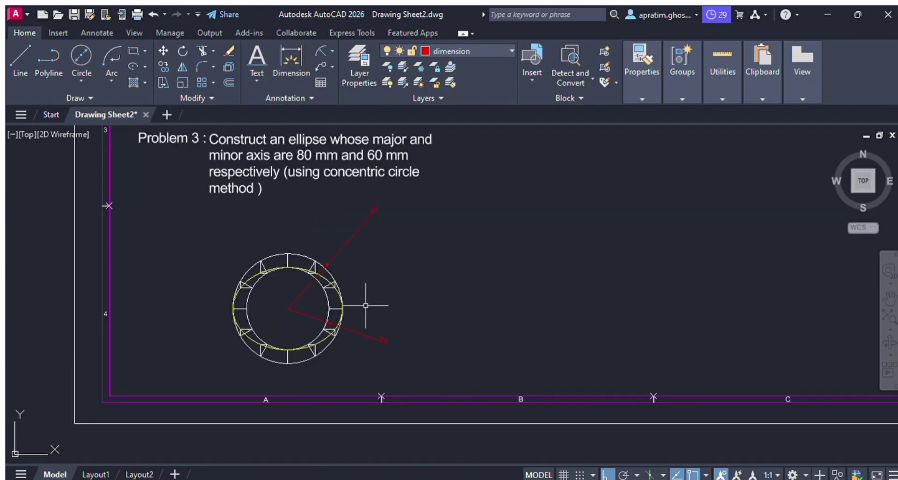
{"action": "scroll", "coordinate": [366, 305], "scroll_direction": "down", "scroll_amount": 3}
{"action": "scroll", "coordinate": [367, 305], "scroll_direction": "down", "scroll_amount": 1}
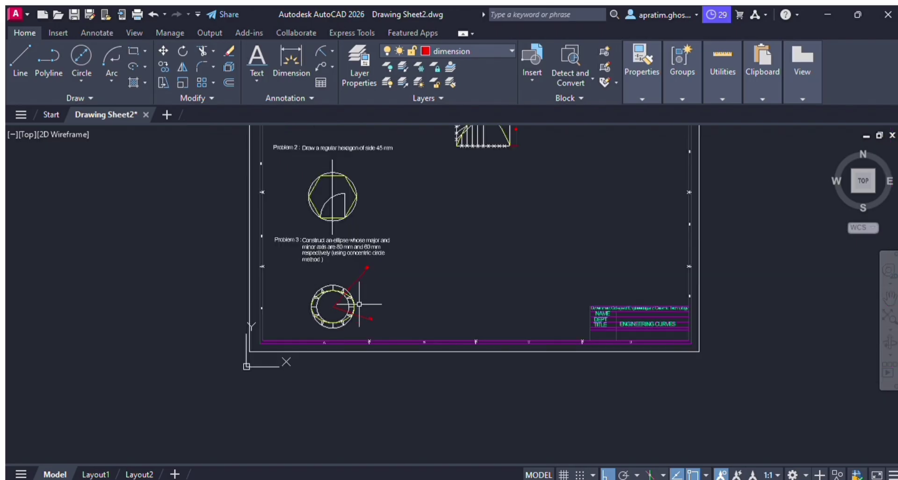
{"action": "scroll", "coordinate": [354, 202], "scroll_direction": "up", "scroll_amount": 4}
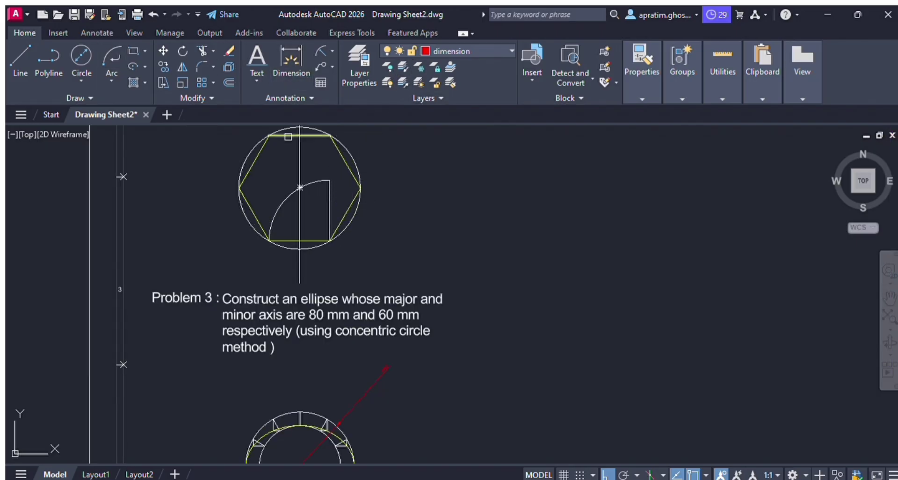
{"action": "left_click", "coordinate": [270, 241]}
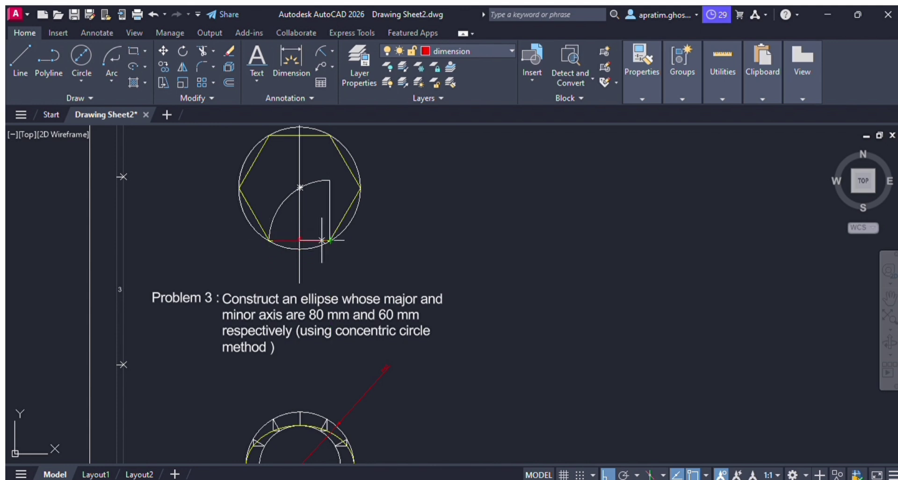
{"action": "key", "text": "Escape"}
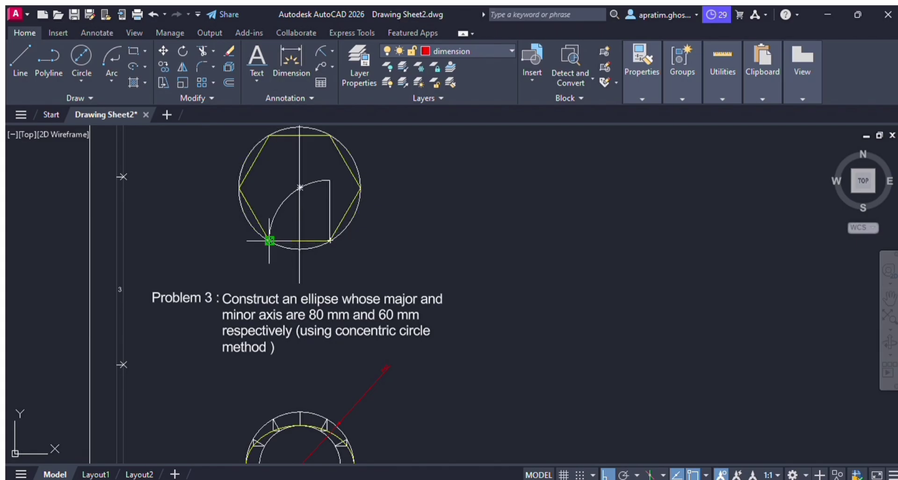
{"action": "left_click", "coordinate": [270, 241]}
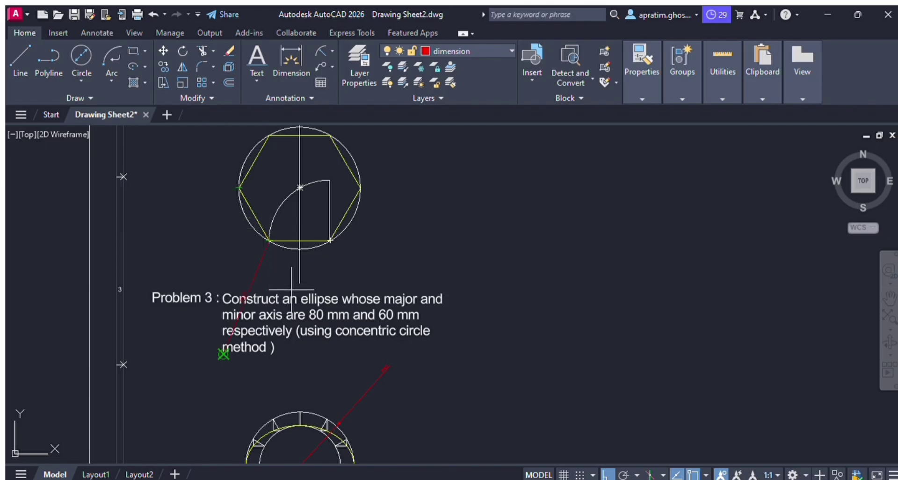
{"action": "key", "text": "Escape"}
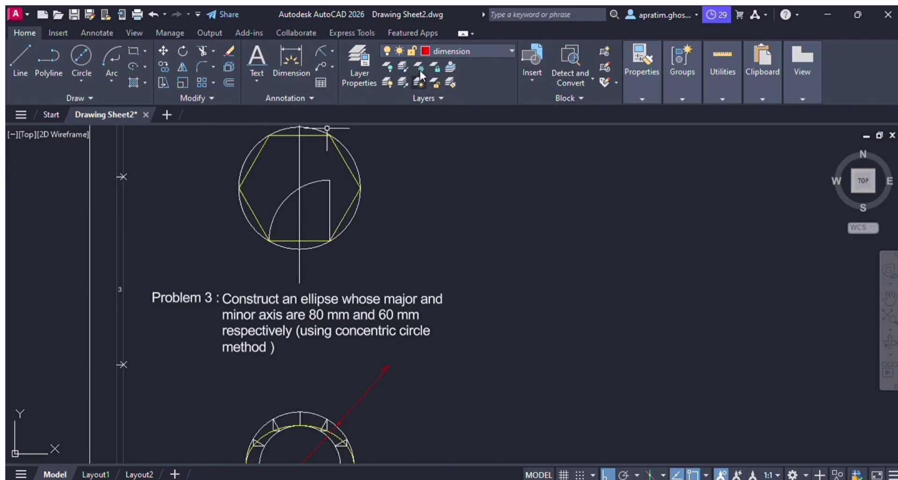
- Turn off ortho mode and add an aligned dimension to the lower-left side of Problem 2's hexagon, placed outside the circle
{"action": "key", "text": "F8"}
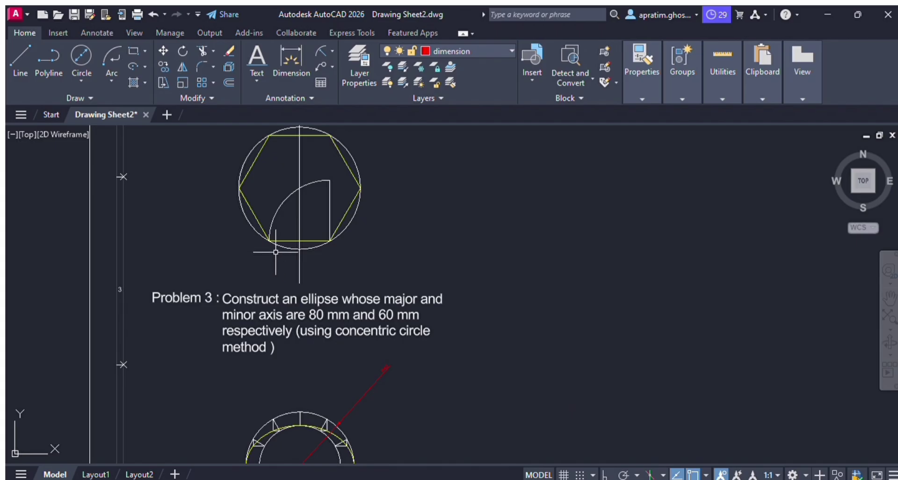
{"action": "left_click", "coordinate": [291, 73]}
{"action": "left_click", "coordinate": [270, 241]}
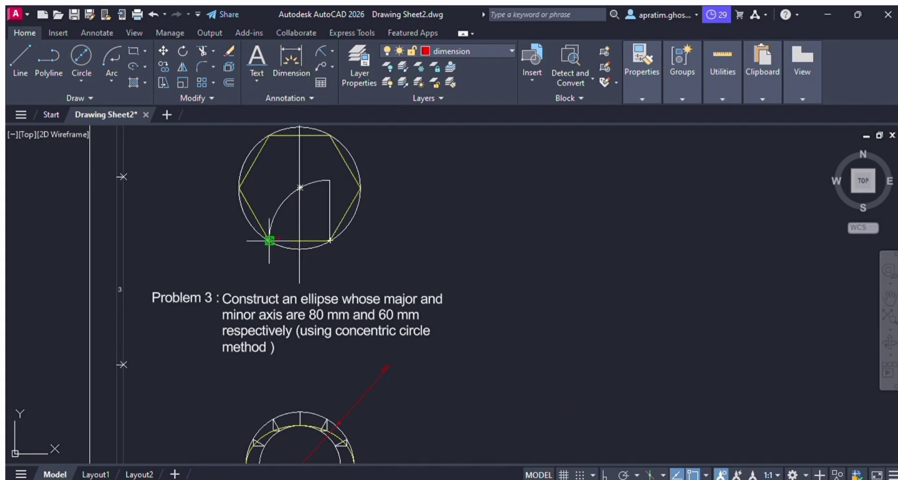
{"action": "scroll", "coordinate": [240, 189], "scroll_direction": "up", "scroll_amount": 4}
{"action": "left_click", "coordinate": [234, 185]}
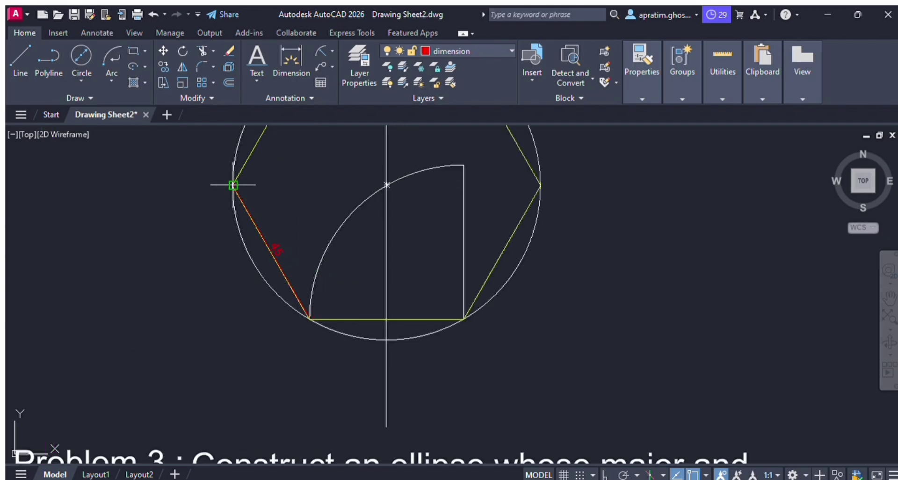
{"action": "left_click", "coordinate": [176, 234]}
- Add a diameter dimension to the circle around Problem 1's pentagon, placing its text outside to the right, nearly level with the centre
{"action": "scroll", "coordinate": [40, 299], "scroll_direction": "down", "scroll_amount": 6}
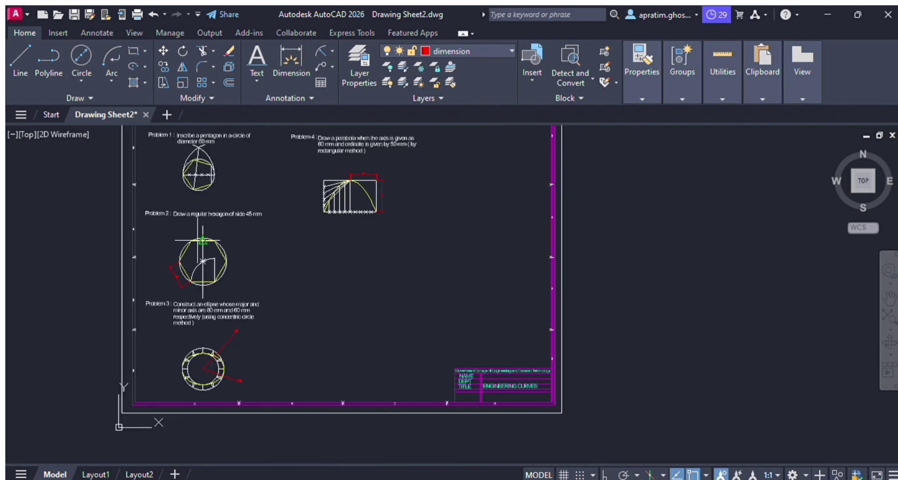
{"action": "scroll", "coordinate": [206, 236], "scroll_direction": "down", "scroll_amount": 2}
{"action": "scroll", "coordinate": [226, 261], "scroll_direction": "down", "scroll_amount": 3}
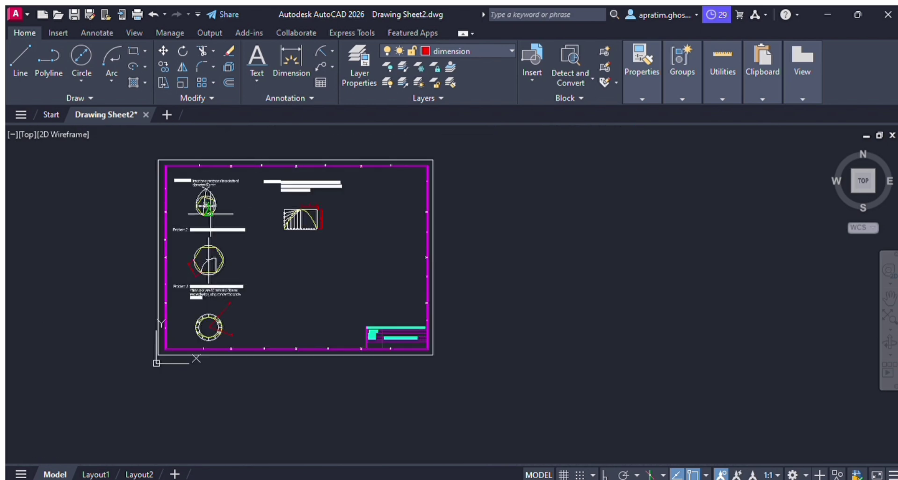
{"action": "scroll", "coordinate": [232, 278], "scroll_direction": "up", "scroll_amount": 3}
{"action": "scroll", "coordinate": [232, 279], "scroll_direction": "down", "scroll_amount": 3}
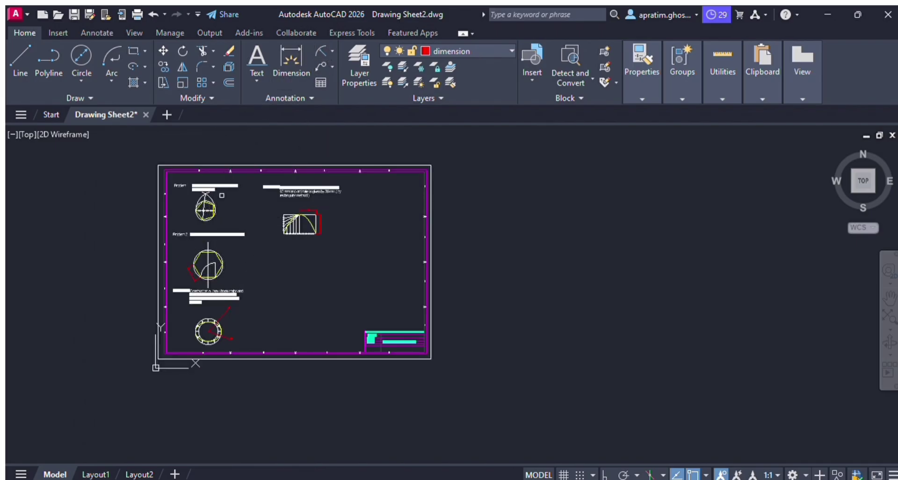
{"action": "scroll", "coordinate": [215, 217], "scroll_direction": "up", "scroll_amount": 6}
{"action": "left_click", "coordinate": [183, 233]}
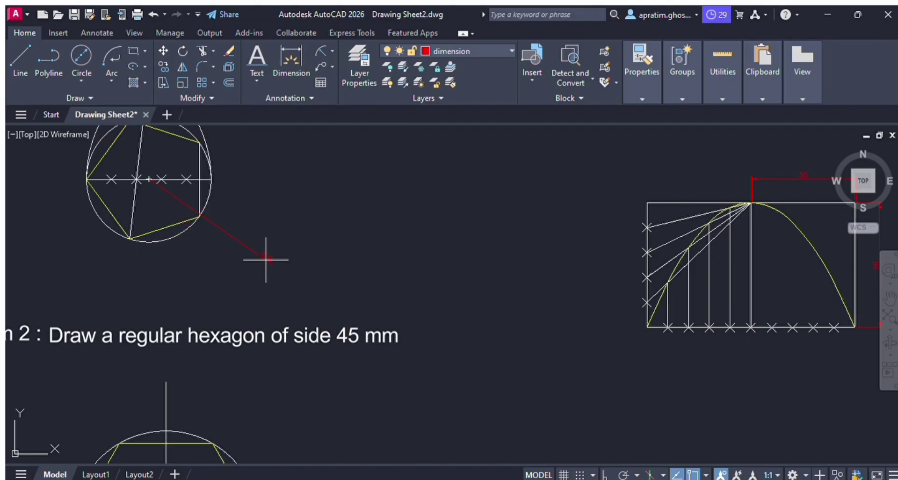
{"action": "key", "text": "Escape"}
{"action": "left_click", "coordinate": [334, 203]}
{"action": "left_click", "coordinate": [170, 240]}
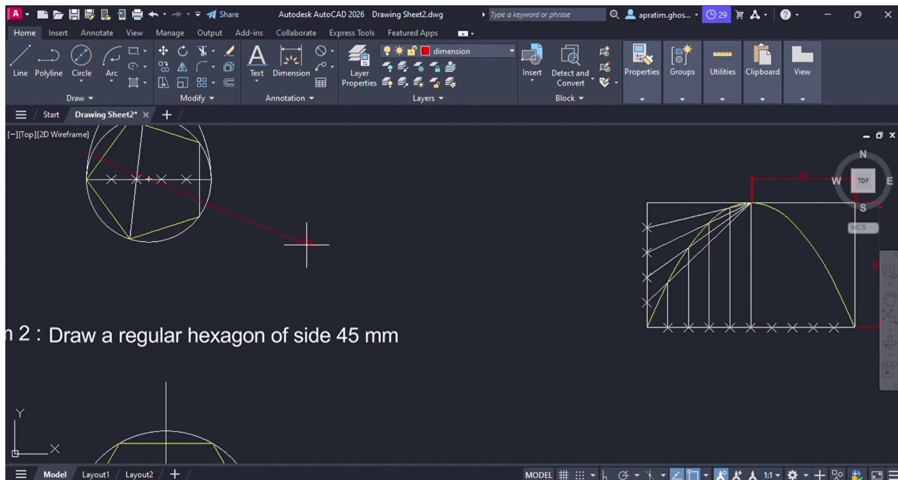
{"action": "left_click", "coordinate": [314, 181]}
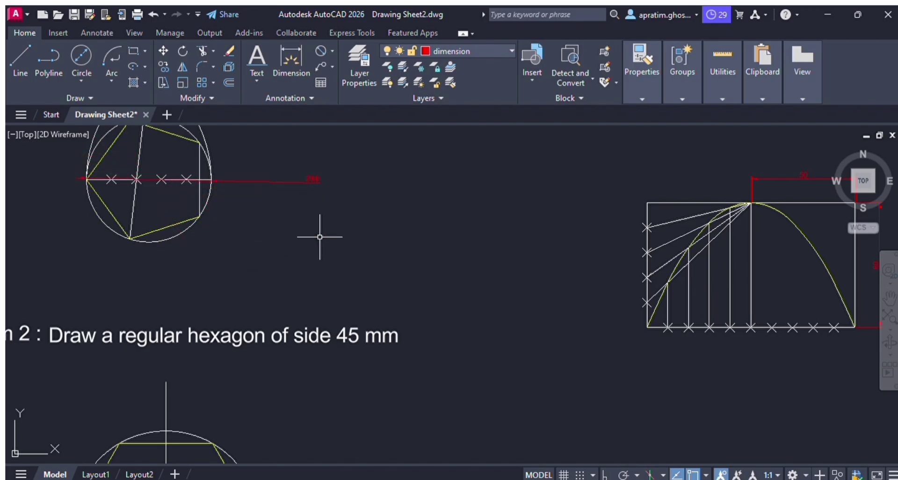
{"action": "left_click", "coordinate": [301, 181]}
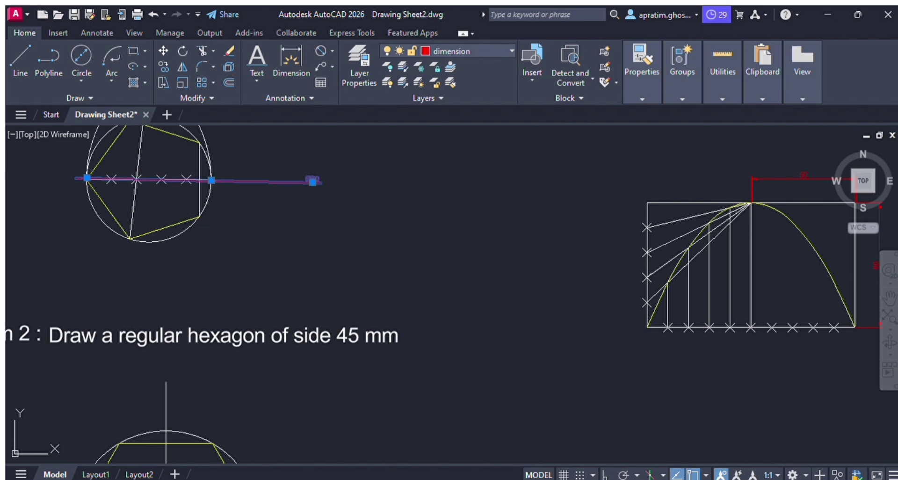
{"action": "key", "text": "Escape"}
- Start plotting the completed drawing sheet
{"action": "scroll", "coordinate": [307, 245], "scroll_direction": "down", "scroll_amount": 4}
{"action": "scroll", "coordinate": [311, 251], "scroll_direction": "down", "scroll_amount": 2}
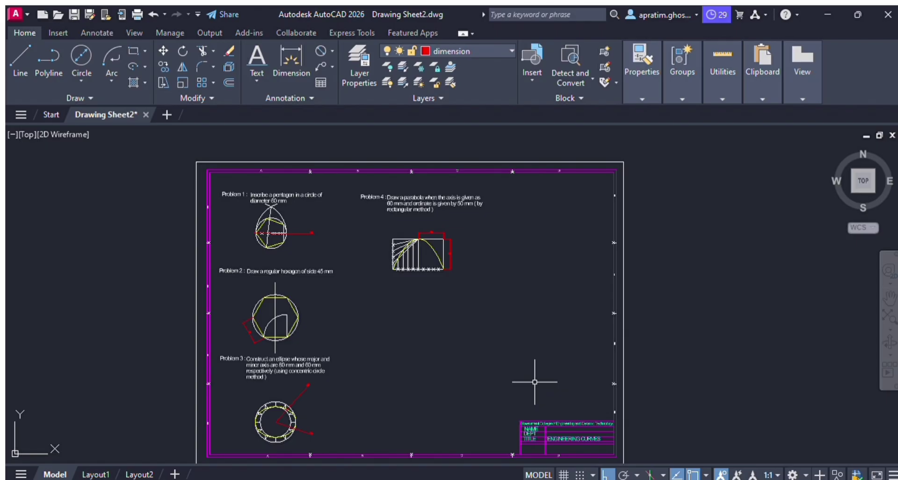
{"action": "key", "text": "ctrl+p"}
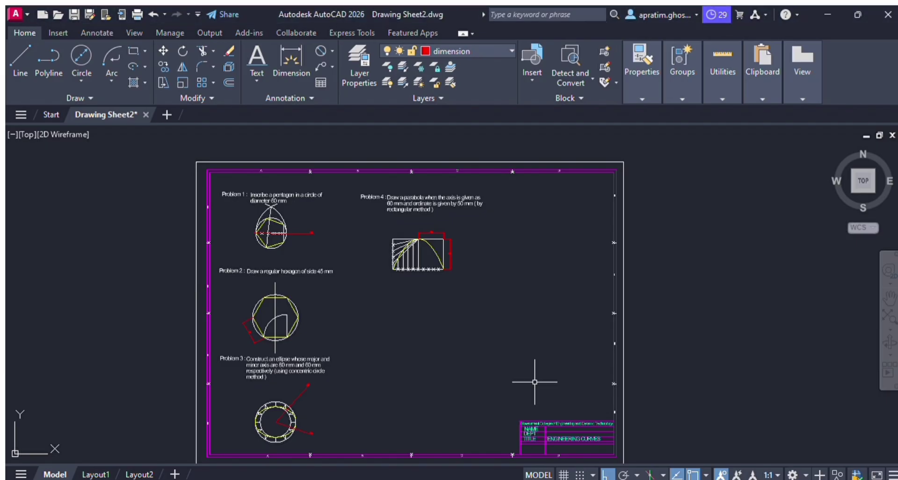